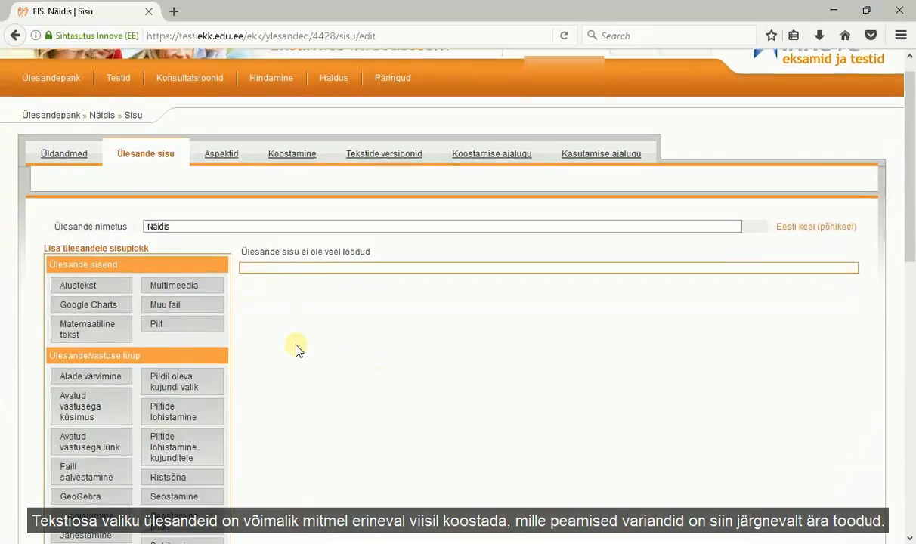
- Add a Tekstiosa valik content block and copy "1. Täida lünktekst algloomade kohta." from Notepad into Küsimus või tööjuhend
left_click(181, 431)
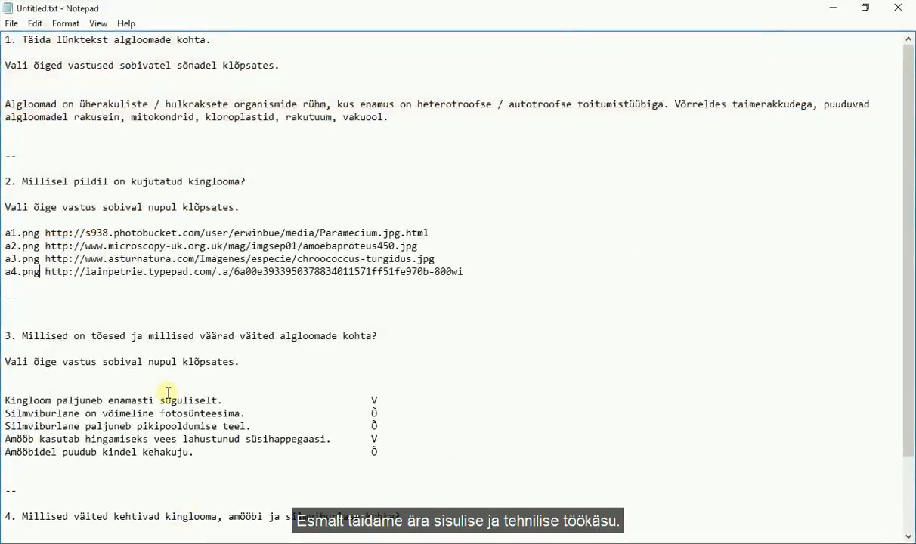
left_click_drag(7, 38, 212, 39)
key("ctrl+c")
key("alt")
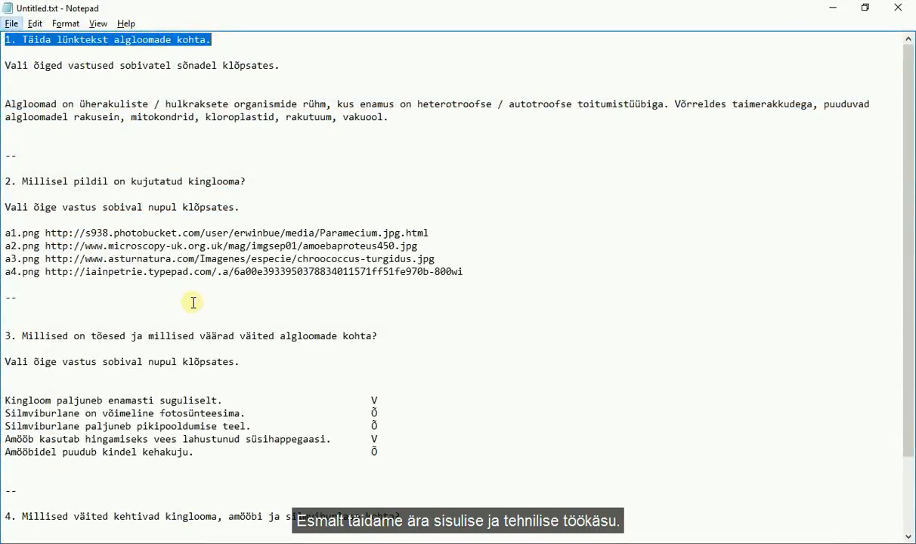
key("alt+Tab")
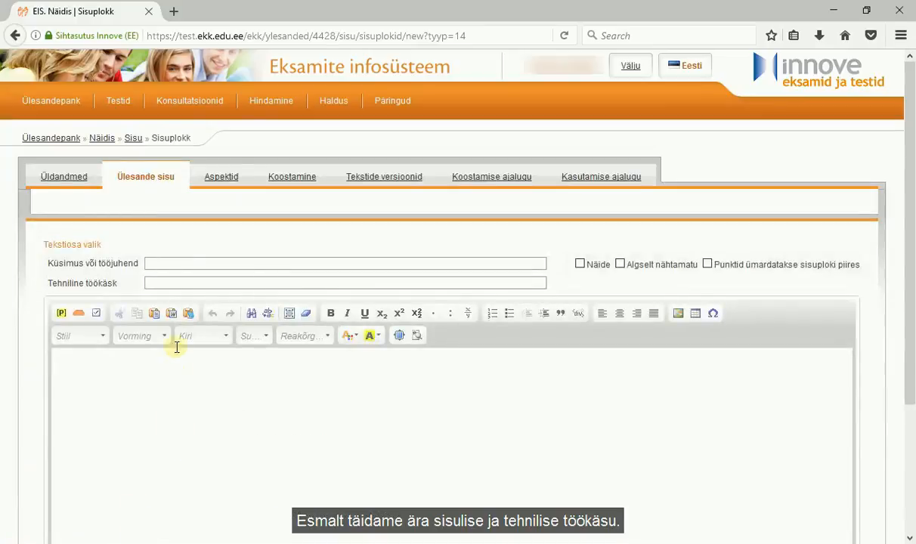
key("ctrl+v")
- Copy "Vali õiged vastused sobivatel sõnadel klõpsates." from the Notepad file into the Tehniline töökäsk field
key("alt+Tab")
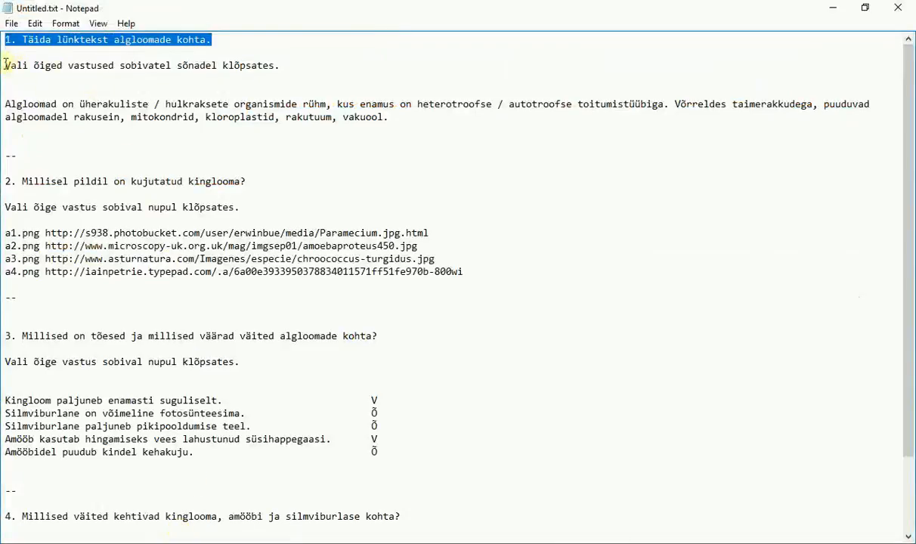
left_click_drag(6, 65, 279, 65)
key("ctrl+c")
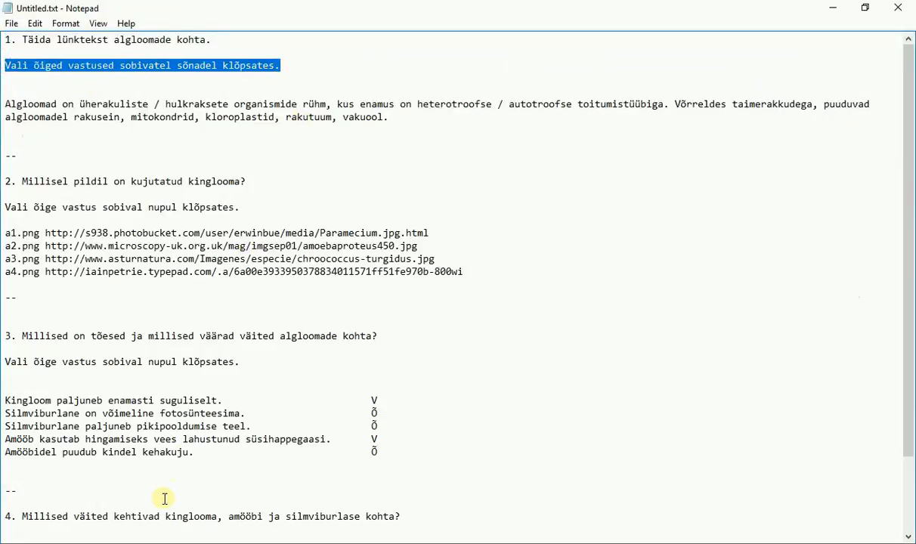
key("alt+Tab")
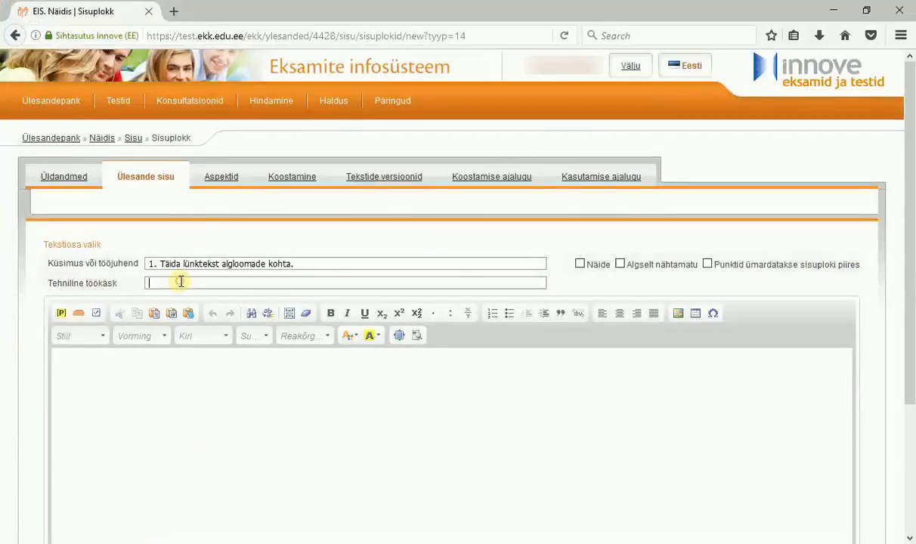
key("ctrl+v")
- Copy the full "Algloomad on üherakuliste / hulkraksete..." paragraph from Notepad into the content block's text body
left_click(193, 536)
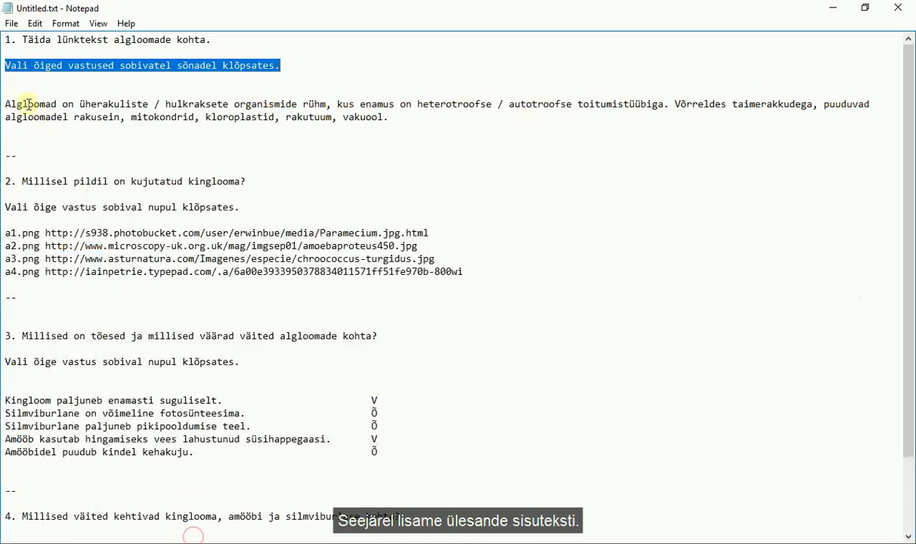
left_click_drag(6, 104, 446, 124)
key("ctrl+c")
left_click(167, 536)
left_click(155, 457)
key("ctrl+v")
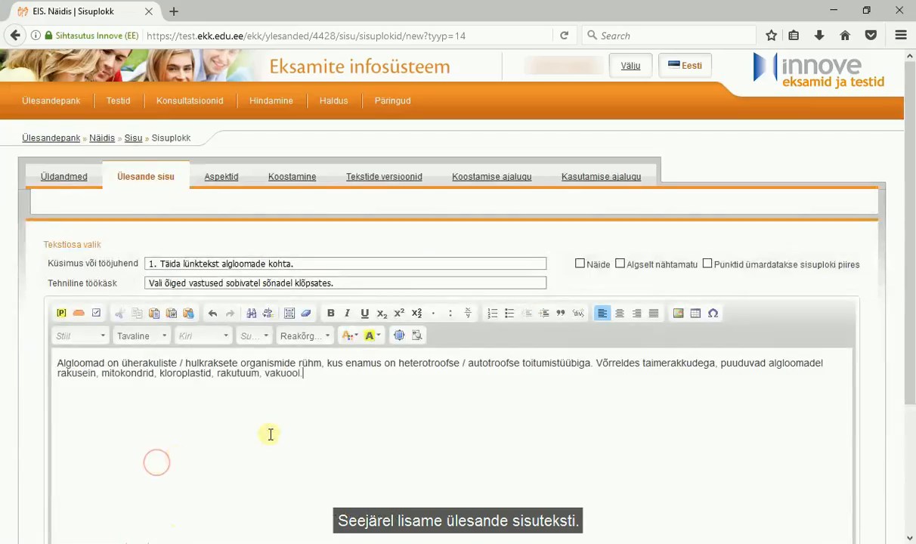
- Set the line height (Reakõrgus) of the entire body text to 1.6
scroll(271, 435, "down", 2)
left_click(362, 330)
key("ctrl+a")
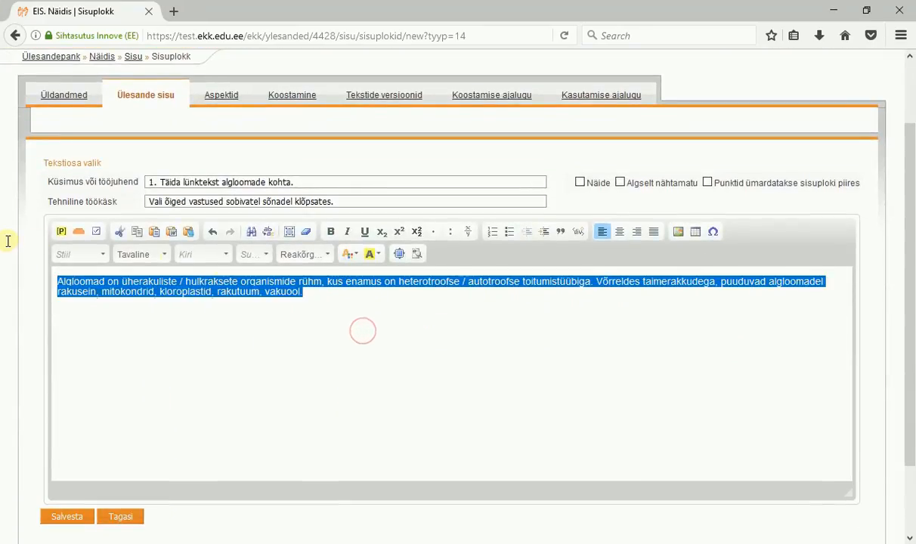
left_click(302, 254)
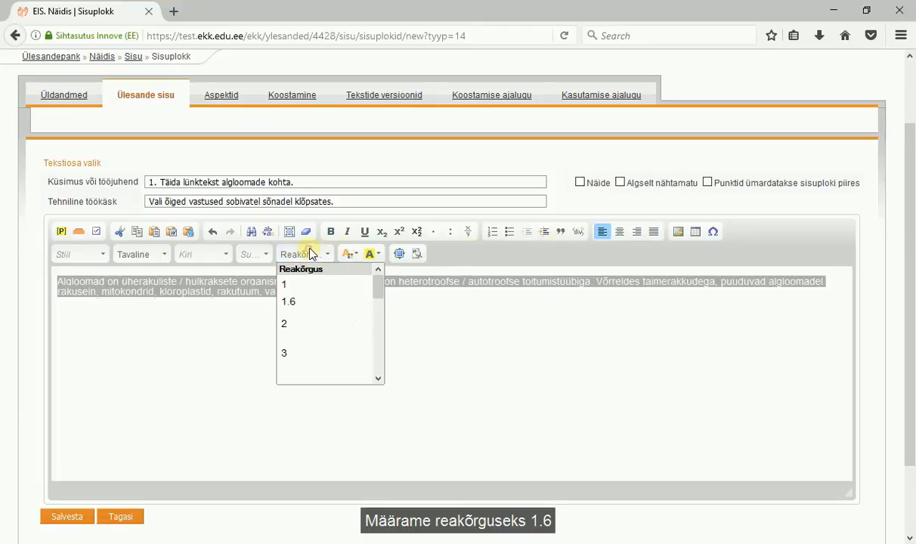
left_click(316, 304)
left_click(312, 301)
- Make "üherakuliste" a selectable text part with Küsimuse ID A and Tekstiosa ID 1, with the checkbox or radio button display turned off
left_click_drag(123, 285, 179, 285)
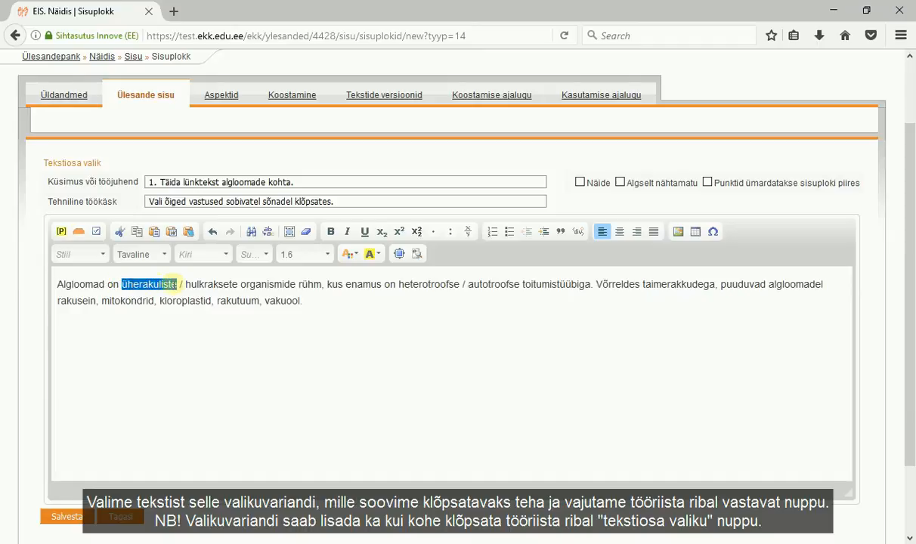
left_click(96, 233)
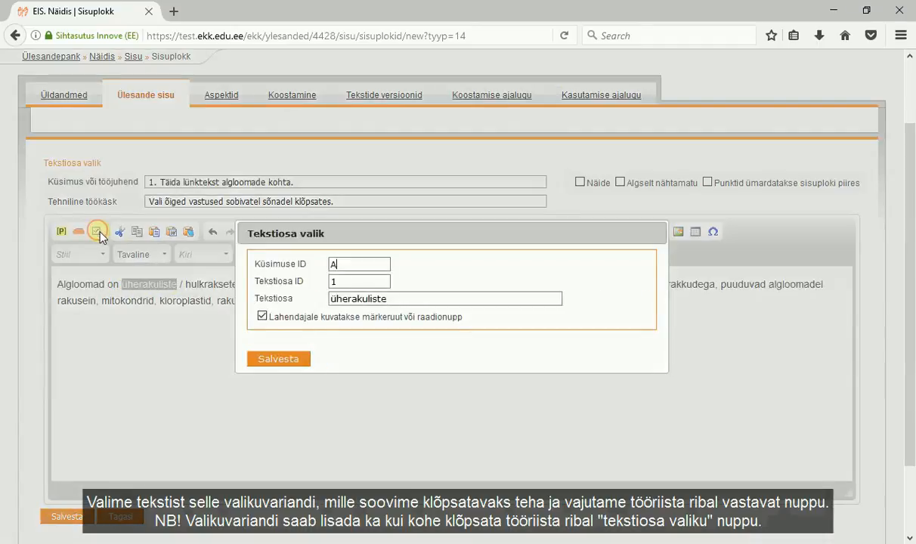
left_click(366, 281)
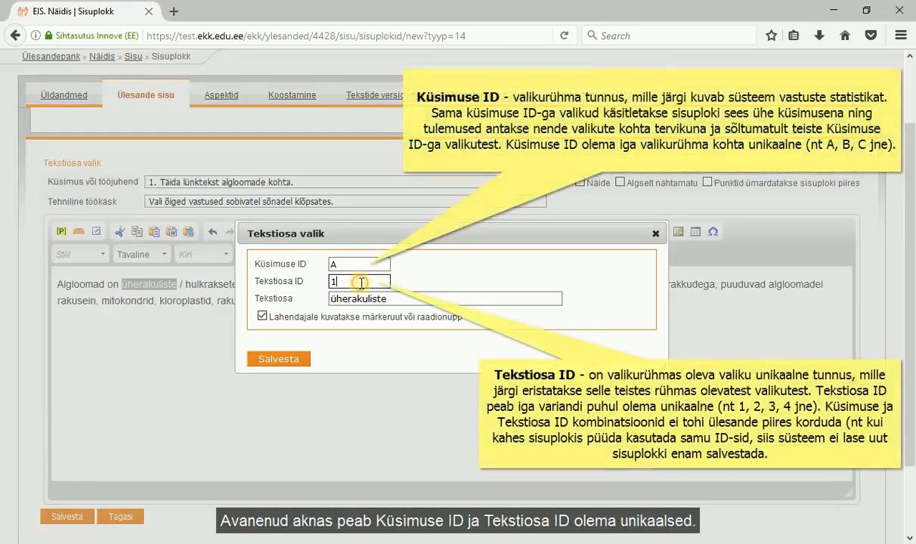
left_click(405, 301)
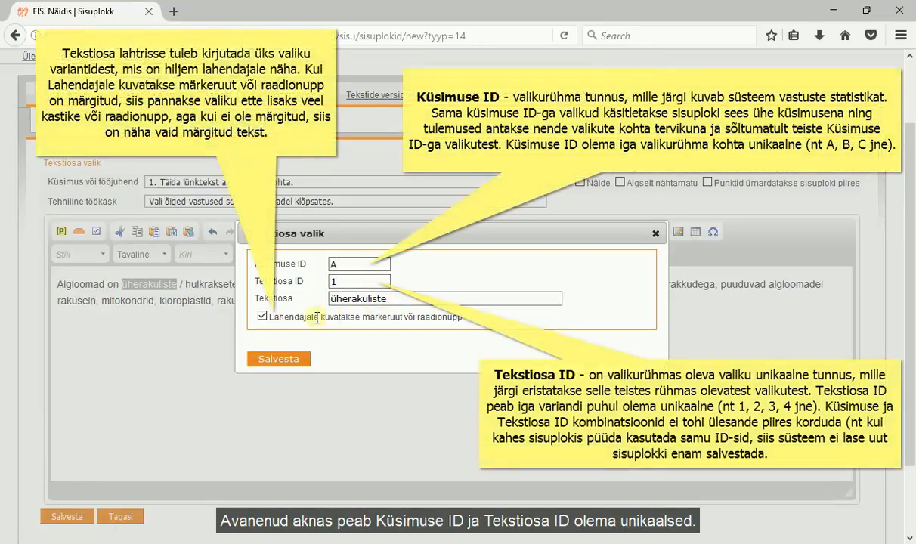
left_click(263, 317)
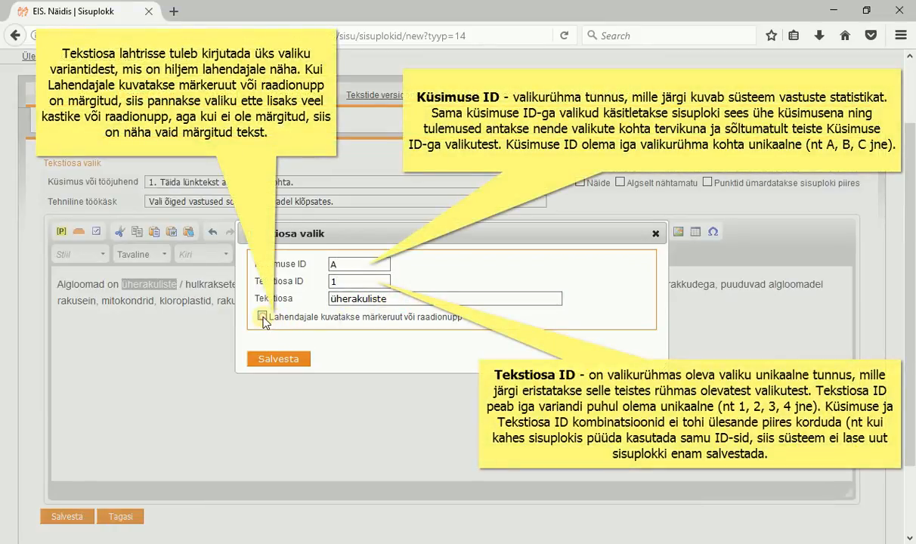
left_click(277, 359)
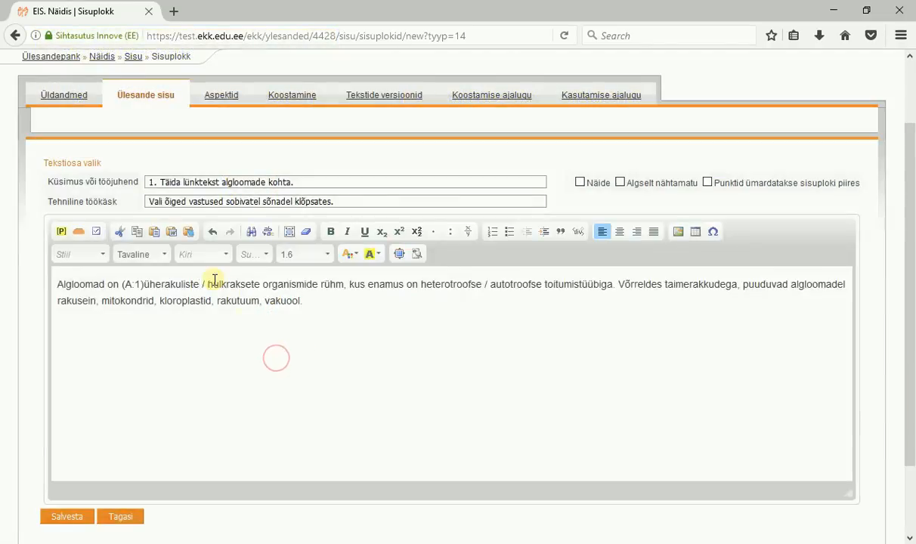
- Make "hulkraksete" a selectable text part with Küsimuse ID A and Tekstiosa ID 2
left_click_drag(208, 284, 260, 285)
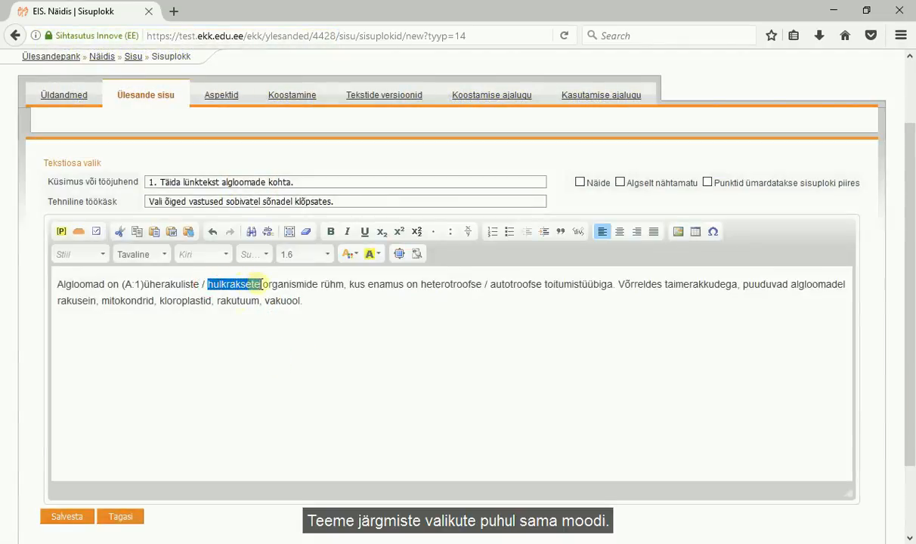
left_click(101, 234)
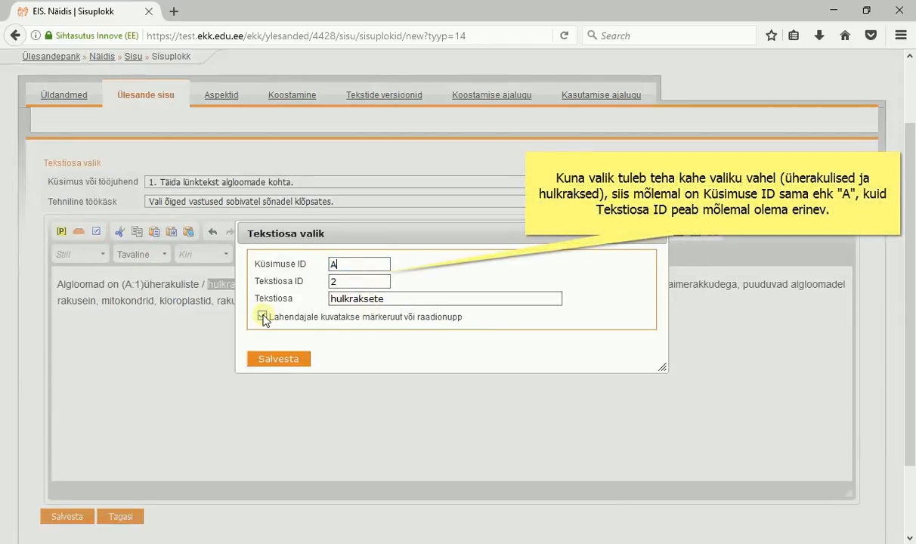
left_click(297, 361)
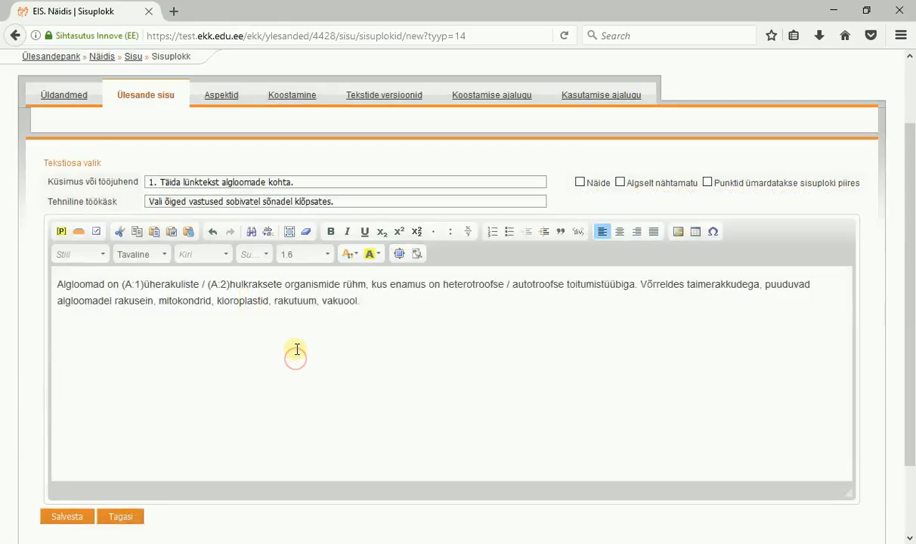
- Make "heterotroofse" a selectable text part in a new choice group with Küsimuse ID B and Tekstiosa ID 1
left_click_drag(444, 284, 504, 286)
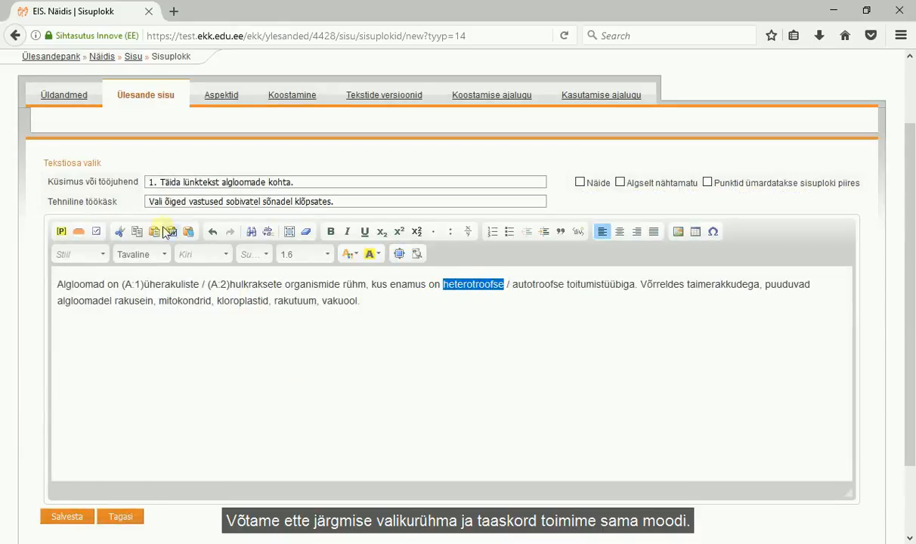
left_click(96, 232)
double_click(347, 264)
type("B")
double_click(362, 281)
type("1")
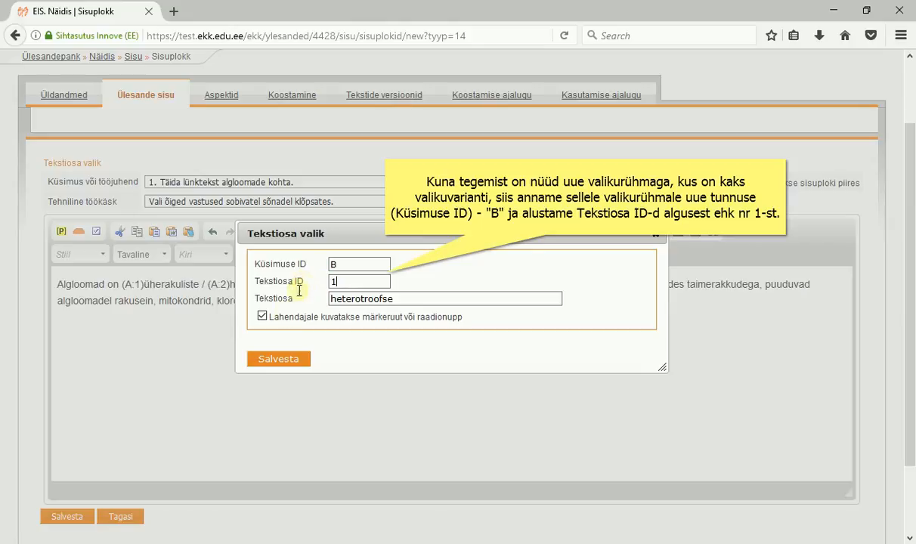
left_click(281, 361)
- Make "autotroofse" a selectable text part with Küsimuse ID B and Tekstiosa ID 2
left_click_drag(587, 284, 538, 284)
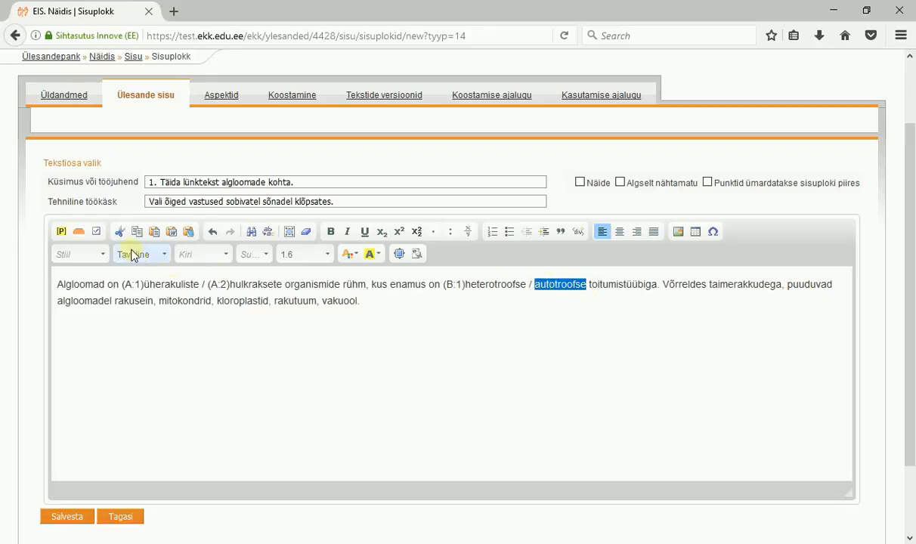
left_click(97, 230)
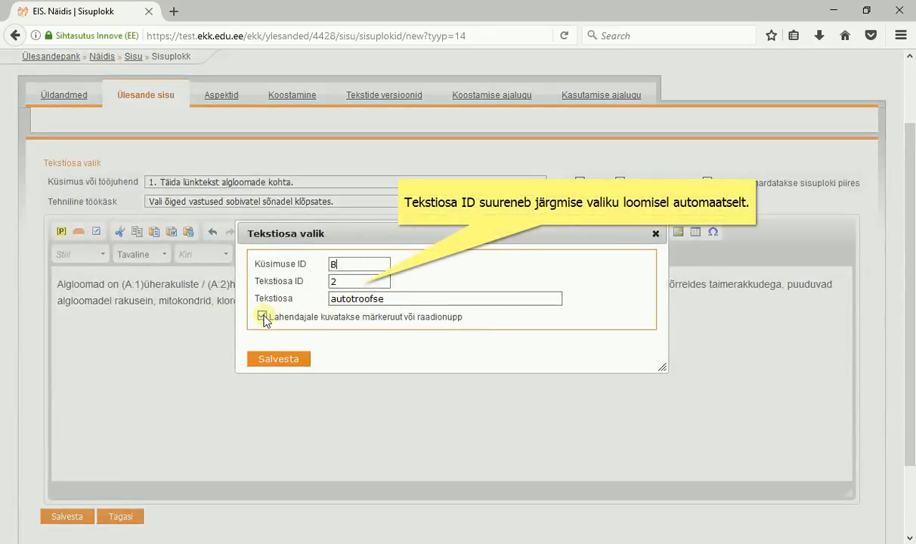
left_click(277, 358)
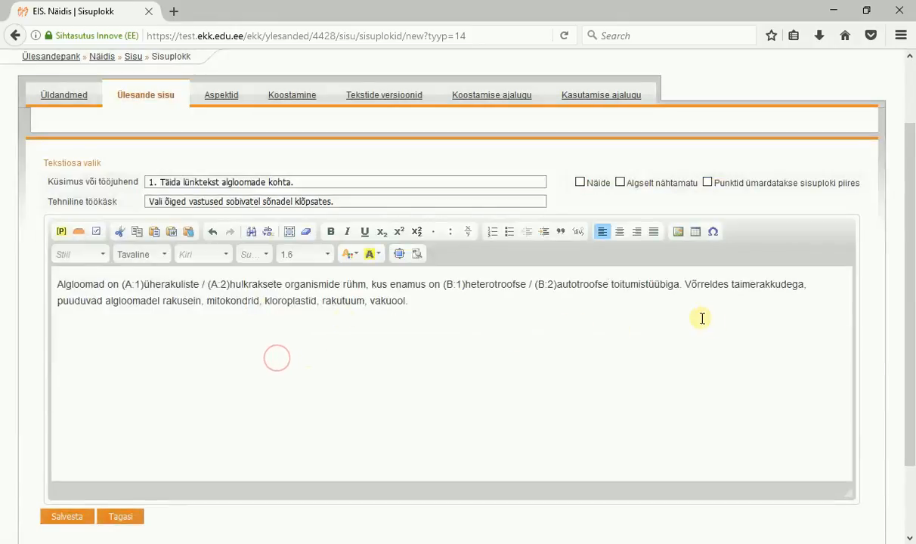
- Make "rakusein" a selectable text part in a new choice group with Küsimuse ID C and Tekstiosa ID 1
left_click_drag(164, 301, 200, 304)
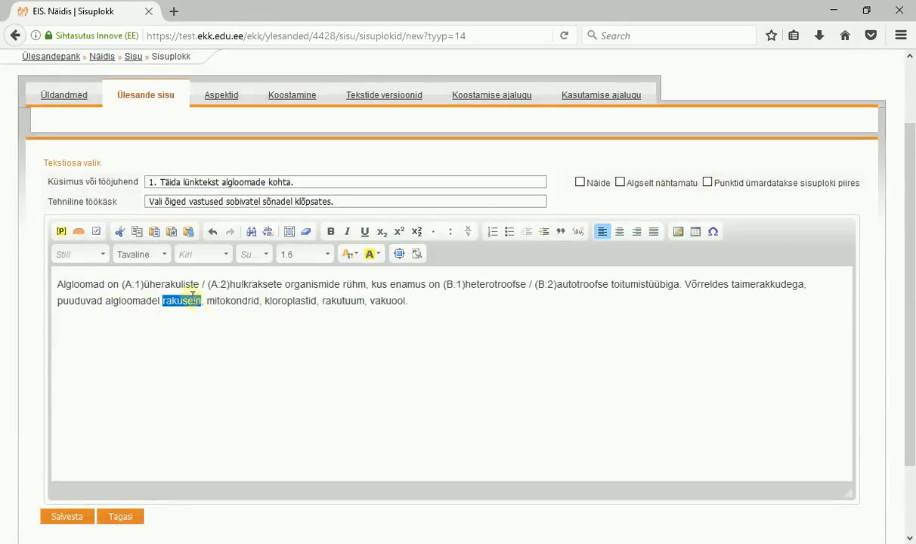
left_click(96, 231)
double_click(348, 268)
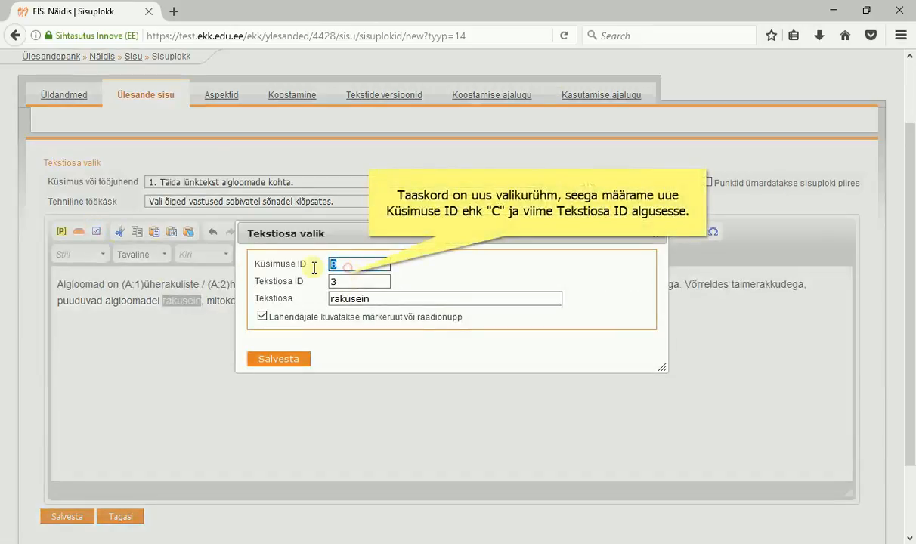
type("C")
double_click(338, 282)
type("1")
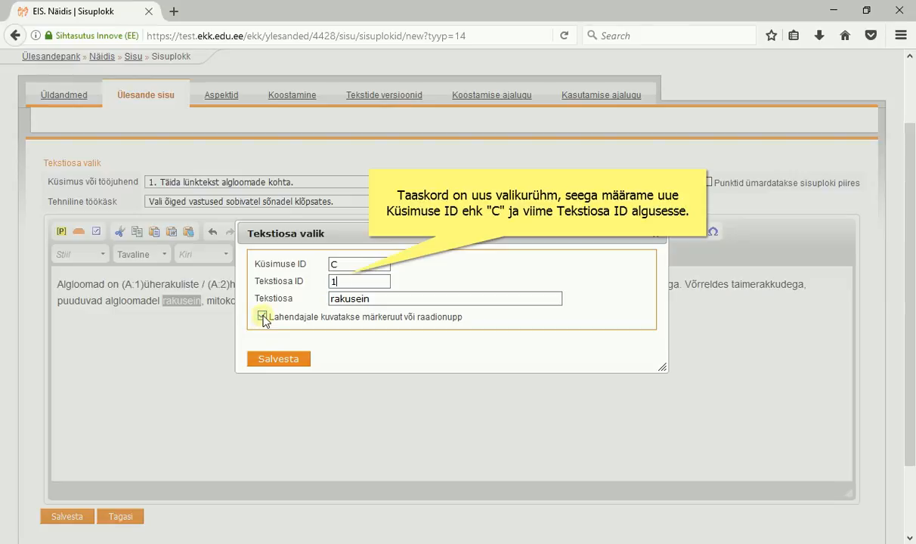
left_click(274, 358)
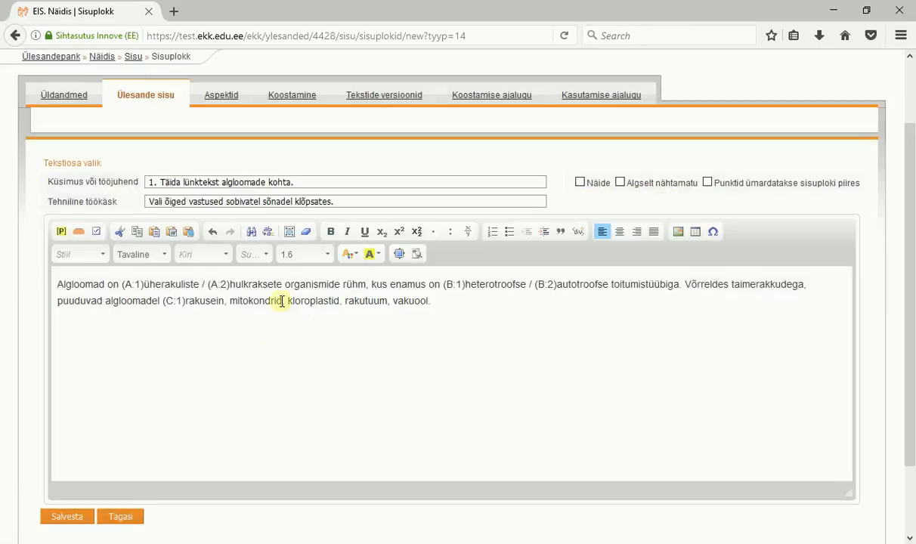
- Make "mitokondrid" a selectable text part with Küsimuse ID C and Tekstiosa ID 2
left_click_drag(230, 304, 283, 303)
left_click(97, 232)
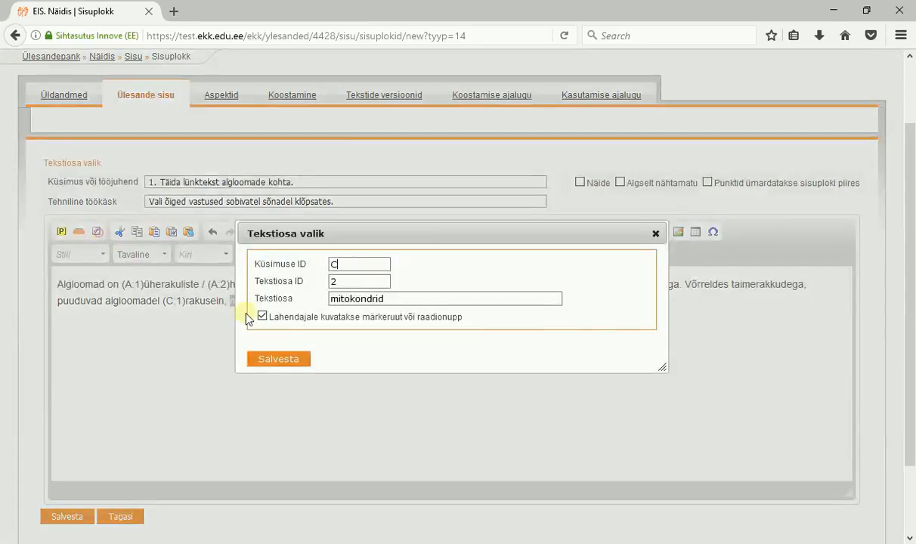
left_click(284, 357)
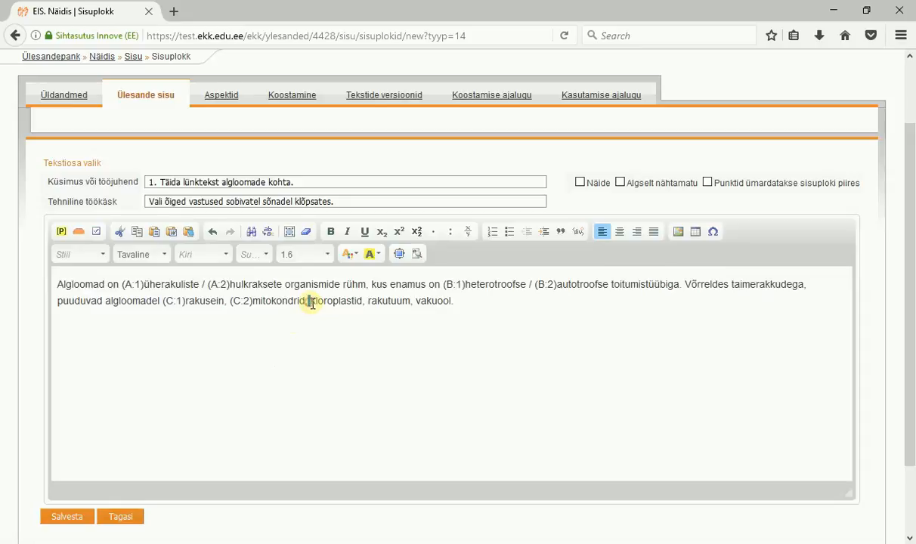
- Make "kloroplastid" a selectable text part with Küsimuse ID C and Tekstiosa ID 3, with the checkbox or radio button display turned off
left_click_drag(311, 303, 359, 302)
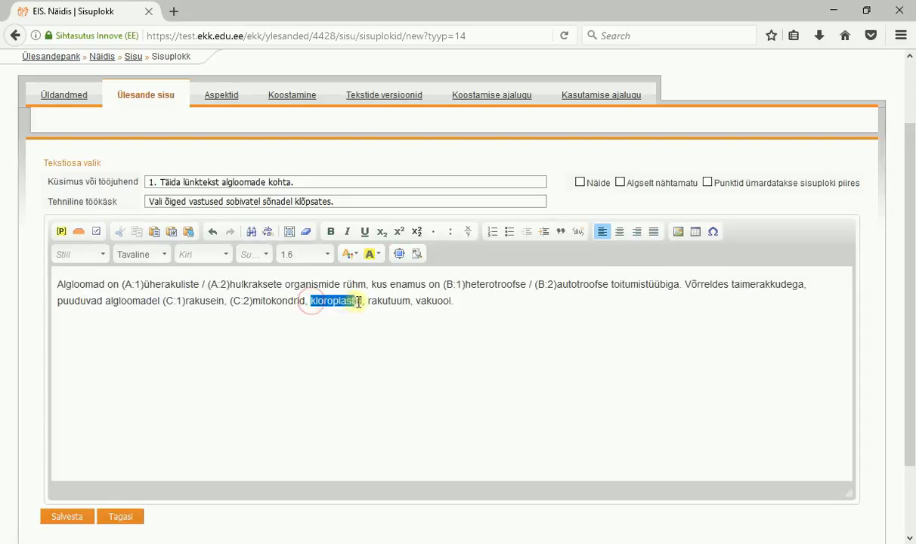
left_click(97, 232)
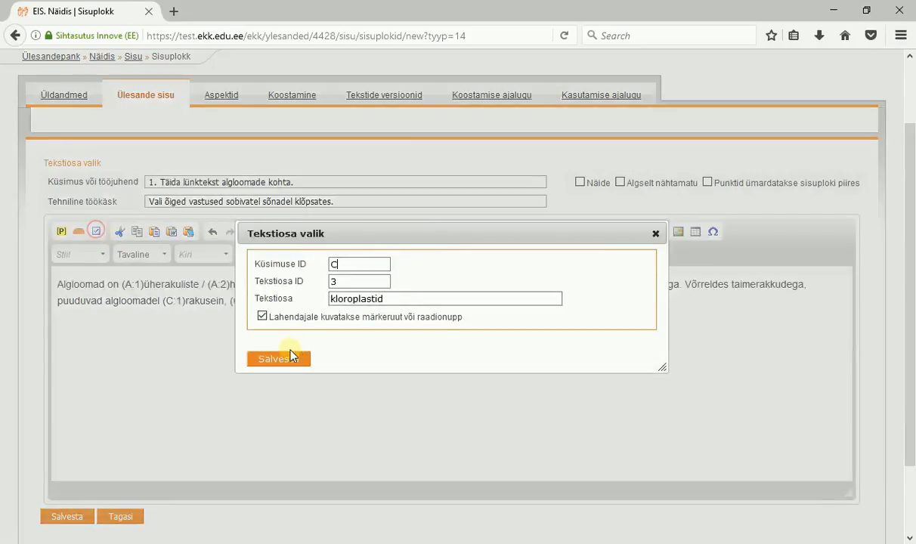
left_click(262, 316)
left_click(291, 358)
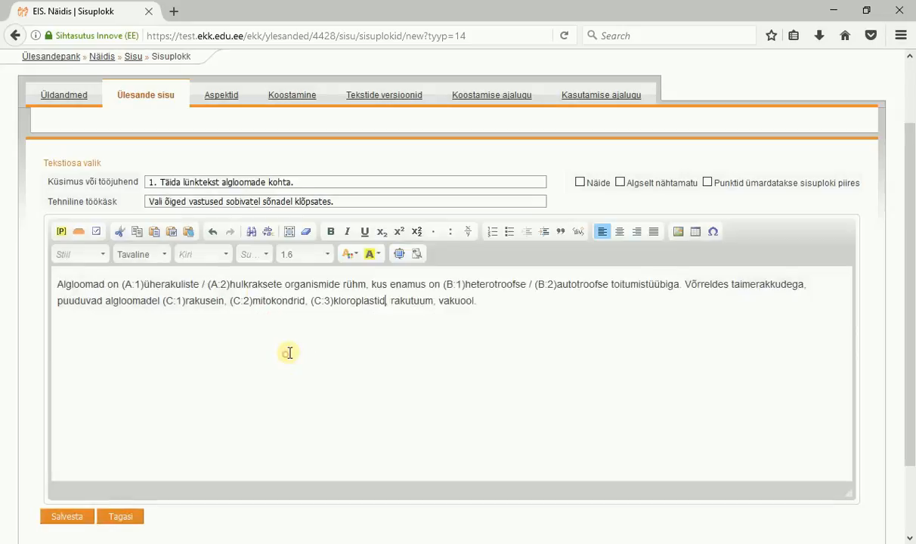
- Make "rakutuum" a selectable text part with Küsimuse ID C and Tekstiosa ID 4, with the checkbox or radio button display turned off
left_click_drag(400, 303, 434, 304)
left_click(97, 232)
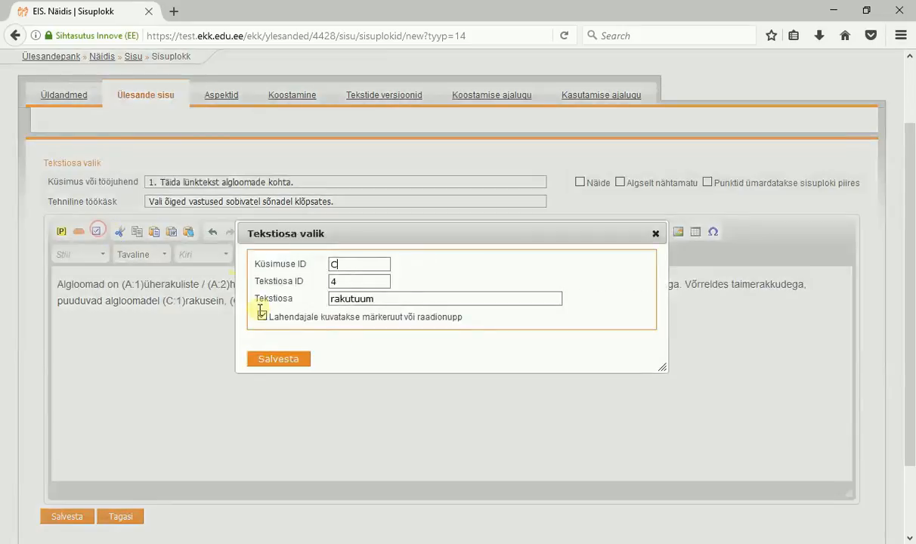
left_click(278, 359)
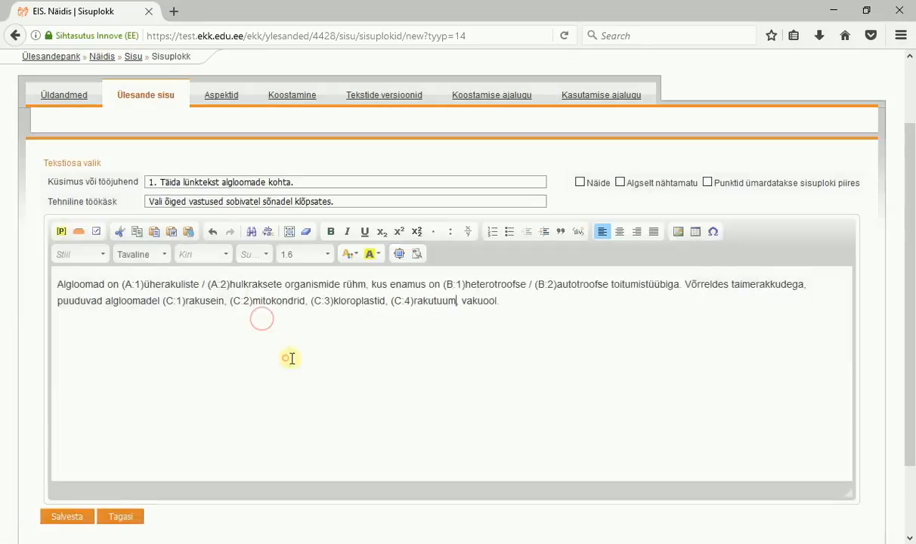
- Make "vakuool" a selectable text part with Küsimuse ID C and Tekstiosa ID 5, without checkbox or radio button display, and save the content block
left_click_drag(477, 300, 497, 301)
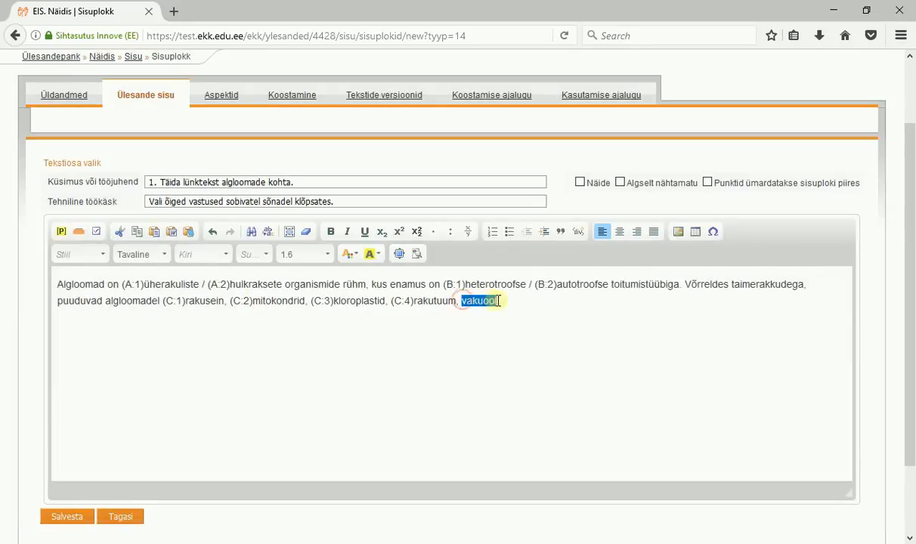
left_click(97, 231)
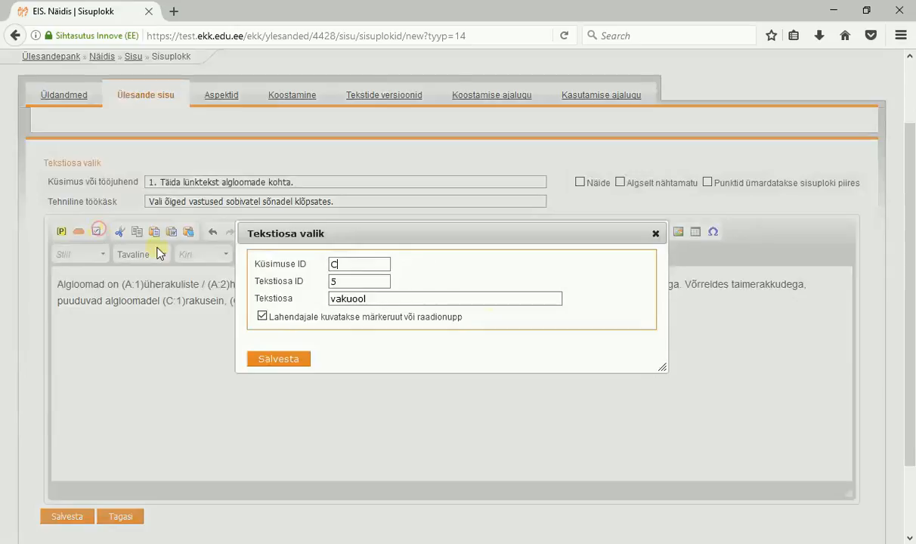
left_click(260, 317)
left_click(295, 359)
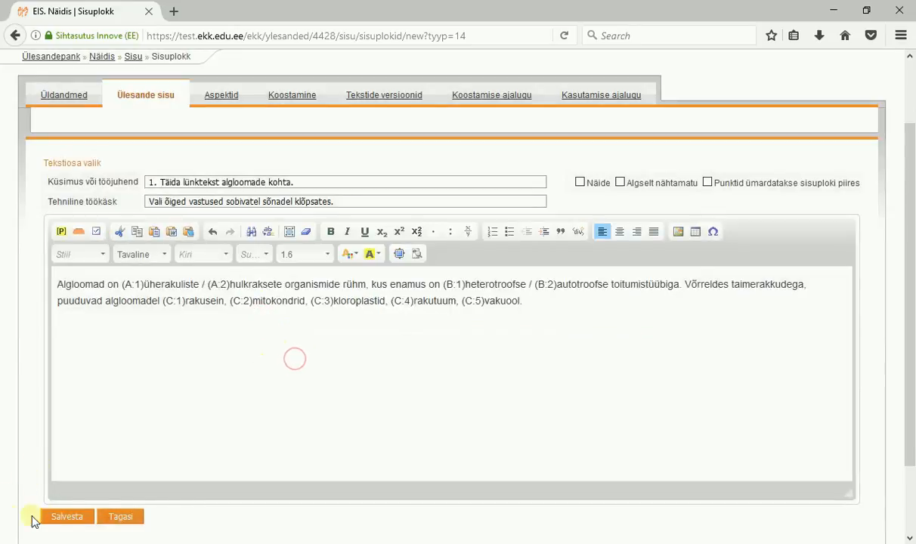
left_click(66, 519)
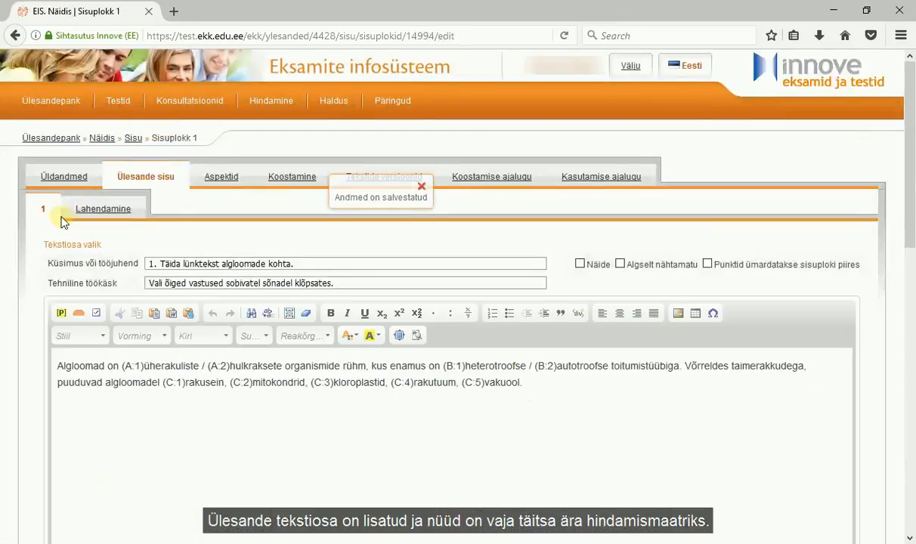
- Rename the content block from its default number to kys1
left_click(45, 209)
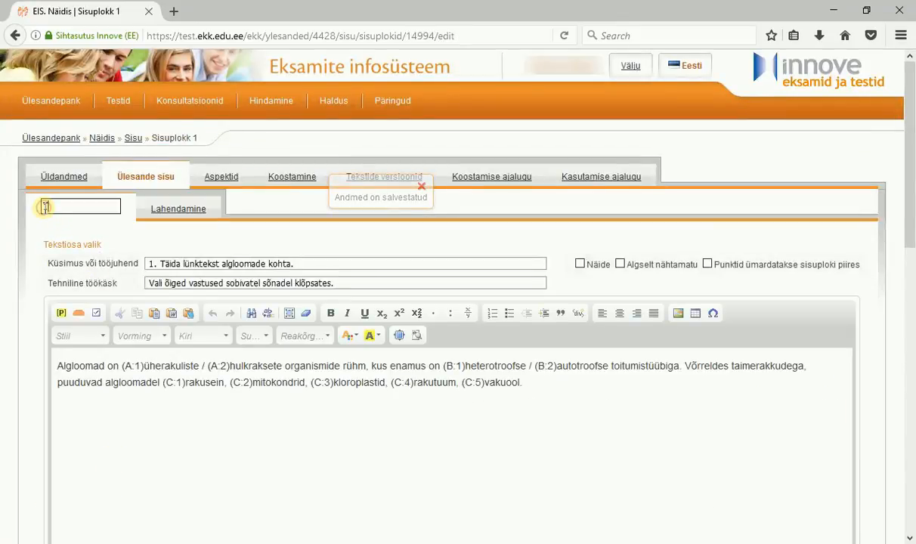
left_click_drag(60, 208, 33, 207)
type("kys1")
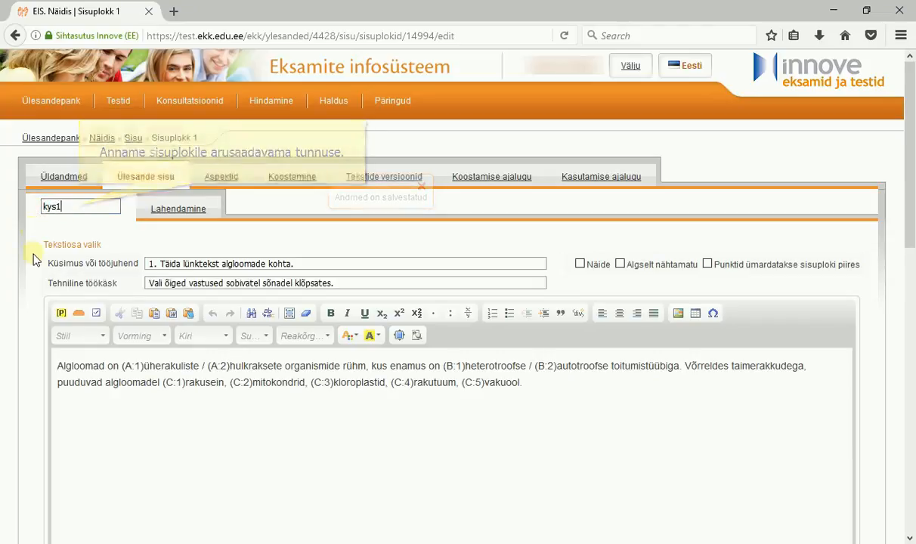
scroll(32, 249, "down", 2)
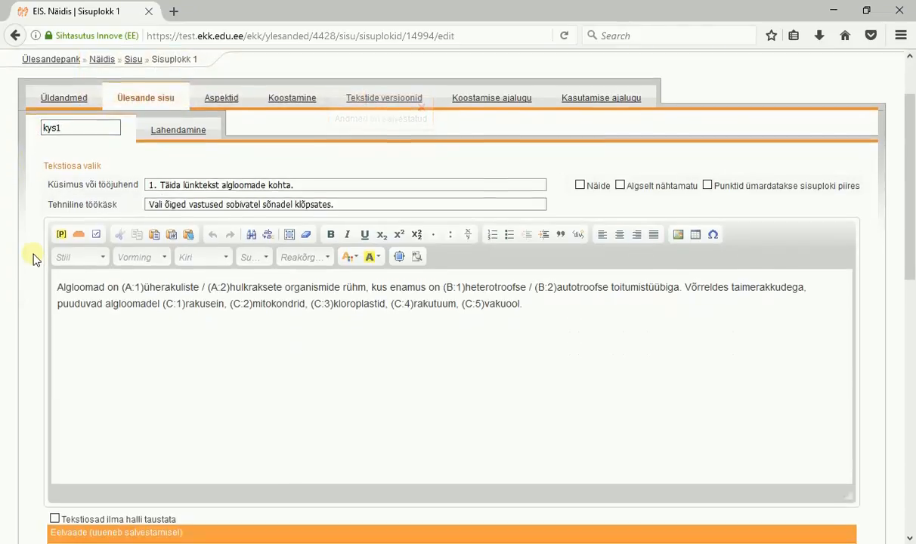
left_click(101, 313)
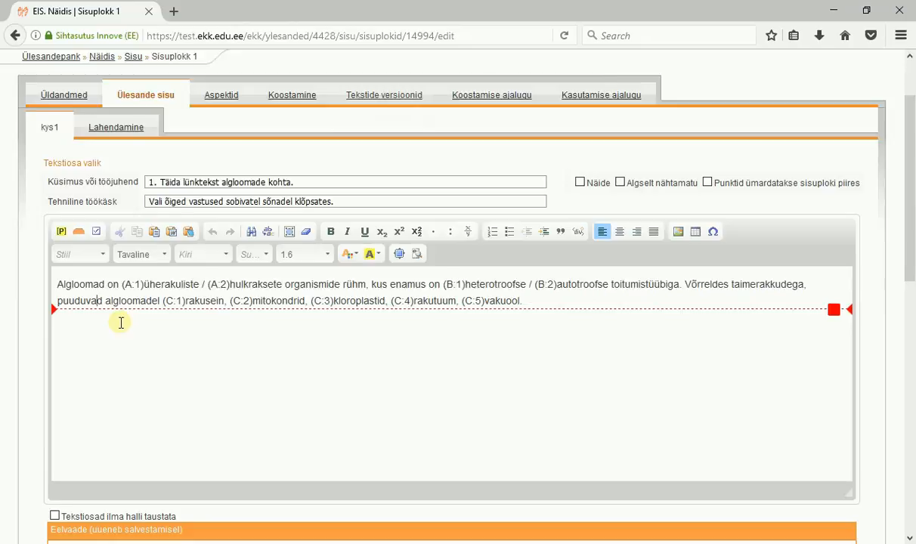
- Compare the A, B and C choice groups in the text with their Vastuse hindamine scoring boxes below the preview
scroll(121, 323, "down", 8)
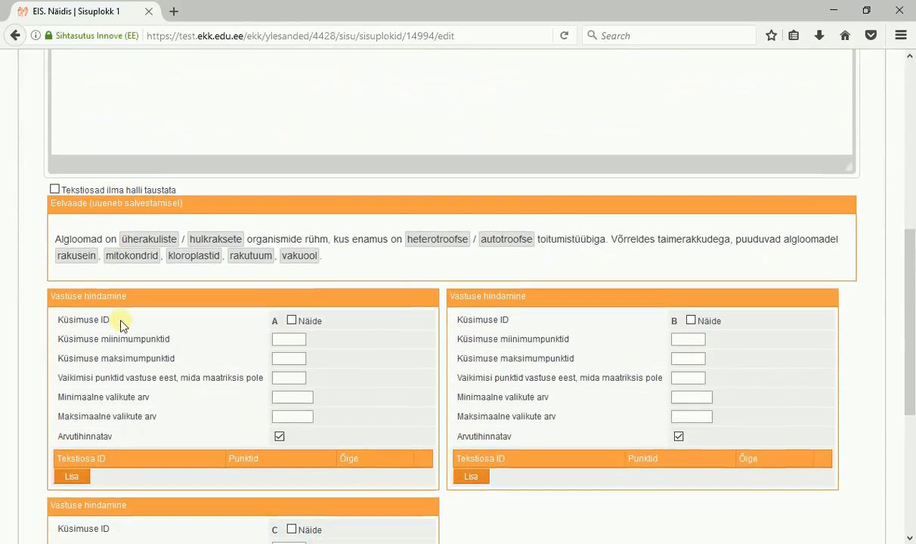
scroll(122, 322, "down", 2)
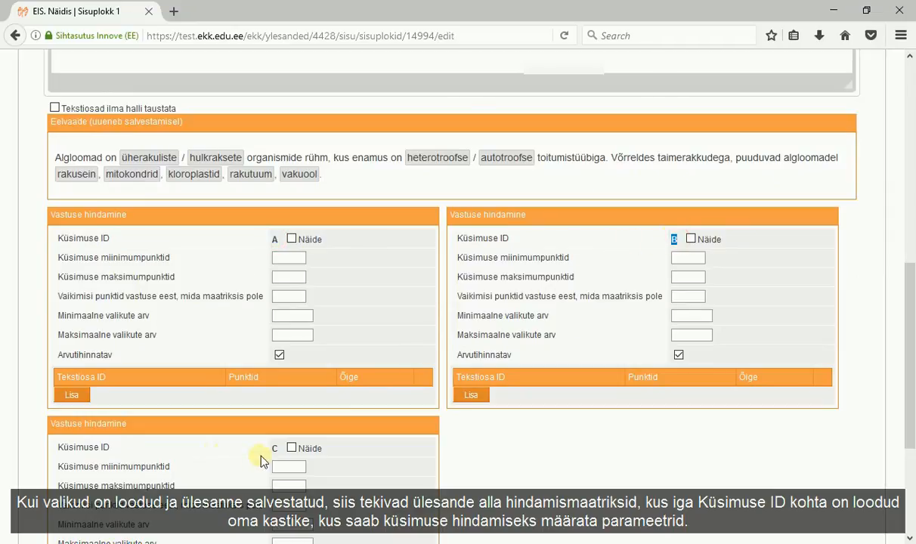
scroll(235, 450, "up", 5)
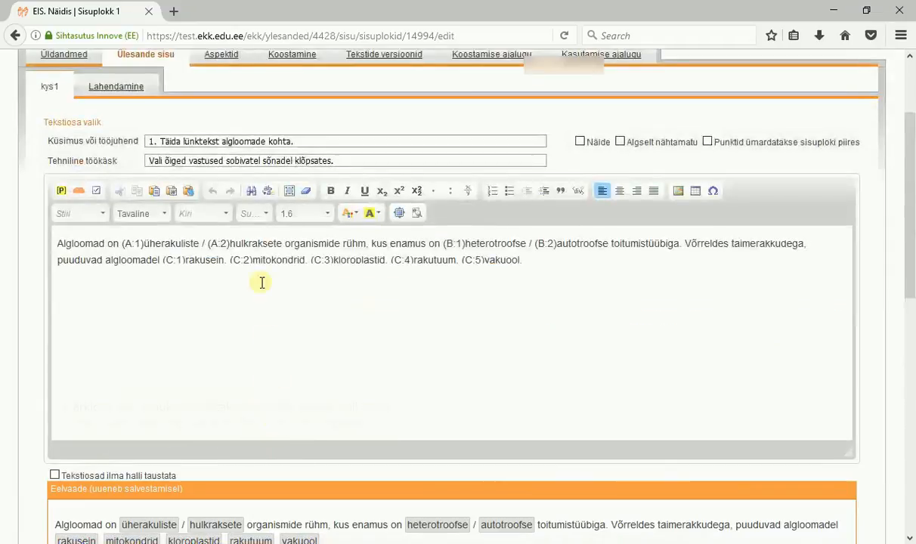
left_click_drag(122, 243, 282, 243)
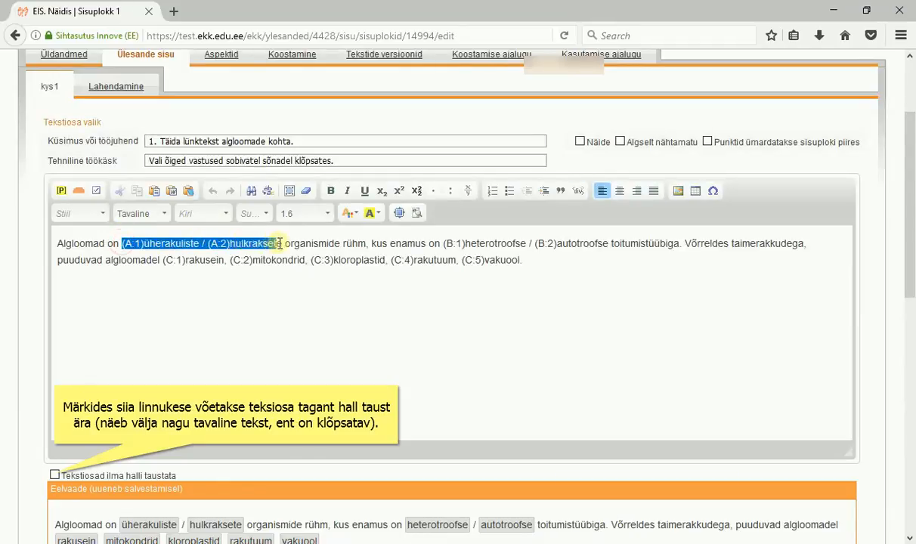
left_click_drag(441, 243, 609, 245)
left_click_drag(161, 262, 517, 275)
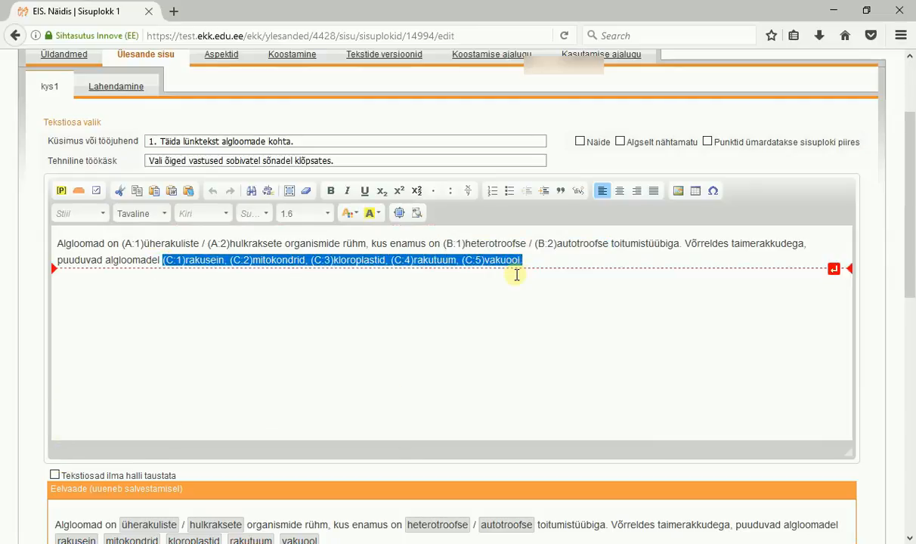
scroll(480, 292, "down", 10)
scroll(238, 304, "up", 2)
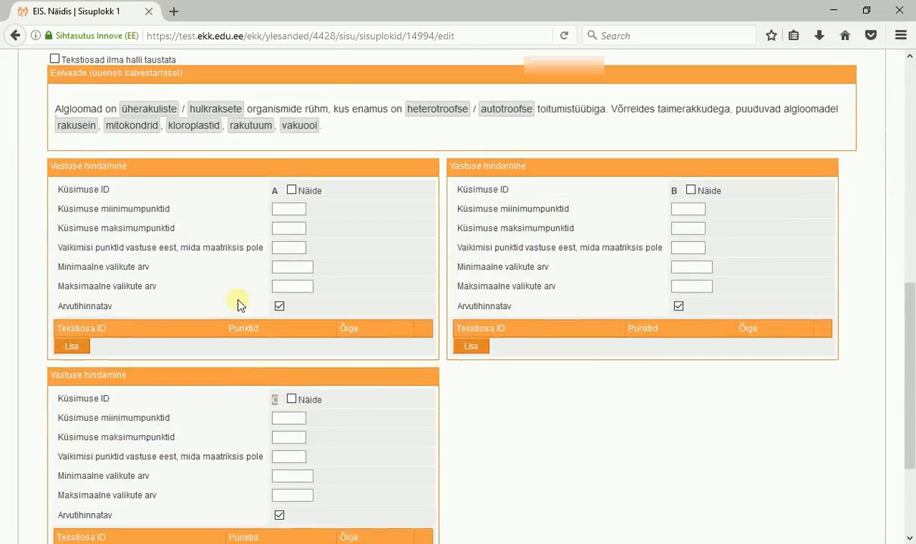
- For question A, set Maksimaalne valikute arv to 1 and add the answer 1 (üherakuliste) worth 0,5 points
left_click(79, 354)
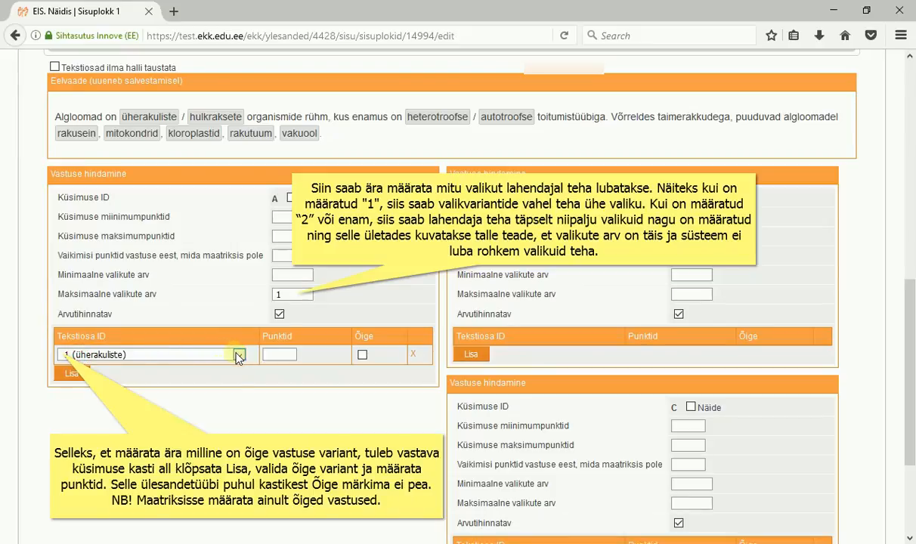
left_click(239, 355)
left_click(239, 355)
left_click(278, 354)
- For question B, set Maksimaalne valikute arv to 1 and add the answer 1 (heterotroofse) worth 0,5 points
left_click(699, 296)
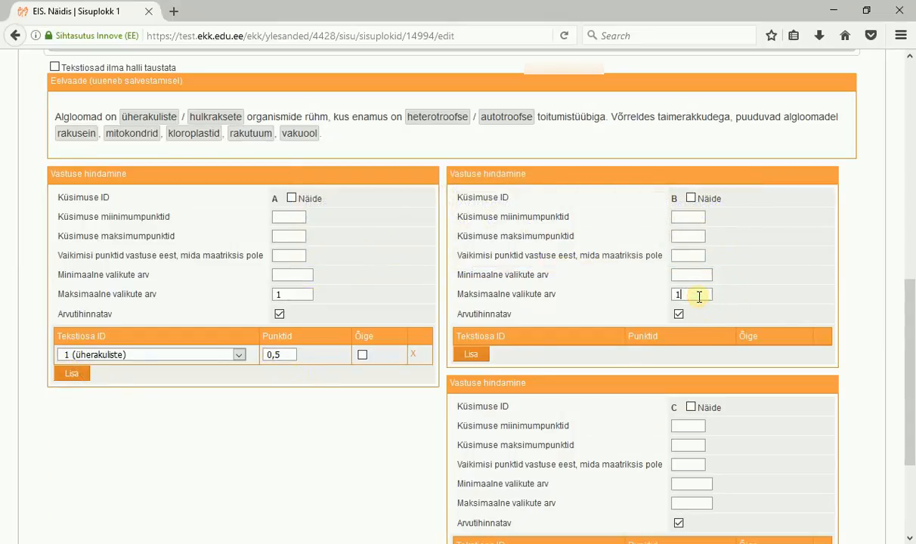
left_click(472, 356)
left_click(647, 355)
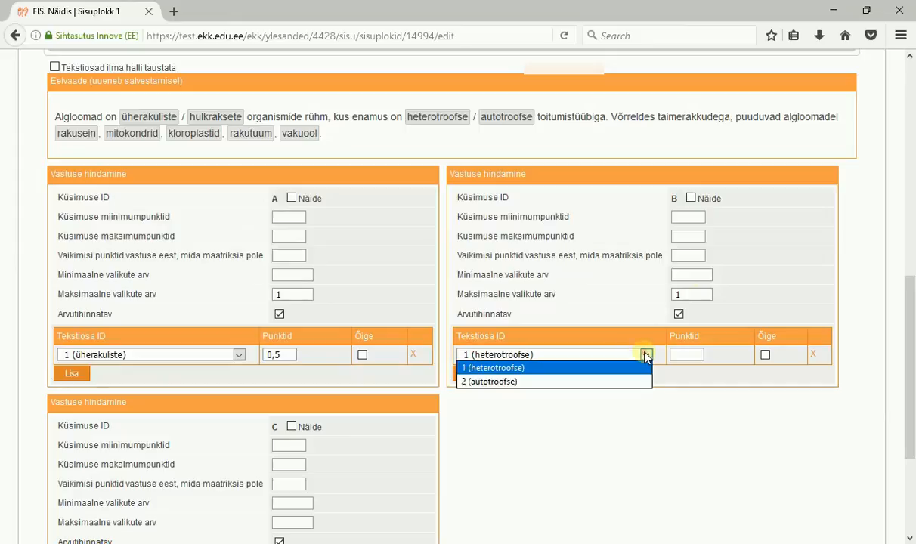
left_click(676, 353)
type("0,5")
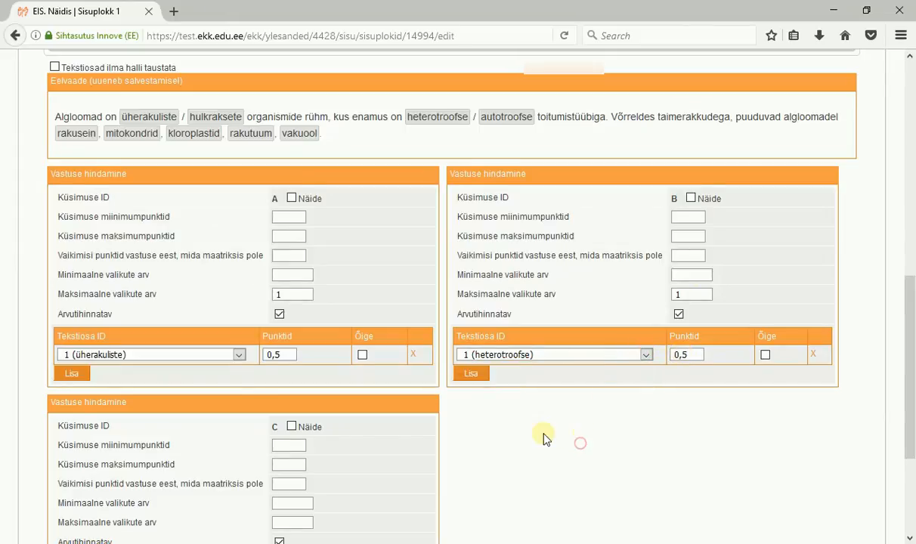
- Add the answer 1 (rakusein) worth 0,5 points to question C's scoring matrix
scroll(565, 438, "down", 4)
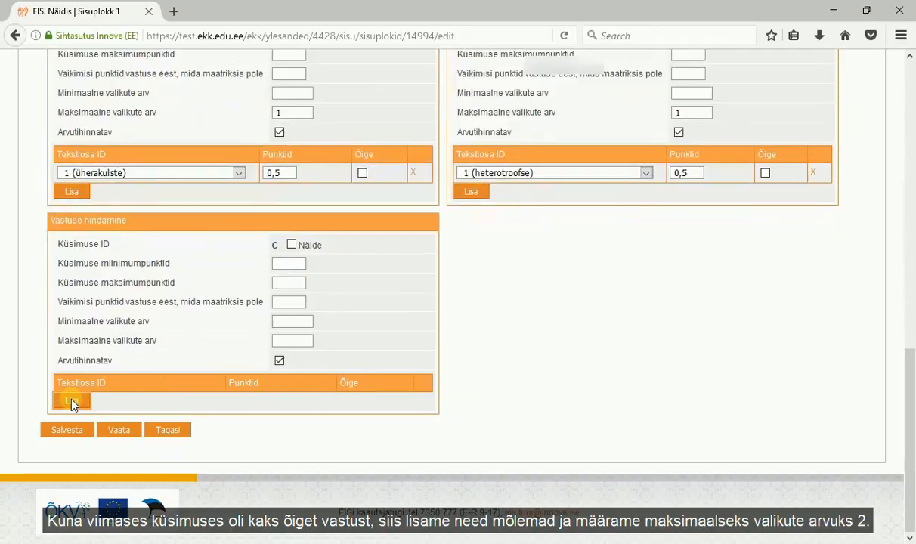
left_click(71, 400)
left_click(239, 402)
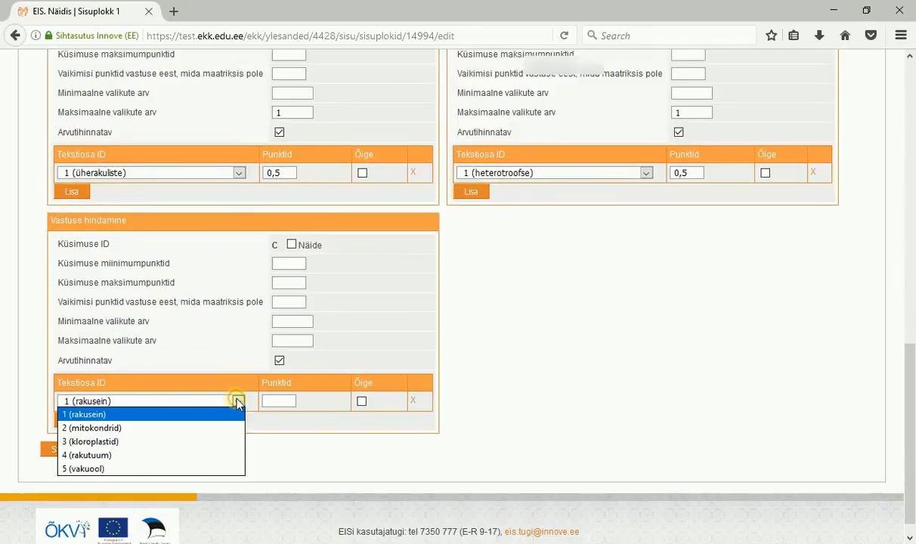
left_click(238, 401)
left_click(277, 402)
type("0,5")
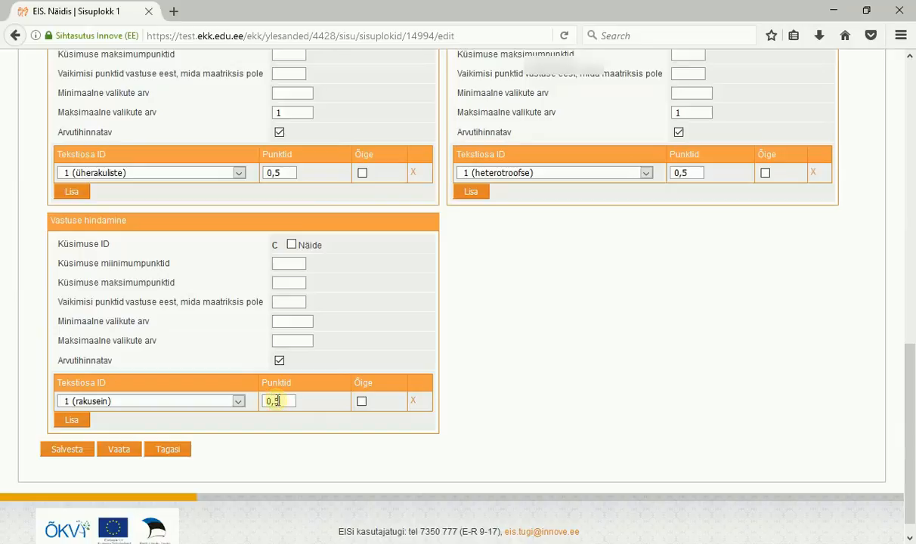
- Add a second answer, 3 (kloroplastid), worth 0,5 points to question C's scoring matrix
left_click(70, 420)
left_click(237, 422)
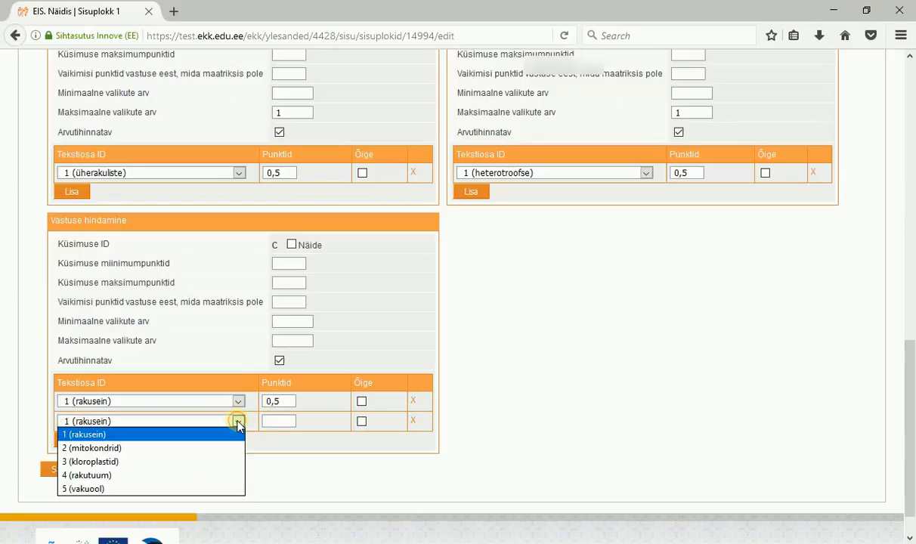
left_click(191, 462)
type("0,5")
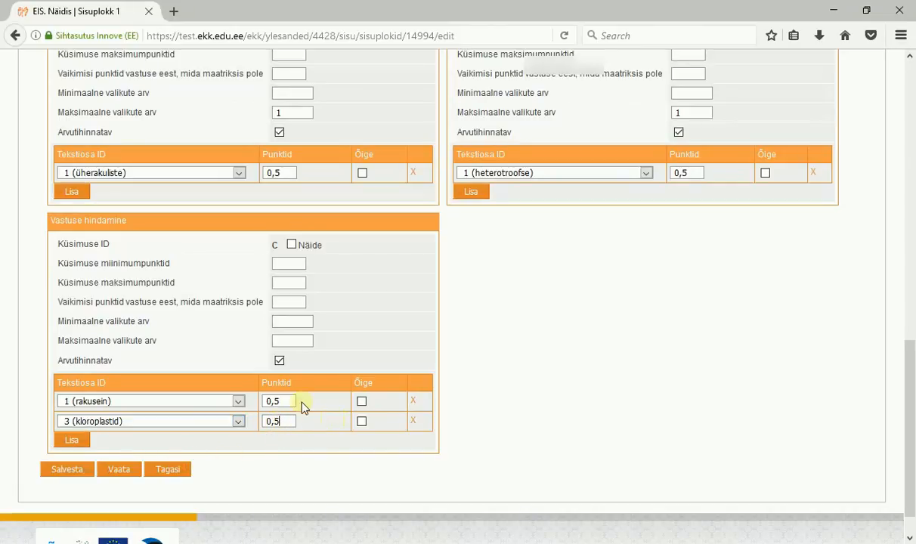
- Set question C's Maksimaalne valikute arv to 2 and save the content block
scroll(283, 401, "up", 10)
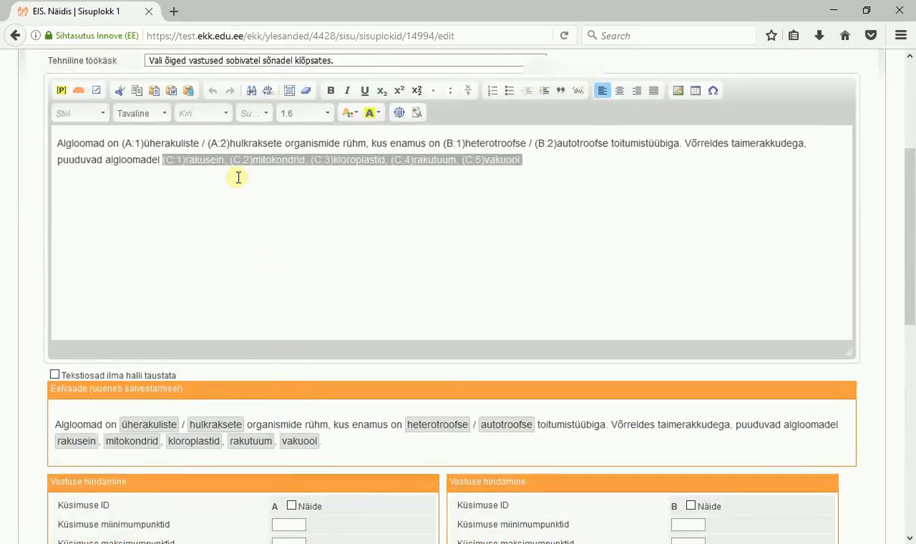
left_click(276, 141)
left_click(366, 157)
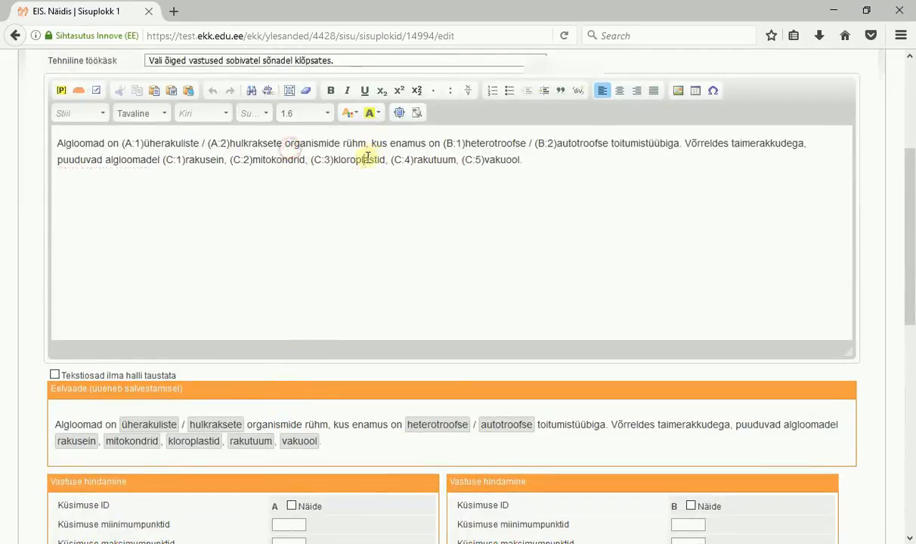
left_click(204, 160)
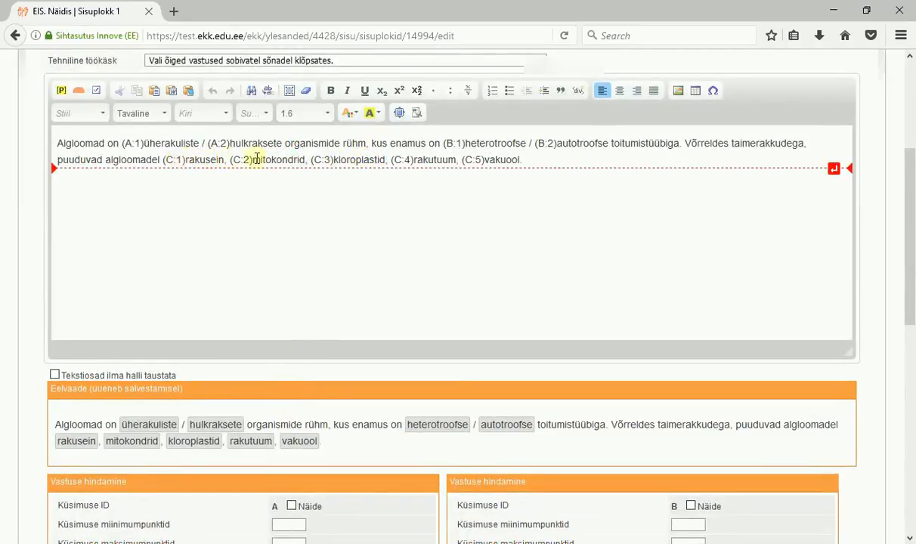
scroll(229, 159, "down", 8)
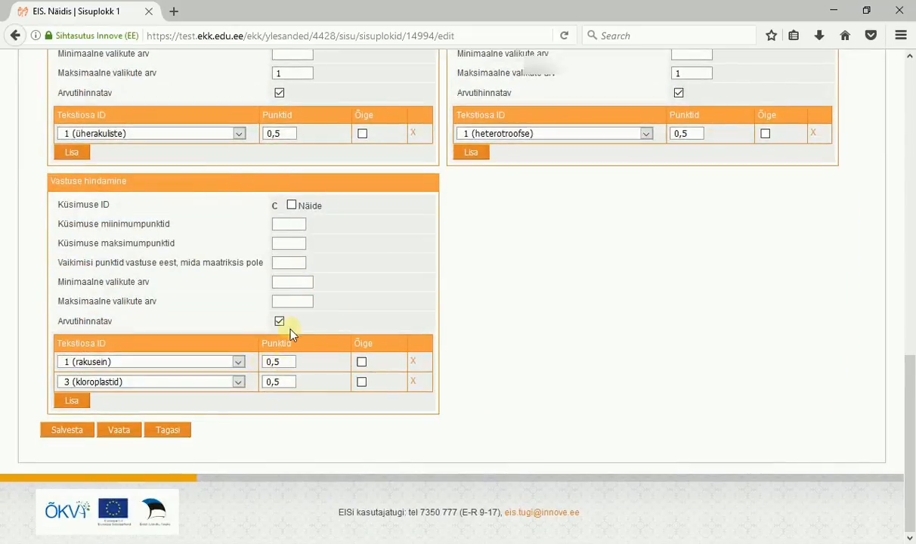
left_click(74, 435)
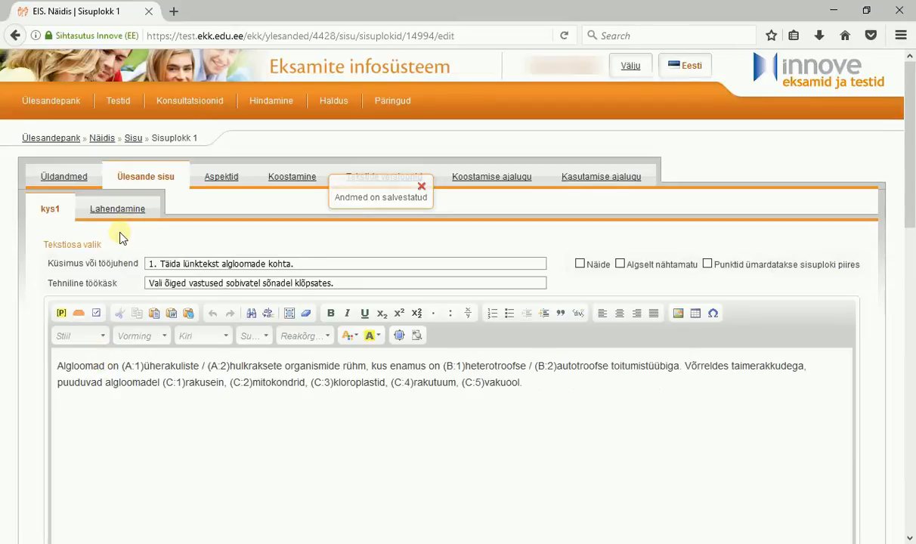
- Open the Lahendamine view and test the first group by choosing üherakuliste, hulkraksete and üherakuliste again
left_click(117, 214)
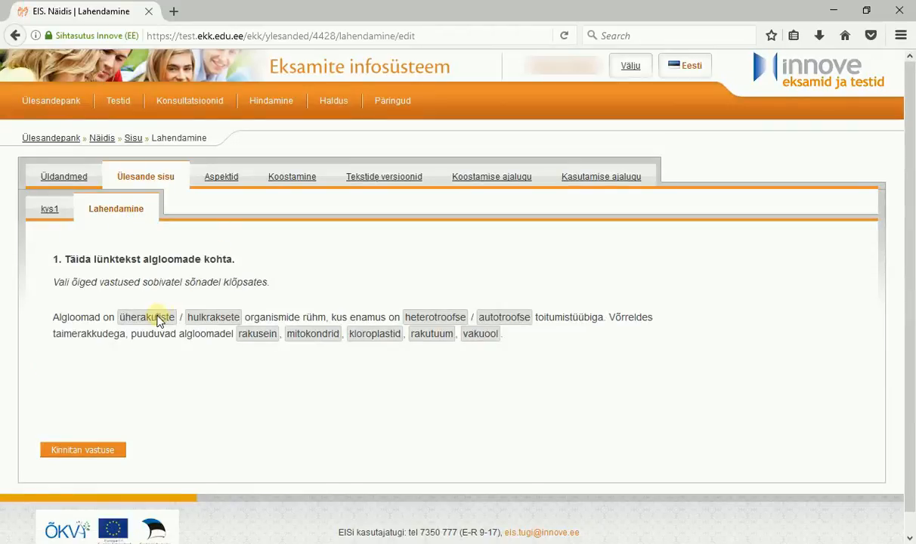
left_click(153, 317)
left_click(218, 318)
left_click(156, 318)
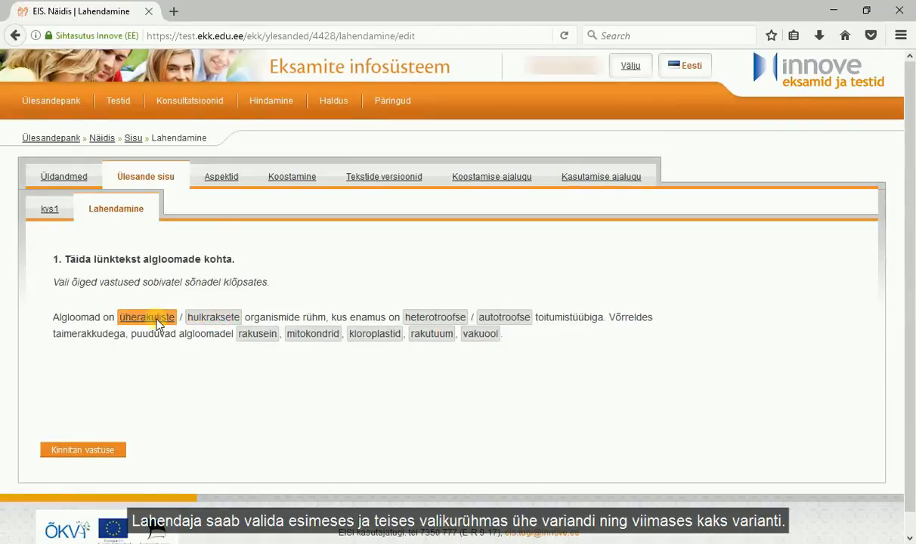
- Choose heterotroofse and switch to autotroofse in the second group, and choose rakusein and mitokondrid in the last group
left_click(435, 317)
left_click(498, 316)
left_click(276, 335)
left_click(324, 335)
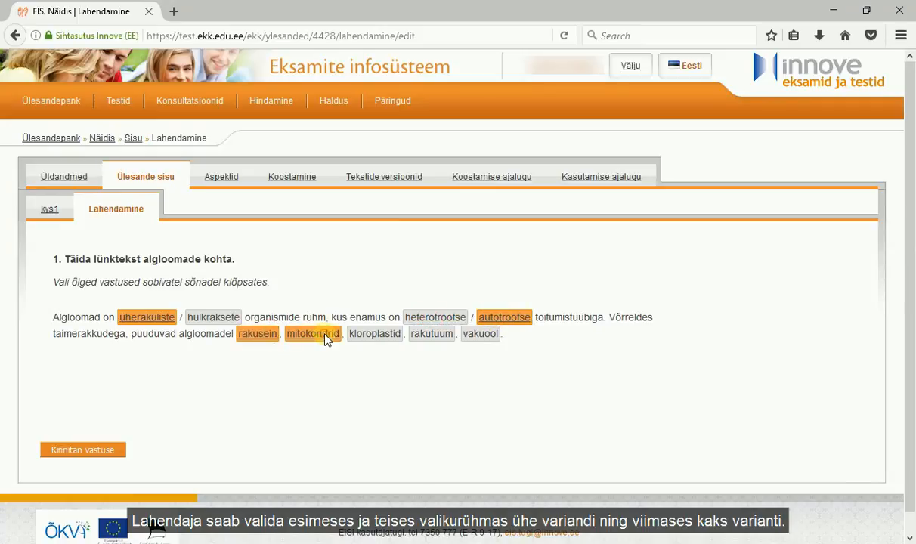
- Try to choose kloroplastid as a third answer in the last group and dismiss the notice
left_click(376, 335)
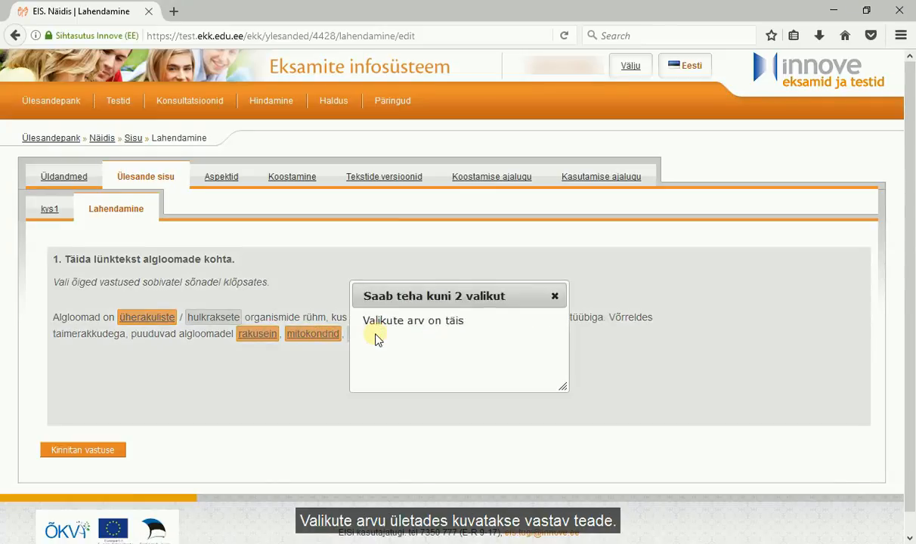
left_click_drag(365, 319, 438, 319)
left_click(442, 319)
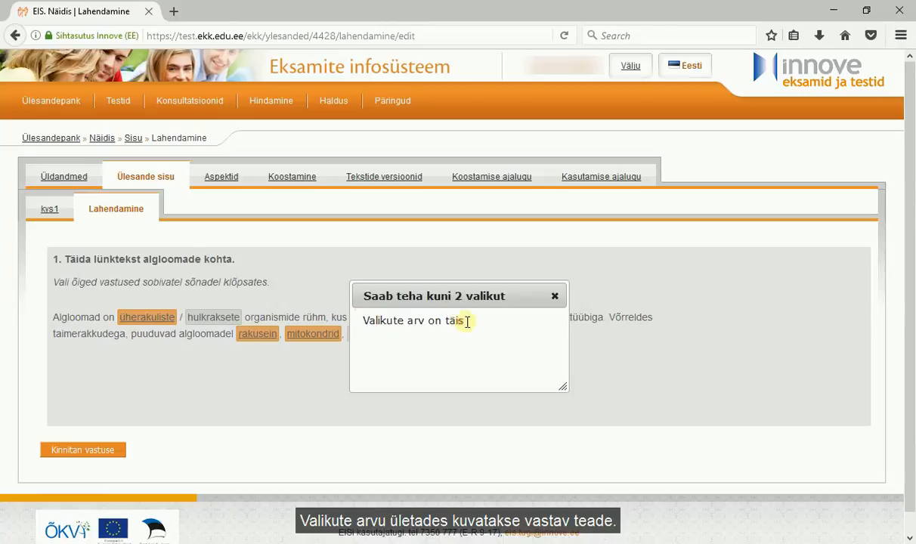
left_click(556, 297)
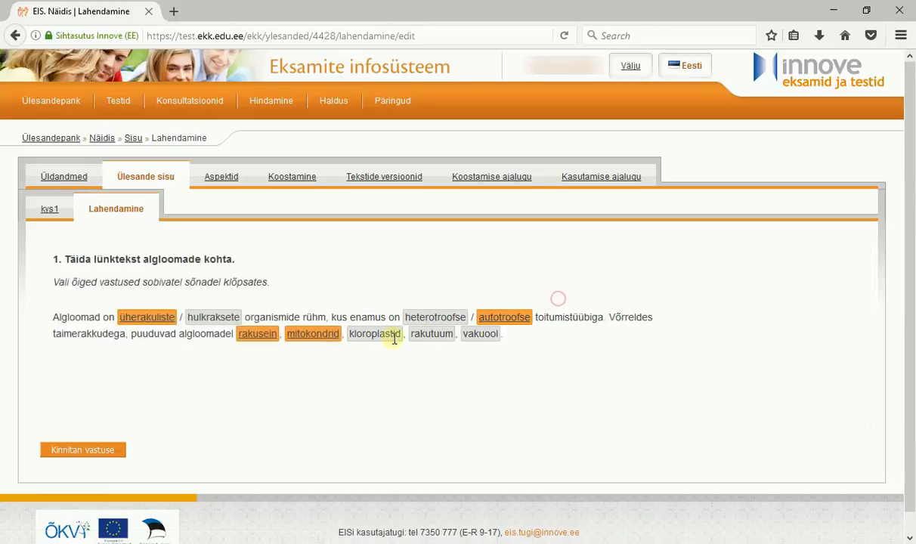
- Replace the mitokondrid choice with rakutuum in the last group
left_click(326, 334)
left_click(437, 335)
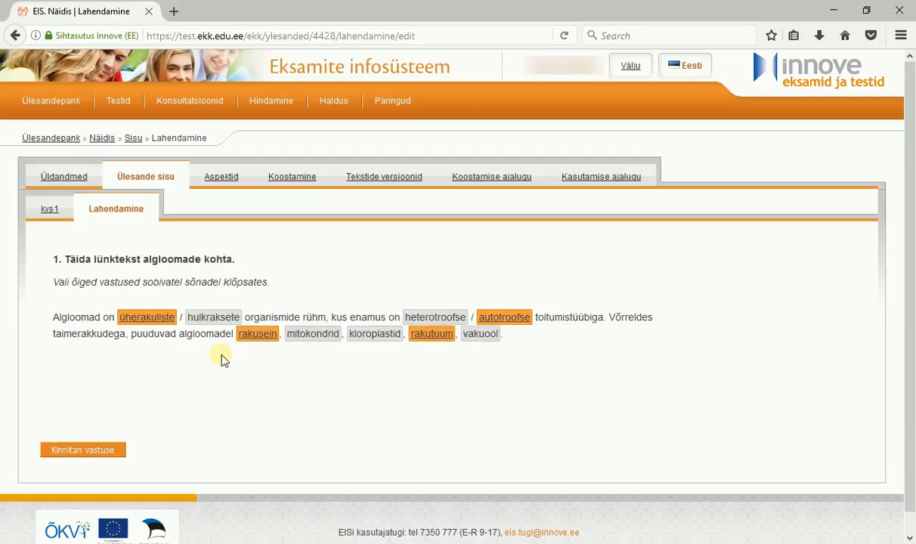
- Return to the exercise's content overview and add a new Tekstiosa valik content block
left_click(160, 180)
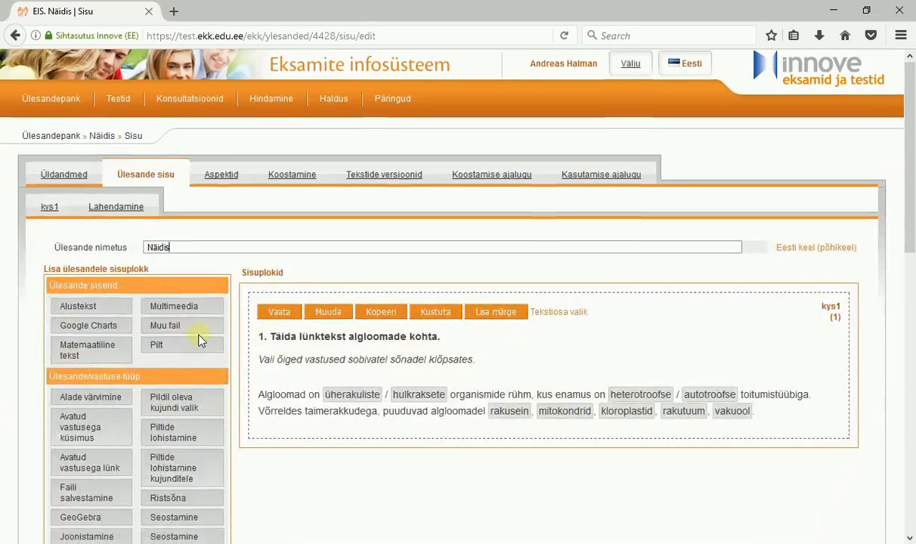
scroll(198, 333, "down", 5)
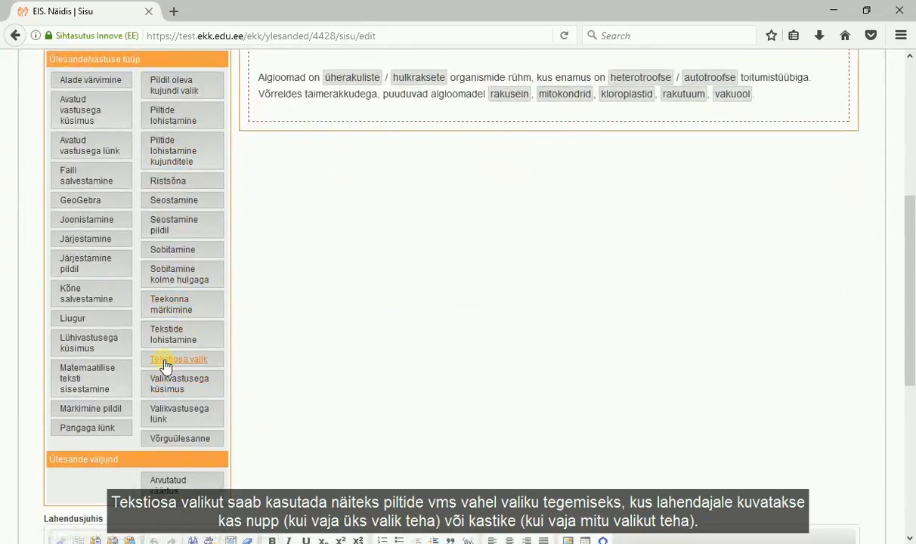
left_click(163, 357)
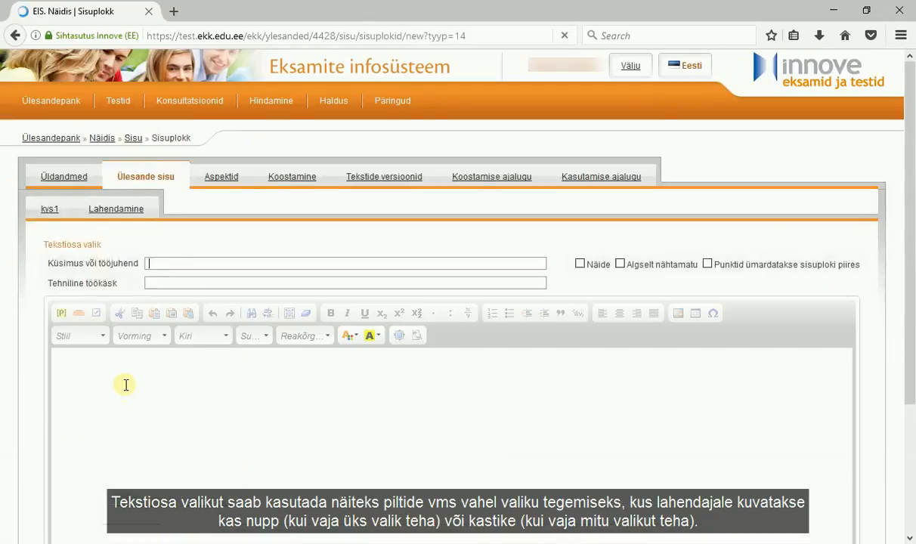
- Copy "2. Millisel pildil on kujutatud kinglooma?" from the Notepad text into the block's Küsimus või tööjuhend field
left_click(195, 543)
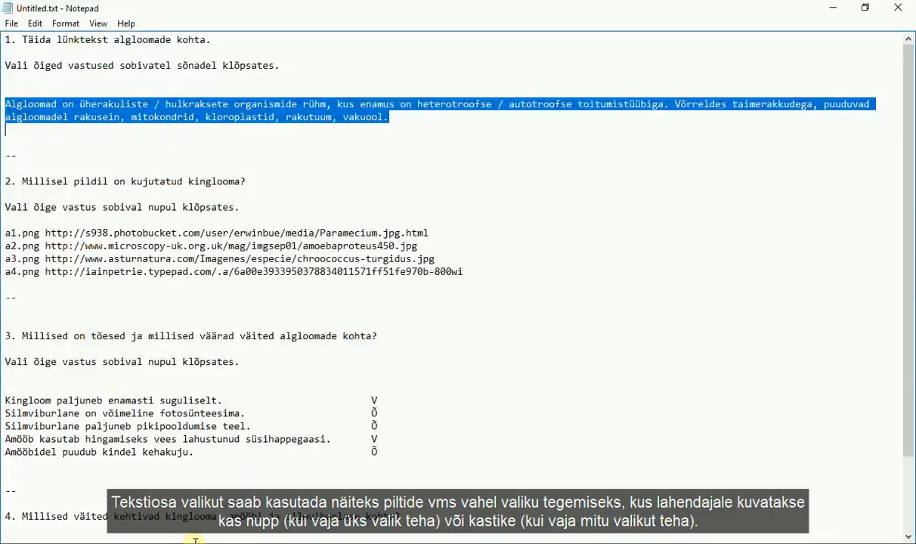
left_click(7, 182)
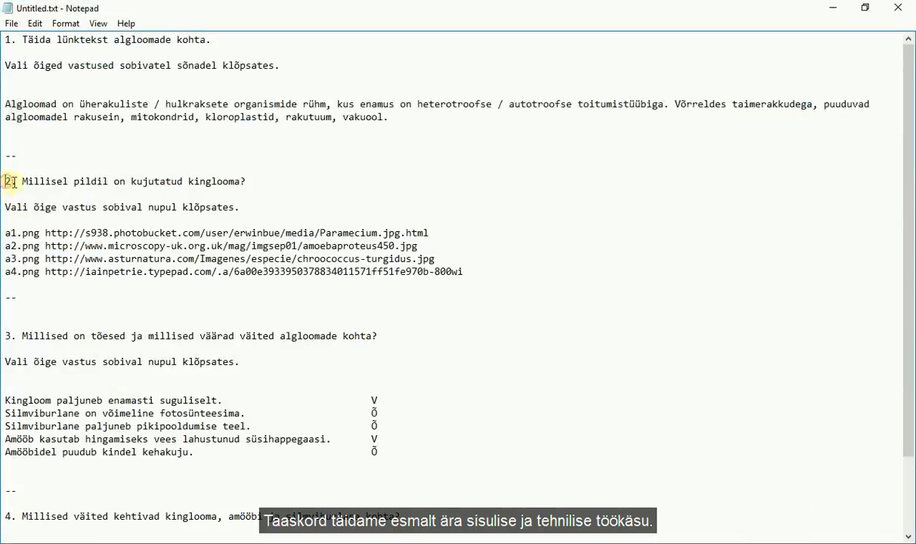
left_click(248, 181, "shift")
key("ctrl+c")
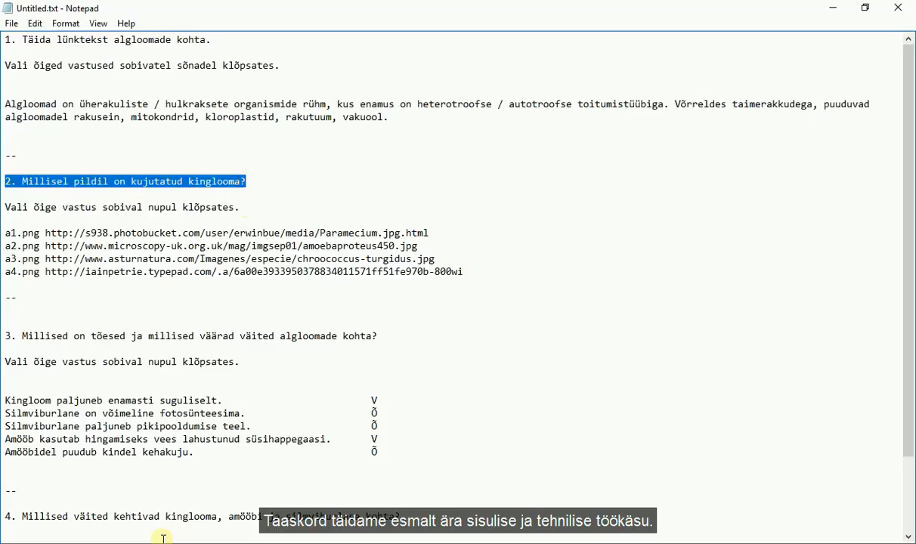
key("alt+Tab")
key("ctrl+v")
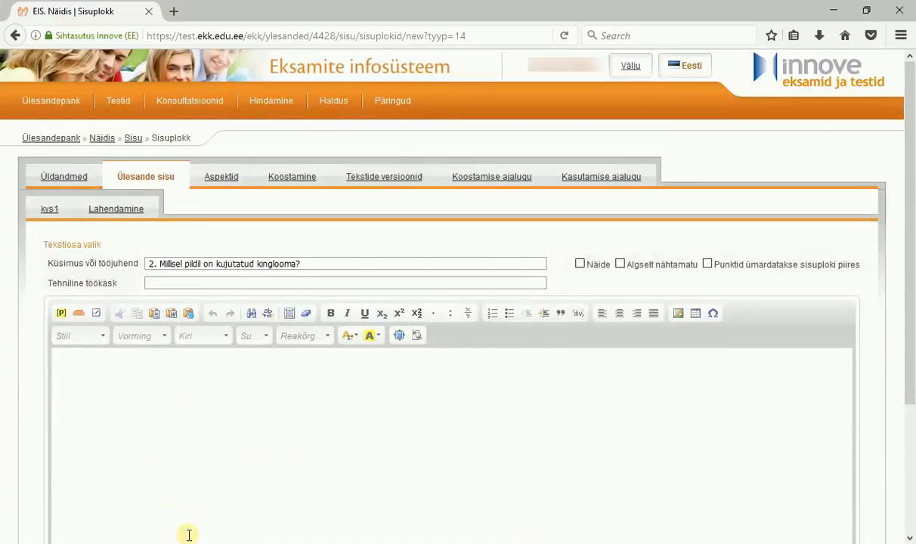
- Copy "Vali õige vastus sobival nupul klõpsates." from the Notepad text into the Tehniline töökäsk field
key("alt+Tab")
left_click(6, 207)
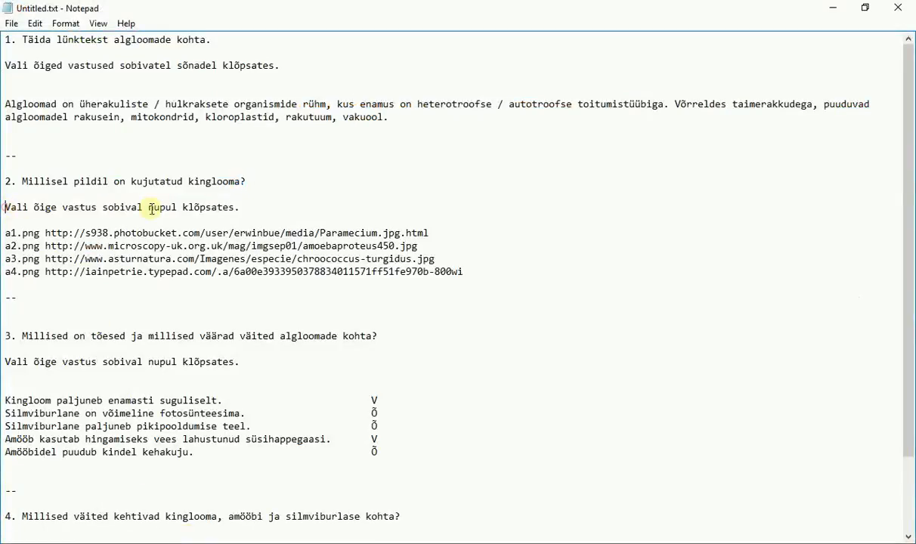
left_click(239, 208, "shift")
key("ctrl+c")
key("alt+Tab")
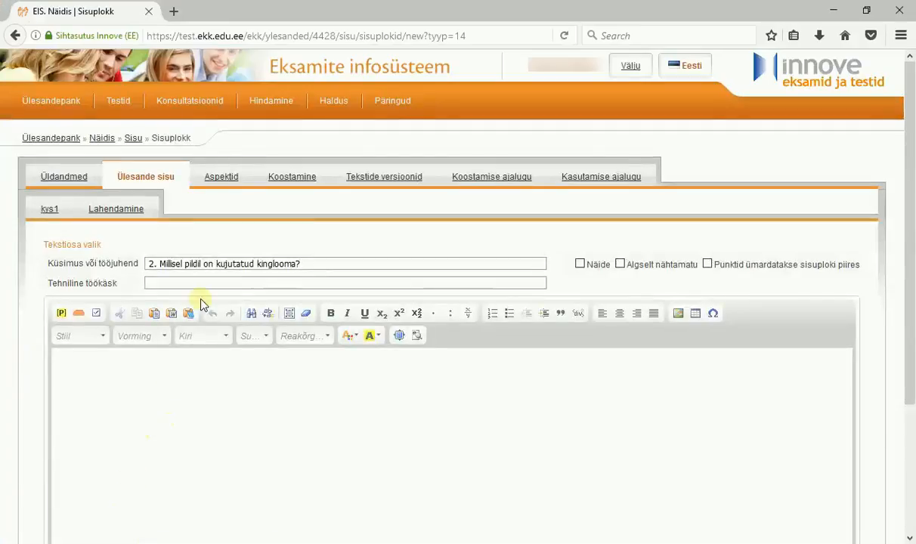
key("ctrl+v")
- Insert a table with 2 rows, 4 columns, border size 0, width 900, cell spacing 3 and cell padding 10 into the block's text
left_click(192, 400)
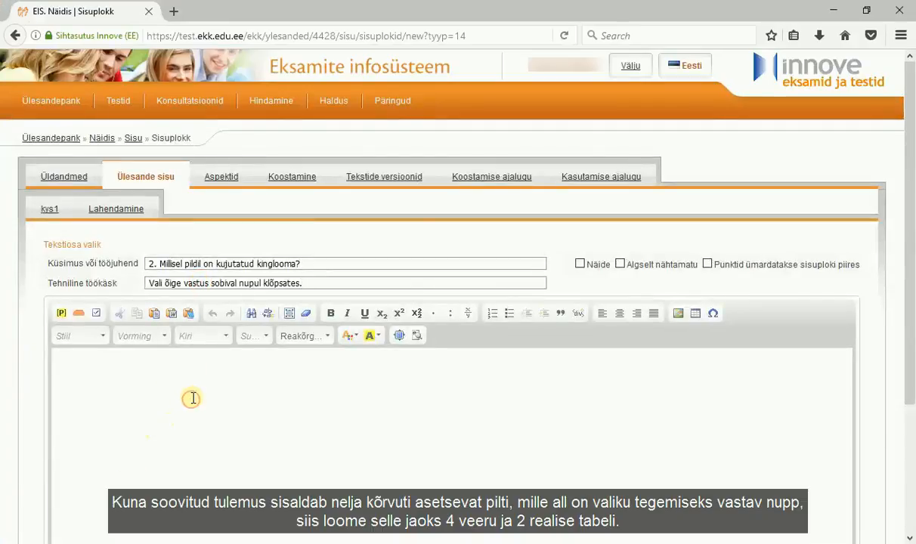
scroll(192, 398, "down", 2)
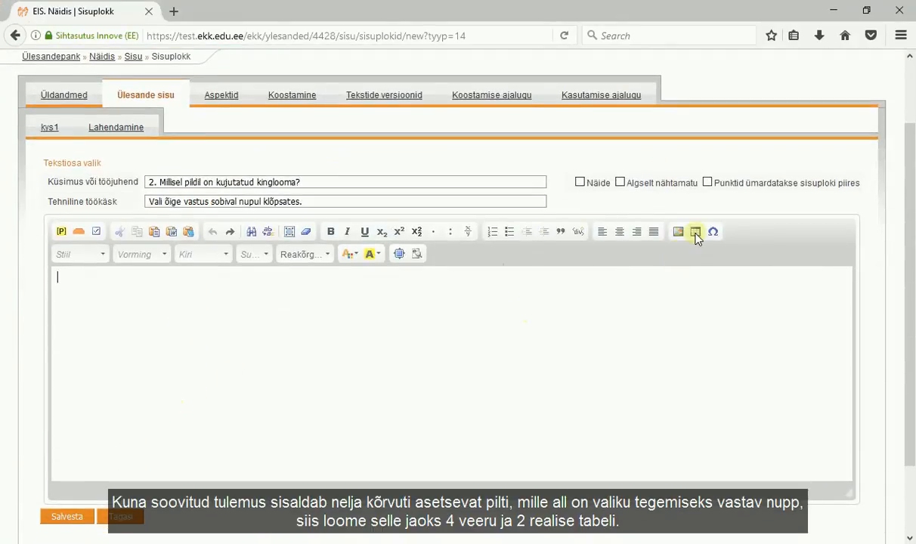
left_click(696, 232)
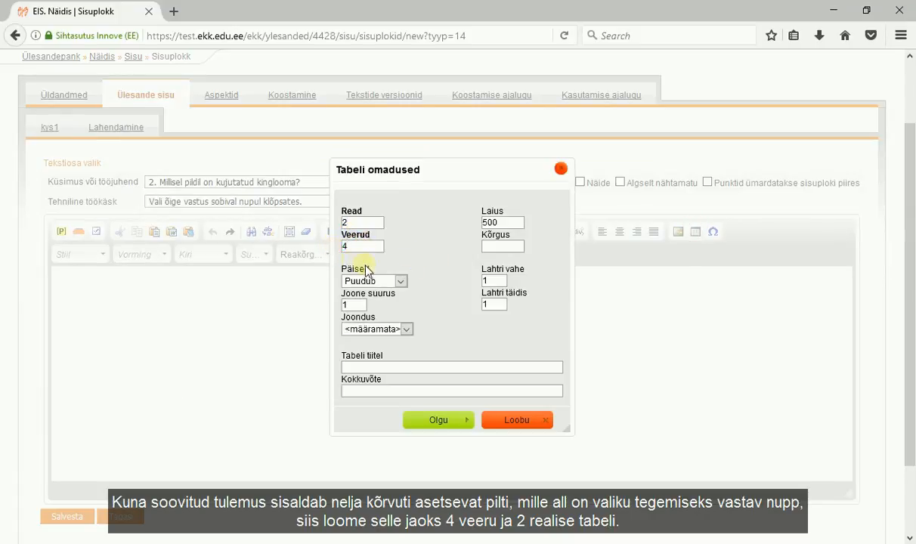
left_click(400, 280)
left_click(401, 280)
double_click(350, 305)
type("0")
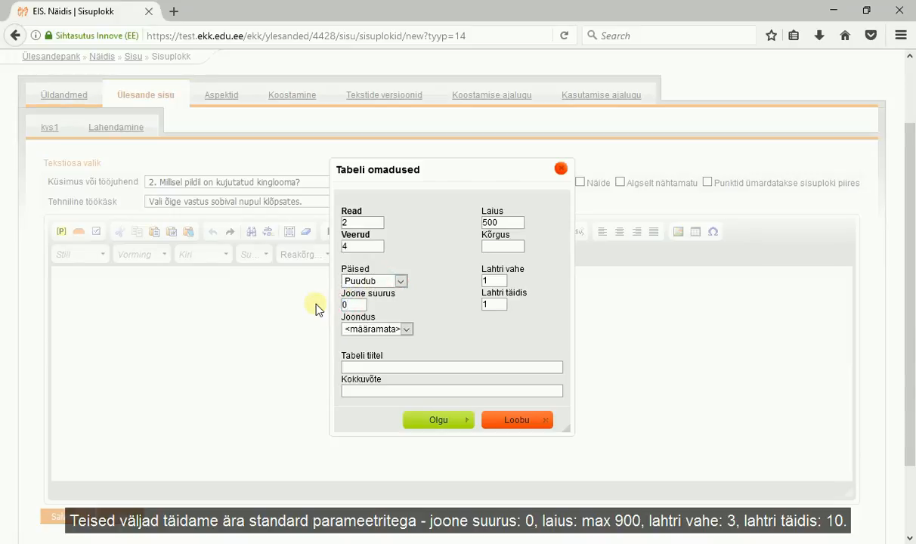
type("900")
type("3")
type("0")
left_click(436, 420)
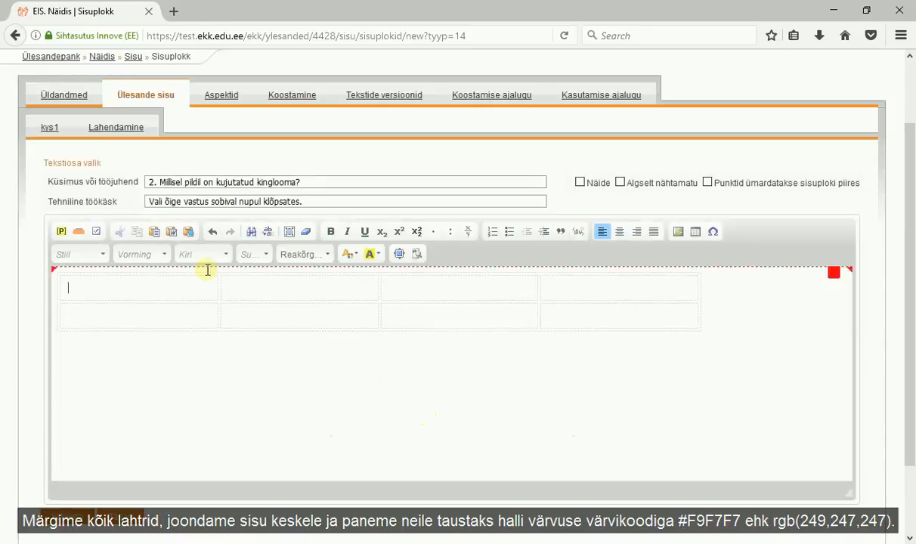
- Set all table cells to horizontal alignment Kesk and background colour #F9F7F7
left_click_drag(156, 287, 556, 317)
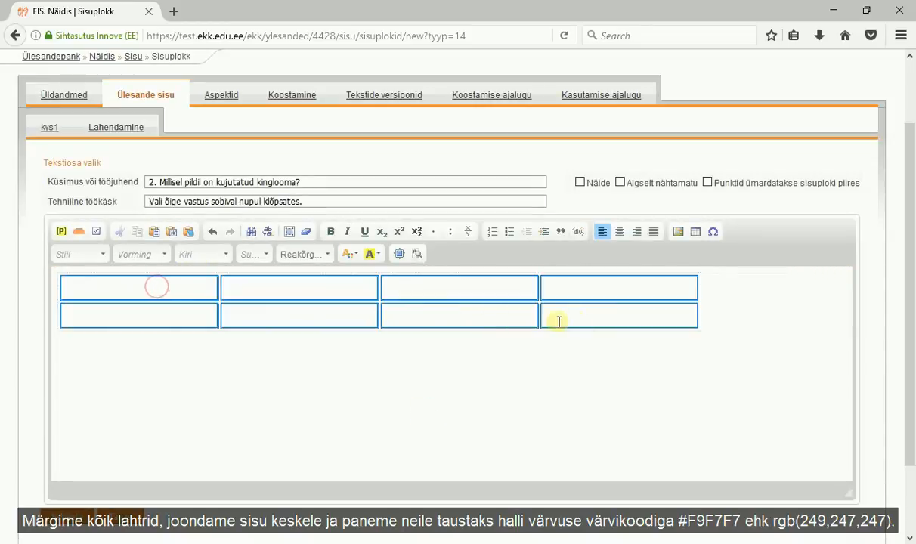
right_click(629, 317)
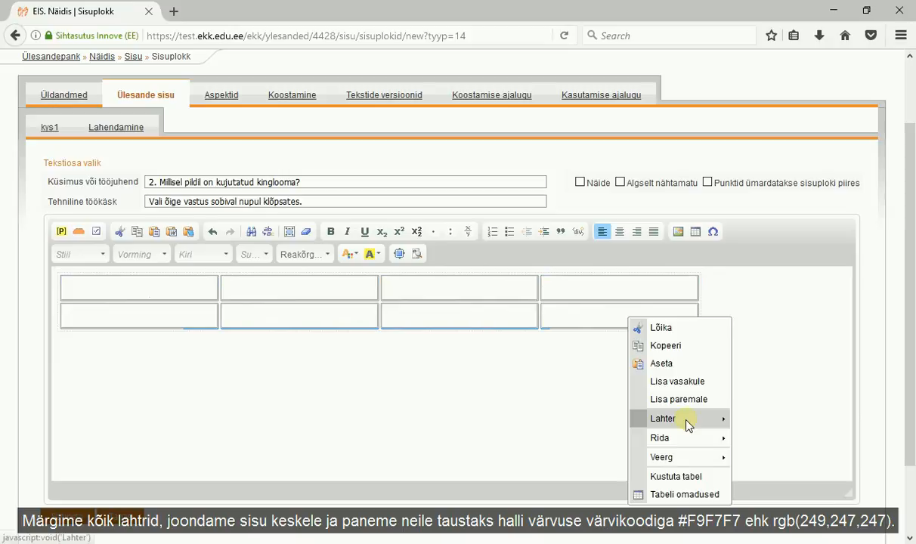
mouse_move(707, 425)
left_click(771, 398)
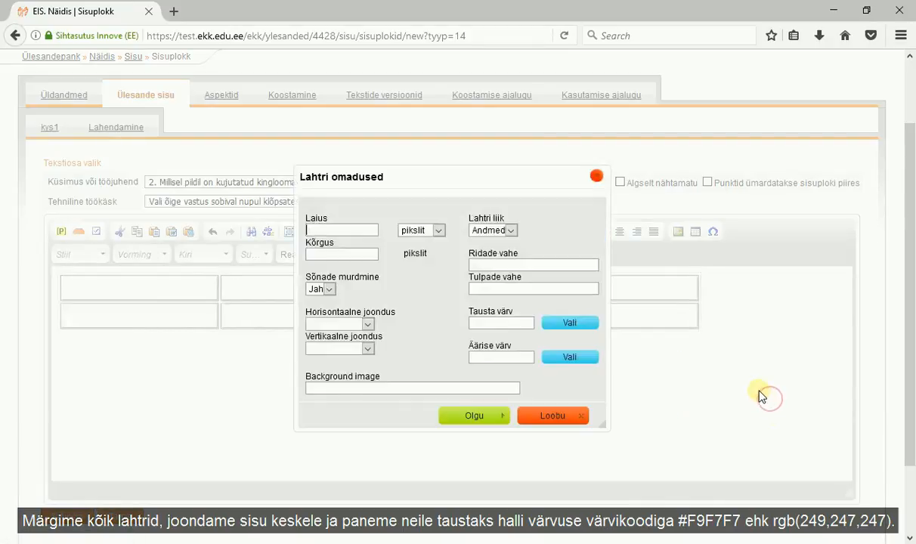
left_click(368, 326)
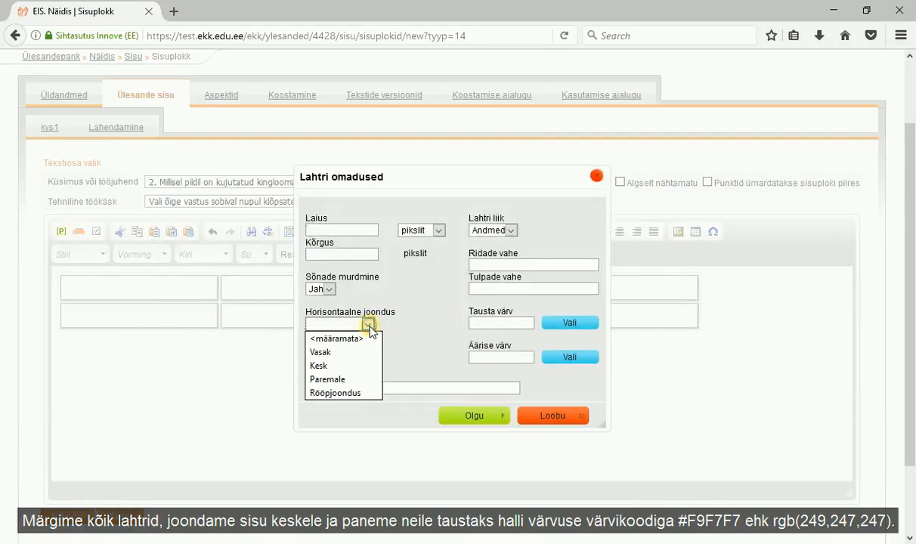
left_click(323, 367)
left_click(496, 323)
type("#F9F7F7")
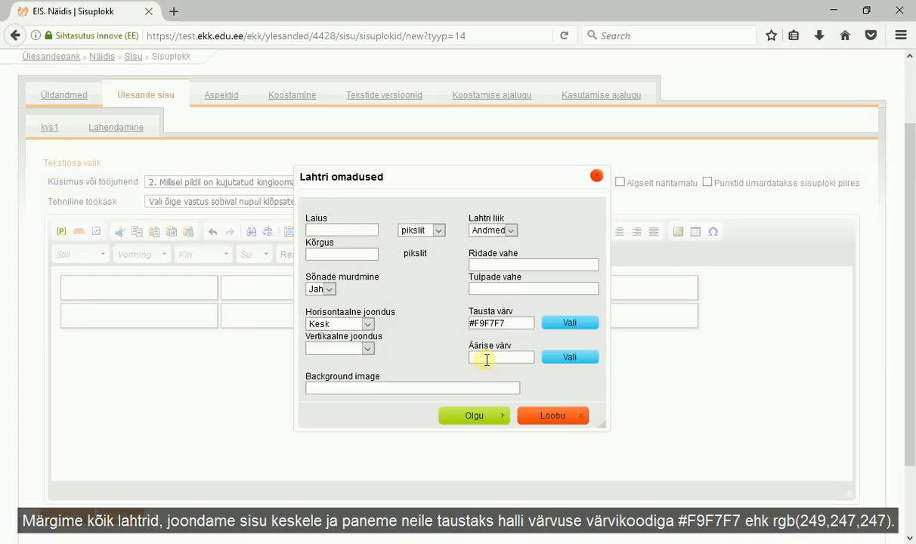
left_click(477, 421)
left_click(489, 318)
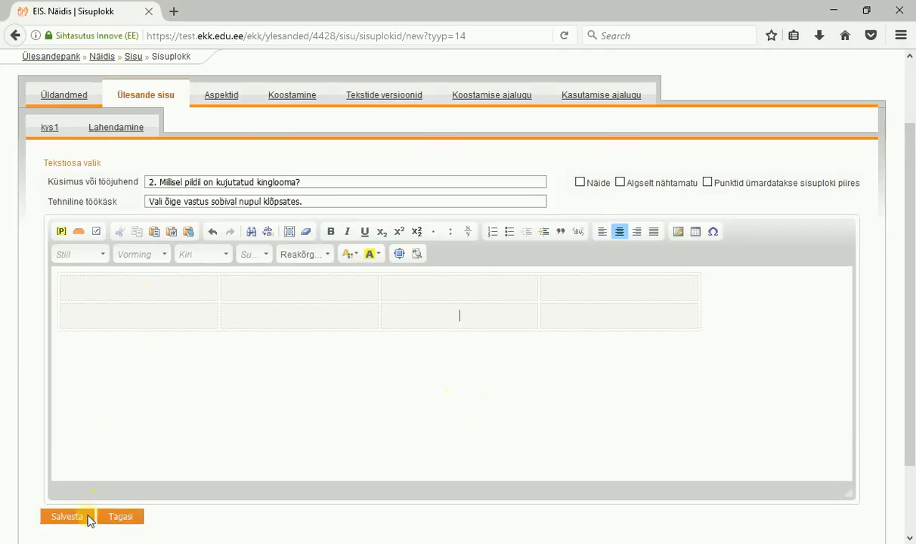
- Save the content block, rename its identifier to kys2 and save again
left_click(66, 518)
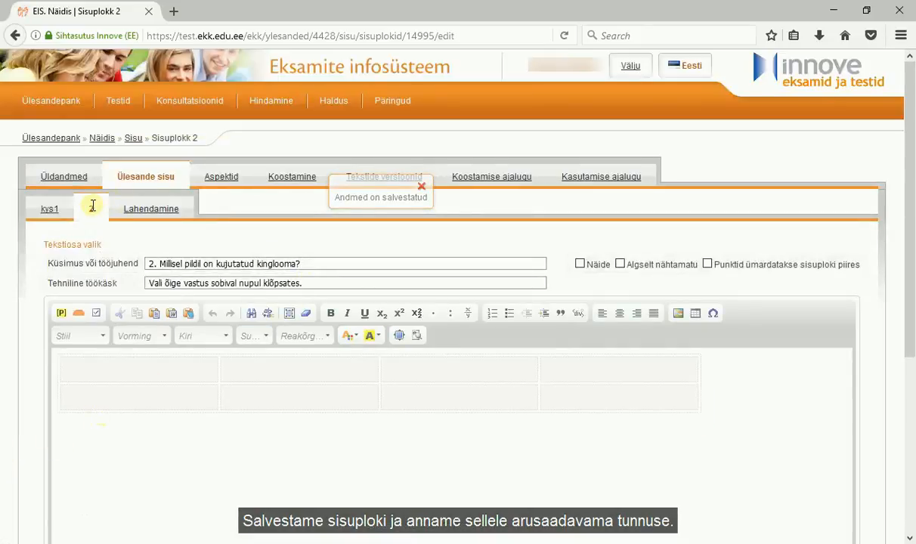
left_click(92, 209)
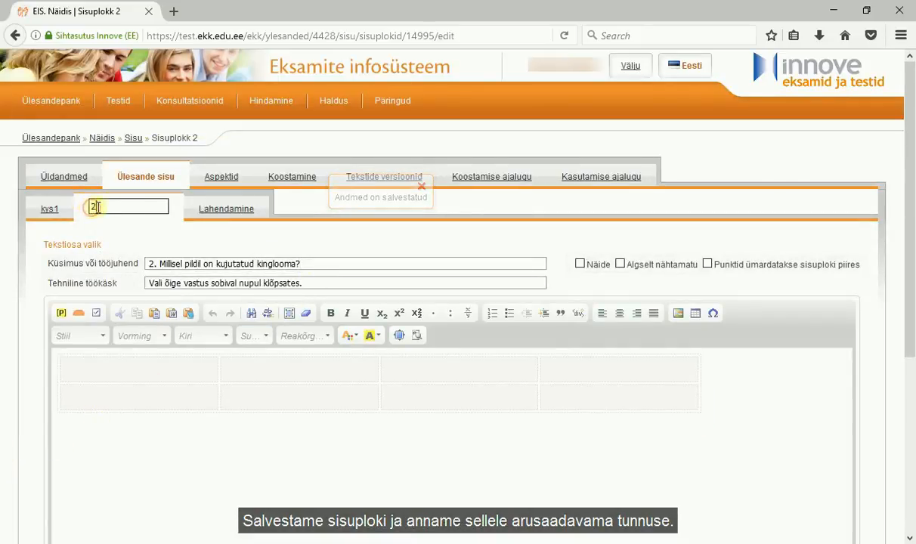
type("kys2")
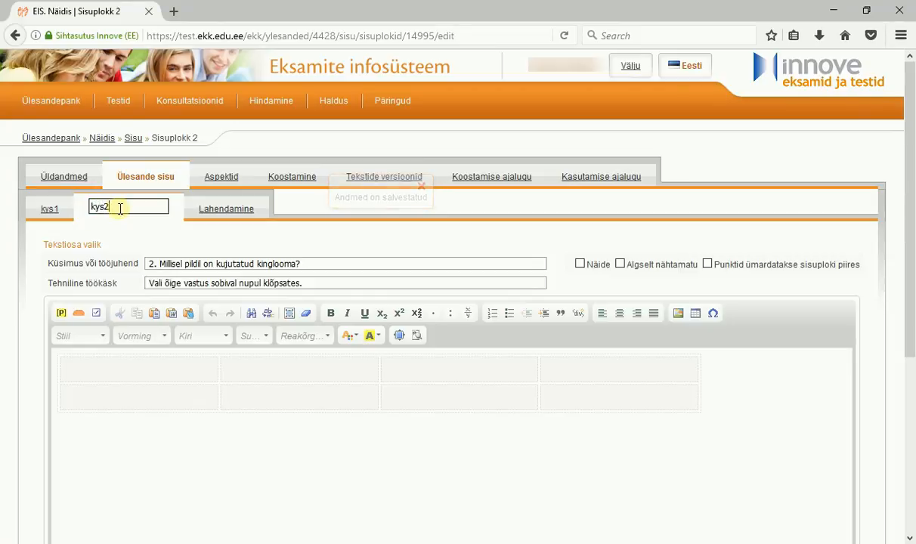
scroll(136, 333, "down", 5)
left_click(79, 431)
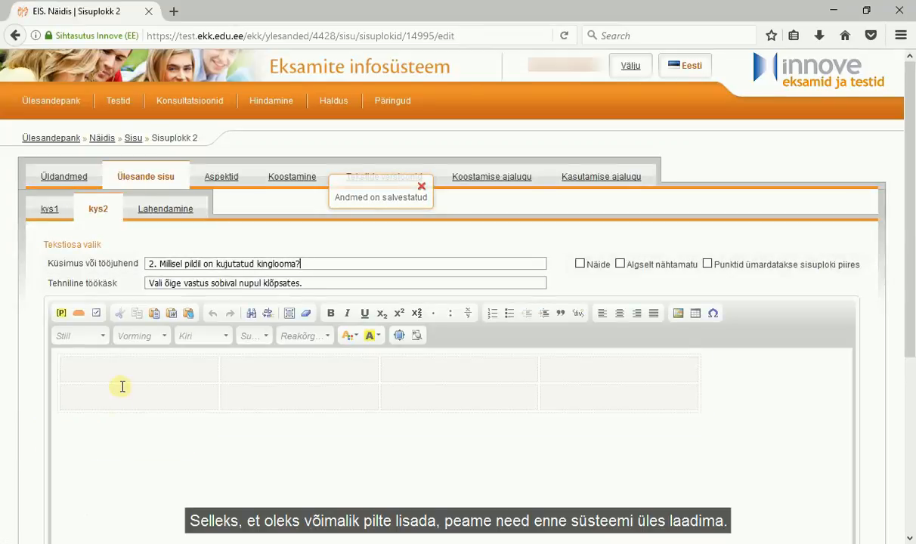
- Add a Pilt content block with a1.png from the yl_EISI folder, turn off Pilt kuvatakse and save it
left_click(159, 186)
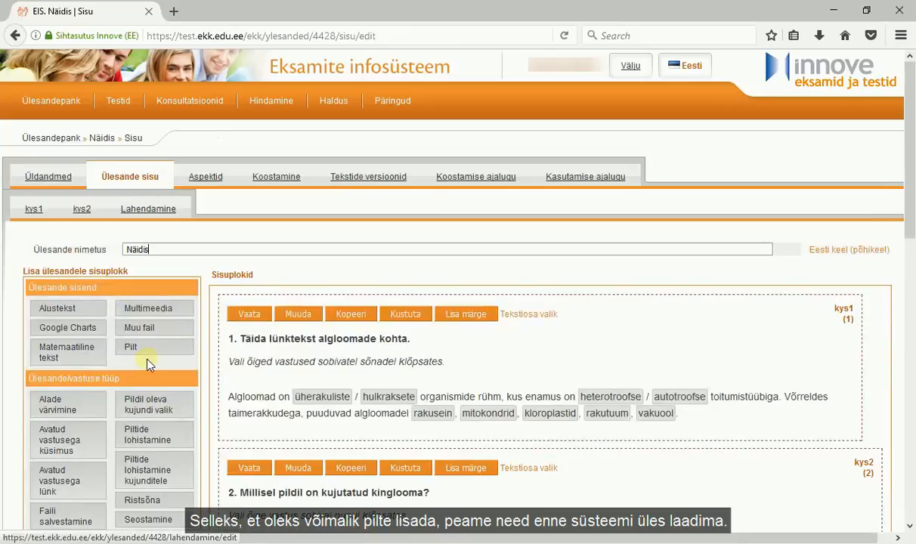
left_click(131, 350)
left_click(163, 308)
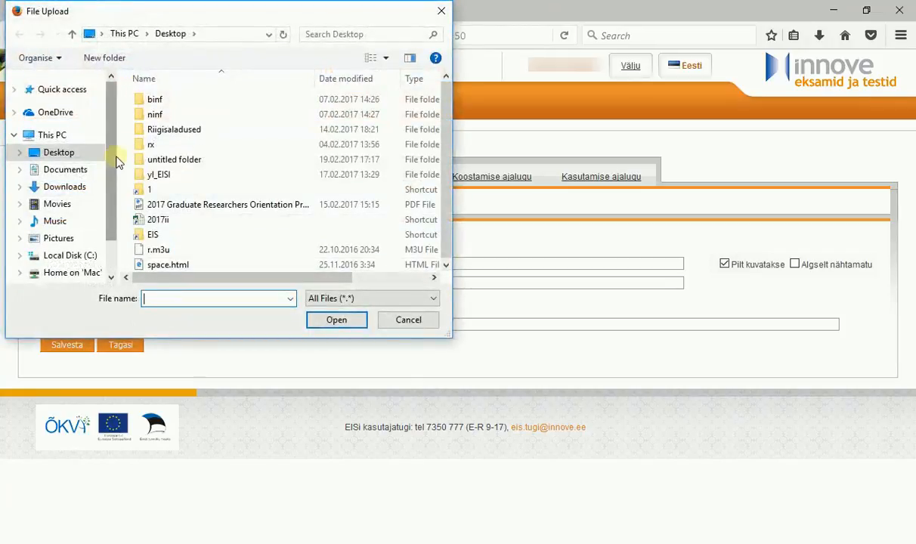
double_click(159, 174)
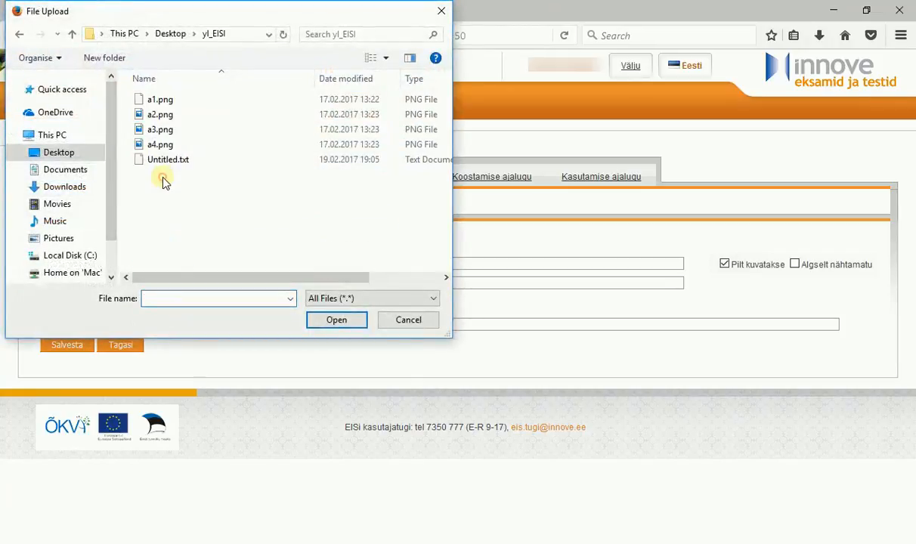
double_click(159, 104)
left_click(723, 265)
left_click(79, 345)
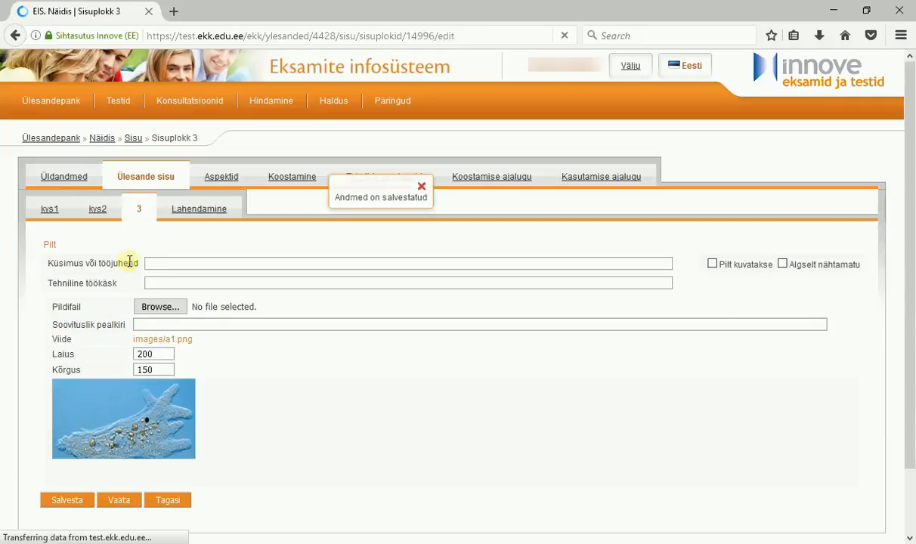
- Add another Pilt content block with a2.png, turn off Pilt kuvatakse and save it
left_click(151, 178)
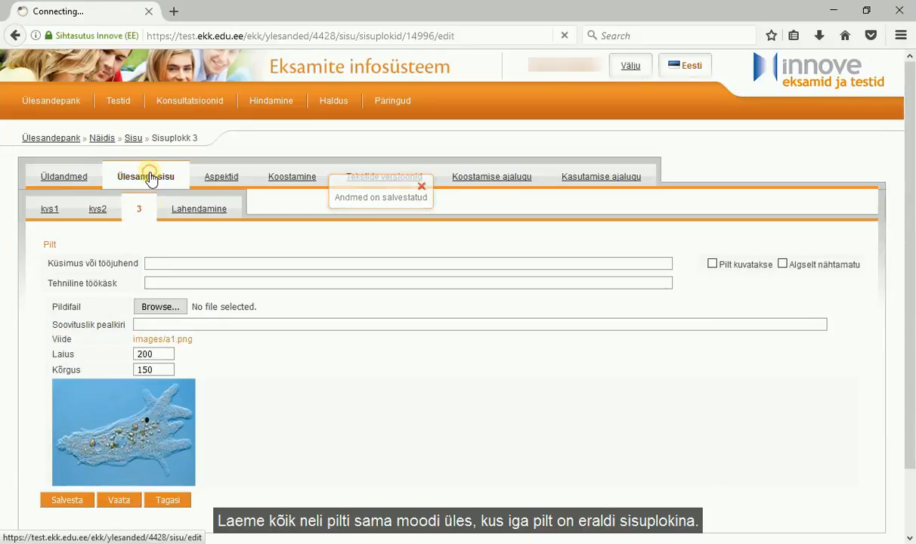
left_click(141, 350)
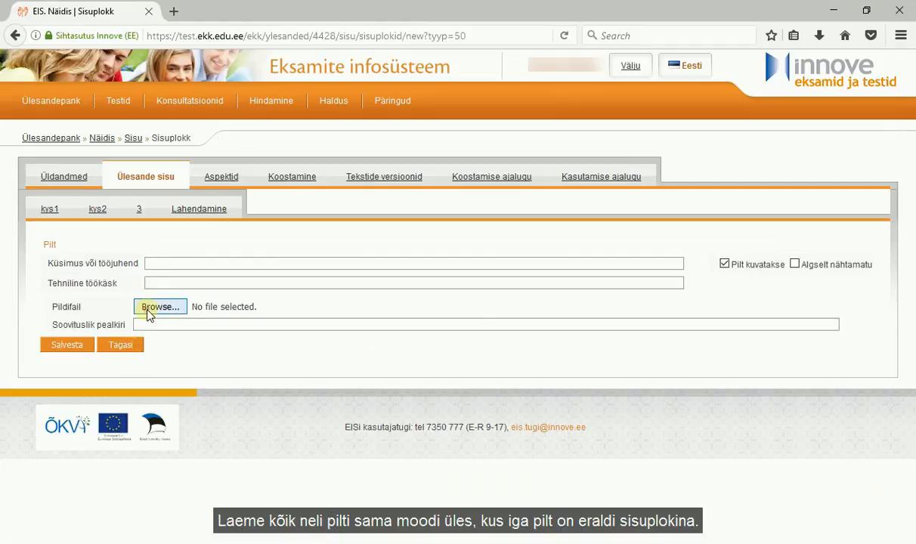
left_click(148, 308)
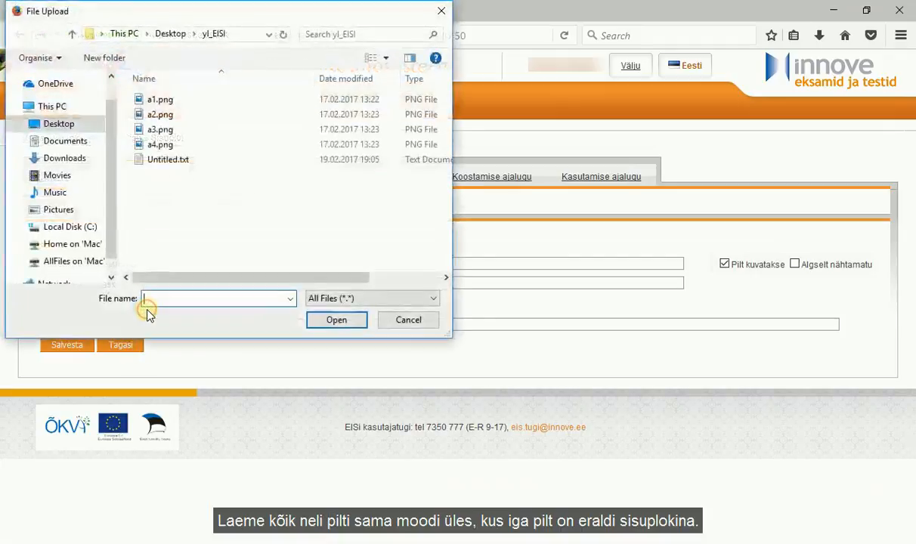
double_click(151, 115)
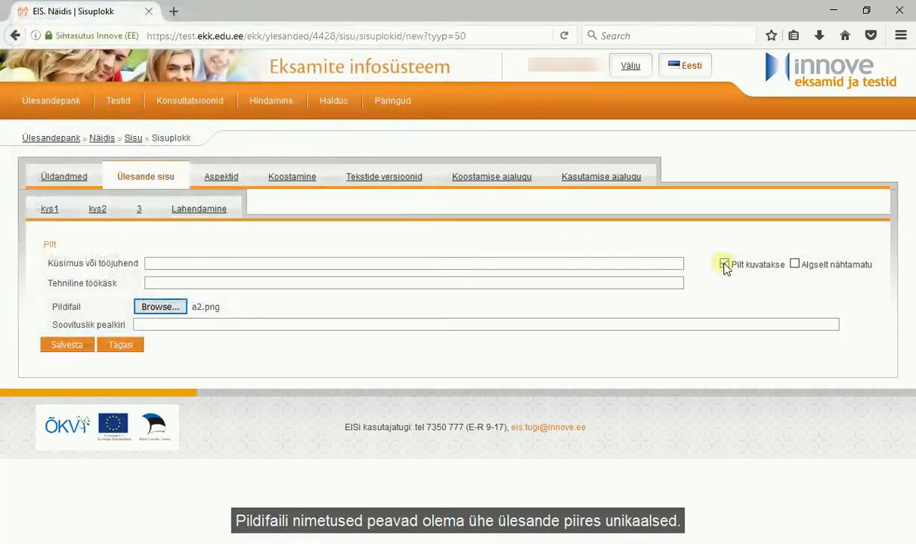
left_click(725, 265)
left_click(75, 345)
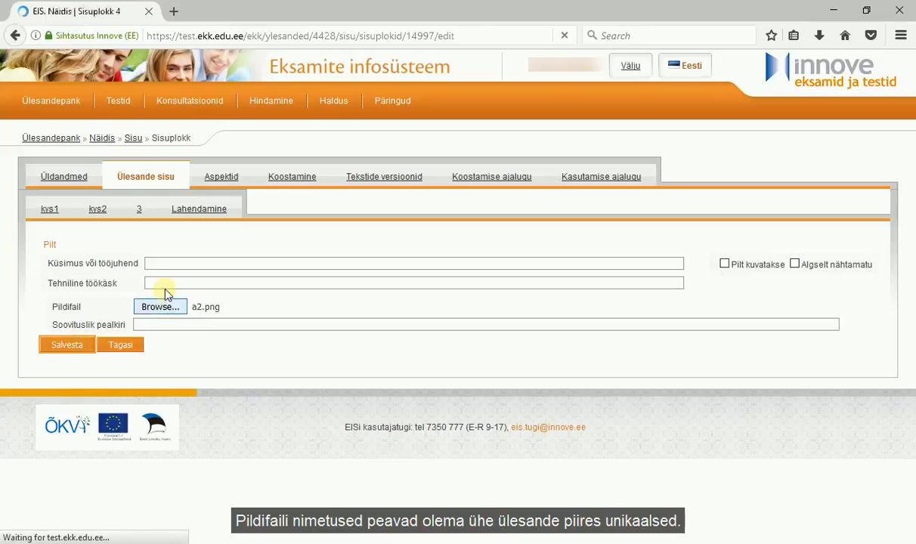
- Add a third Pilt content block with a3.png, turn off Pilt kuvatakse and save it
left_click(145, 180)
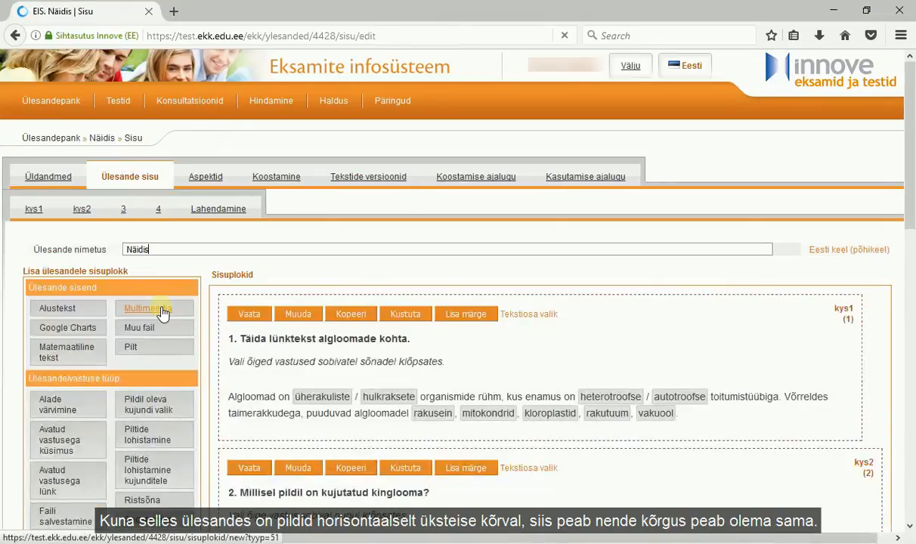
left_click(132, 347)
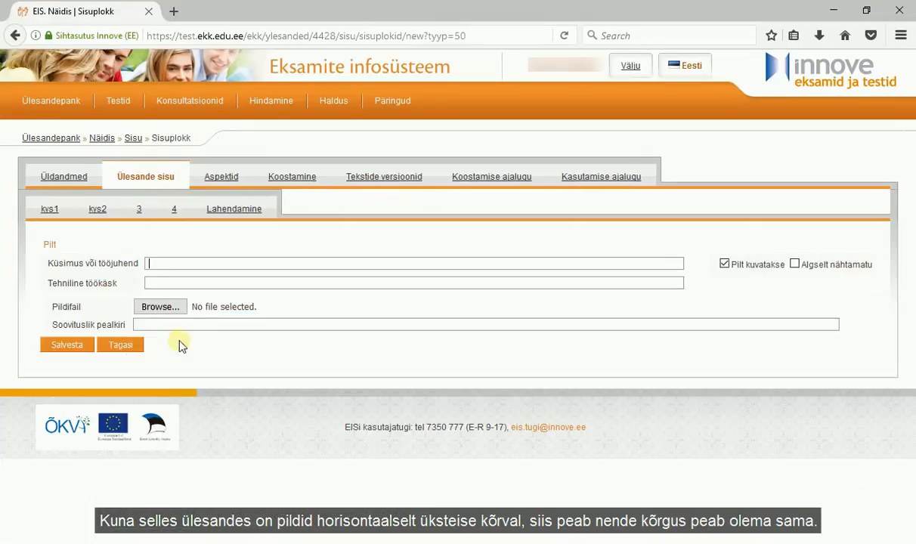
left_click(172, 309)
double_click(173, 129)
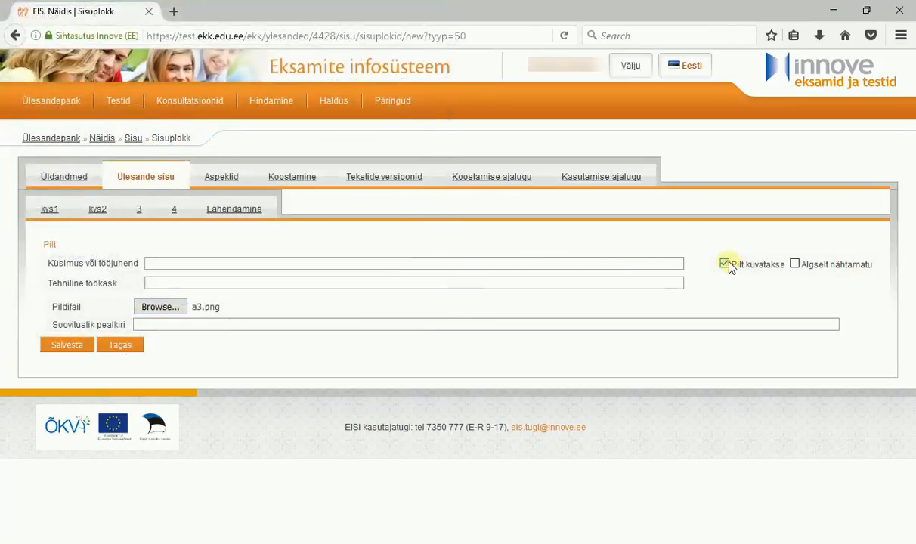
left_click(726, 264)
left_click(75, 349)
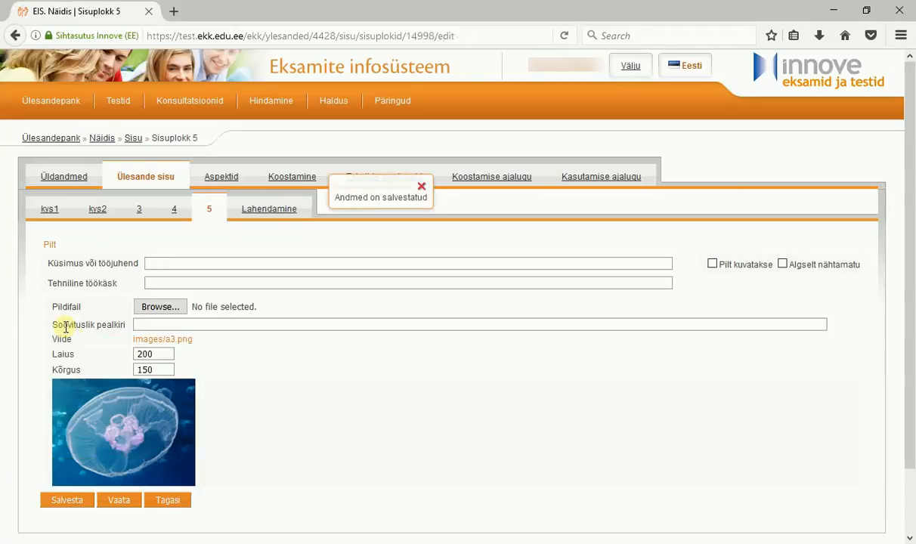
- Add a fourth Pilt content block with a4.png from the yl_EISI folder, turn off Pilt kuvatakse and save it
left_click(136, 178)
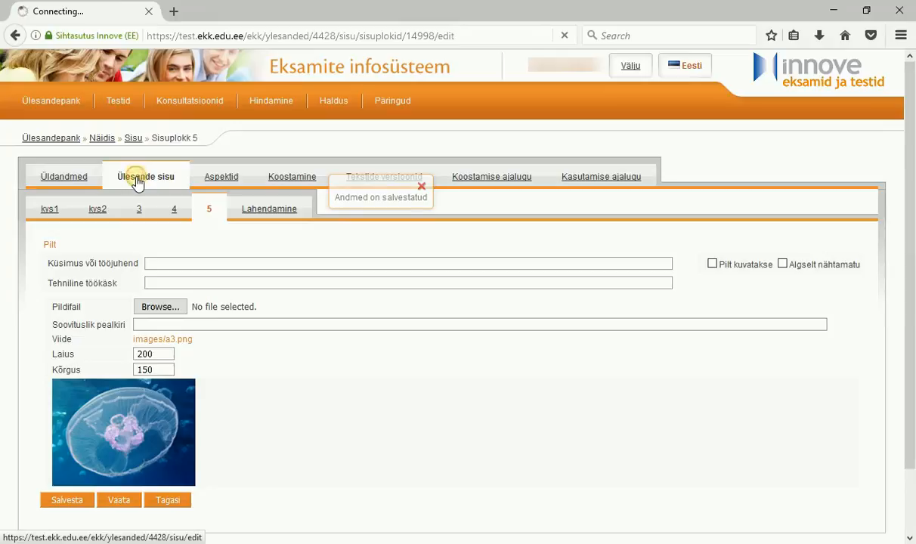
left_click(130, 347)
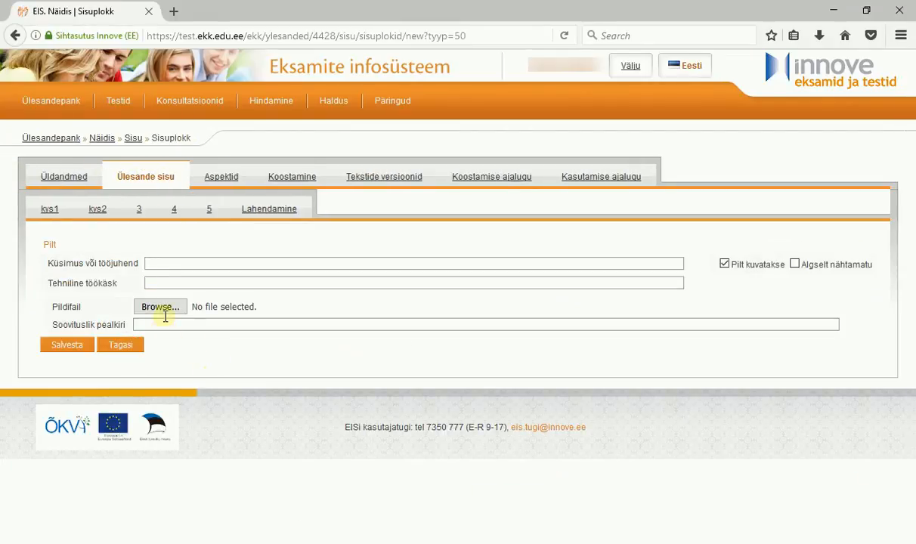
left_click(164, 310)
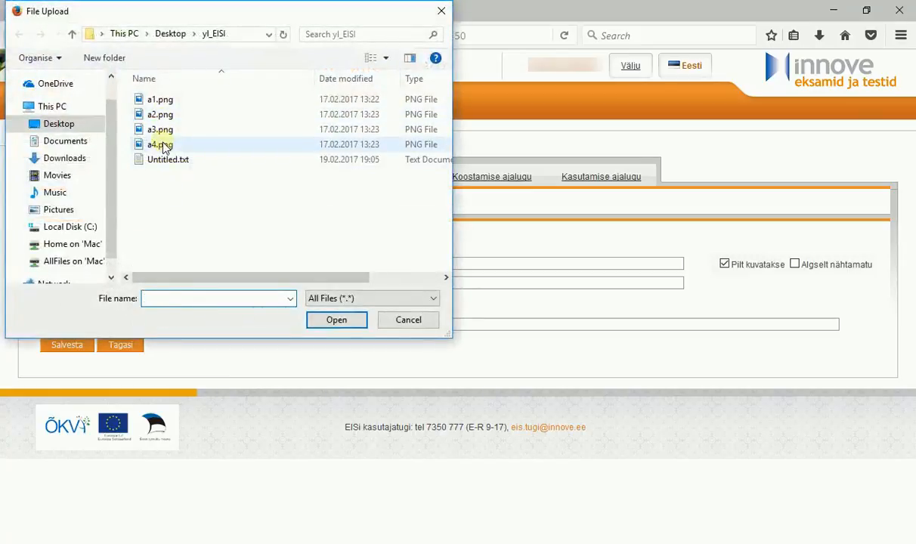
double_click(164, 146)
left_click(756, 263)
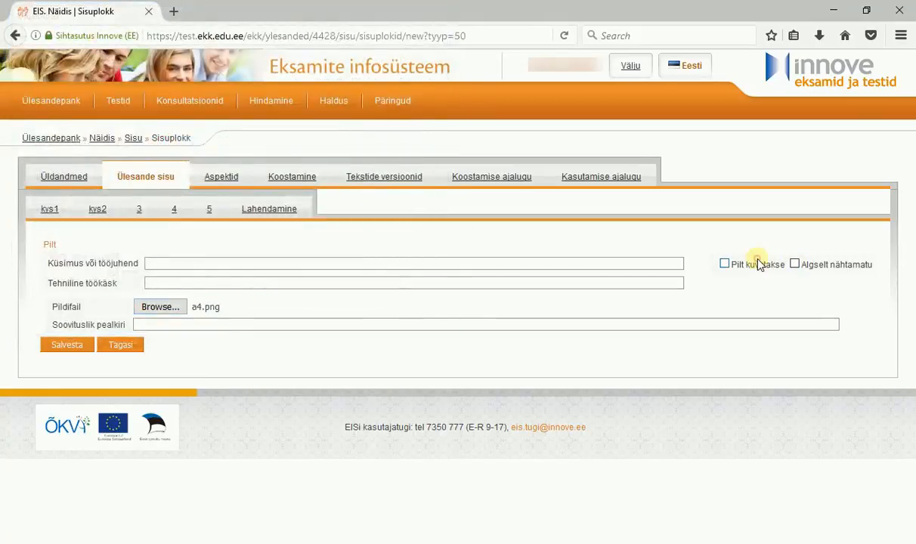
left_click(79, 349)
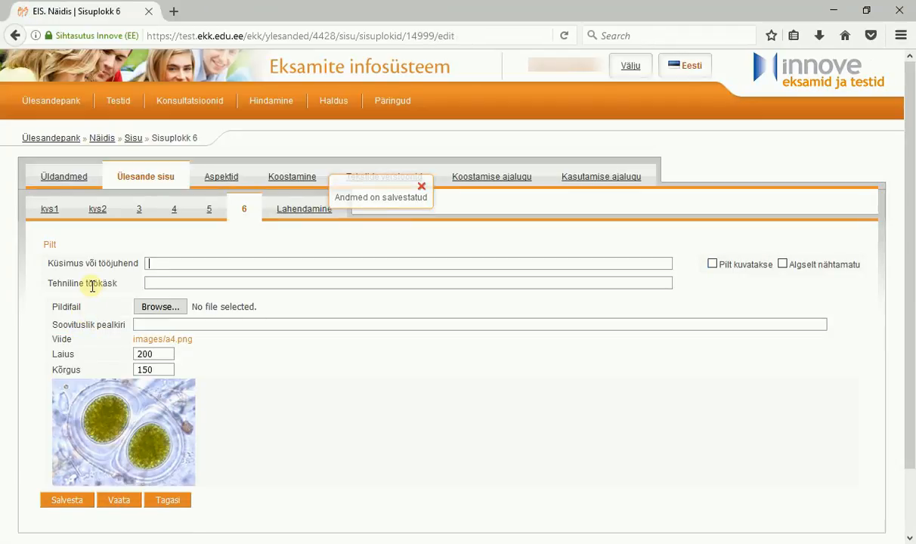
- Open content block 3 and copy its picture's Viide, images/a1.png
left_click(175, 209)
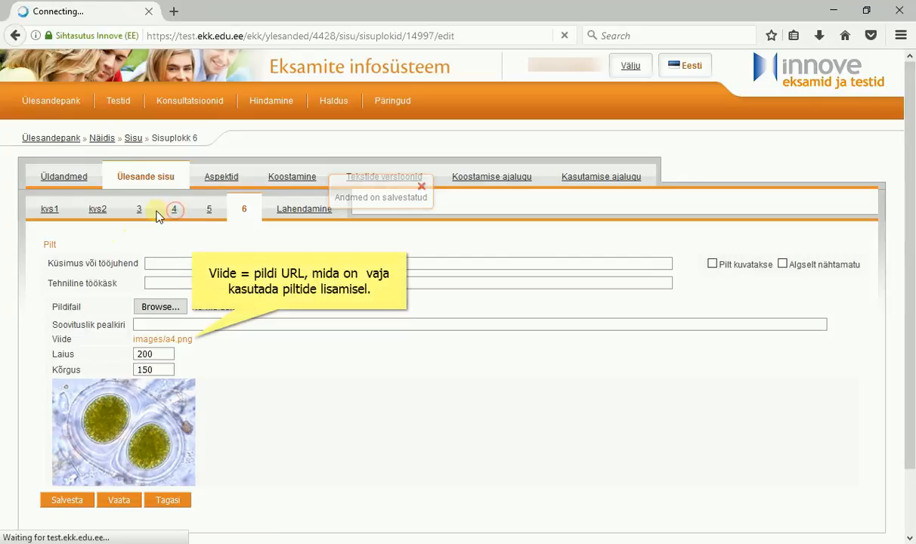
left_click(140, 211)
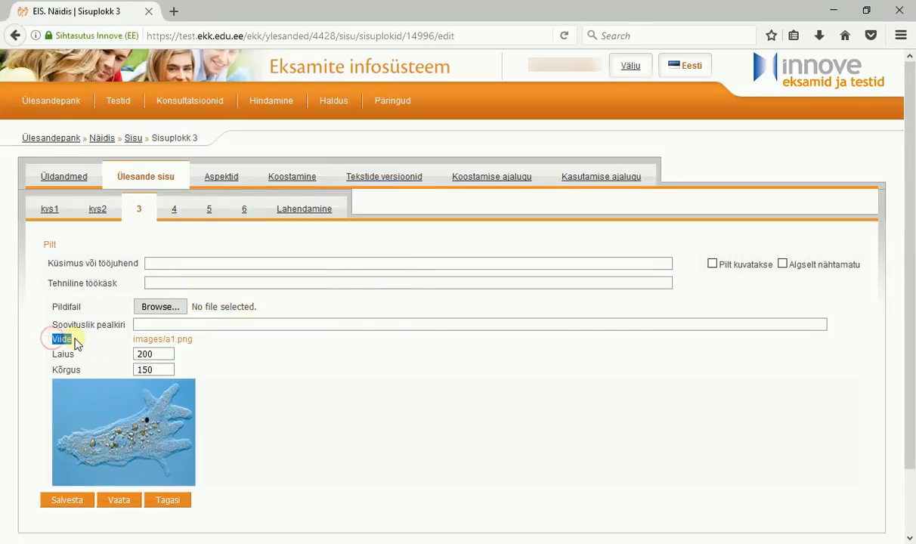
left_click_drag(196, 344, 137, 344)
key("ctrl+c")
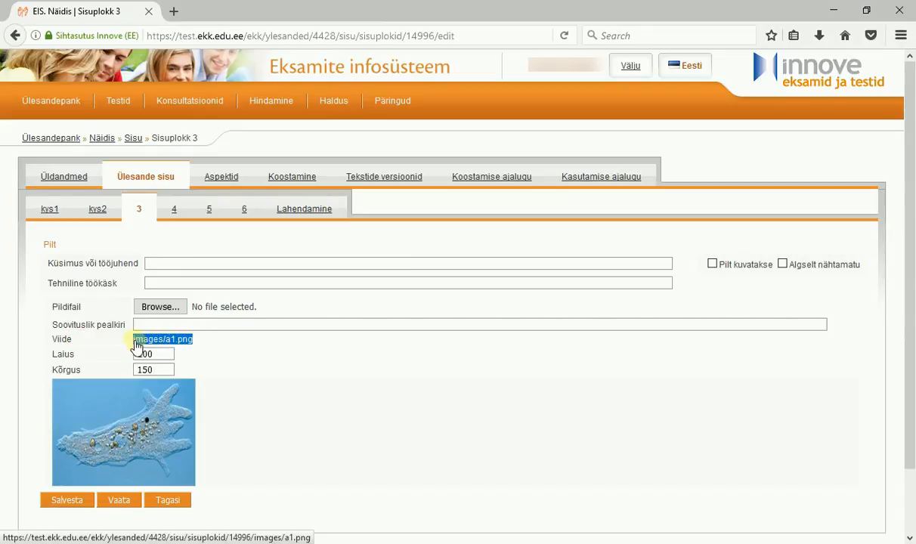
left_click(206, 341)
- In block kys2, start inserting a picture in the table's first upper cell with the copied URL images/a1.png
left_click(98, 209)
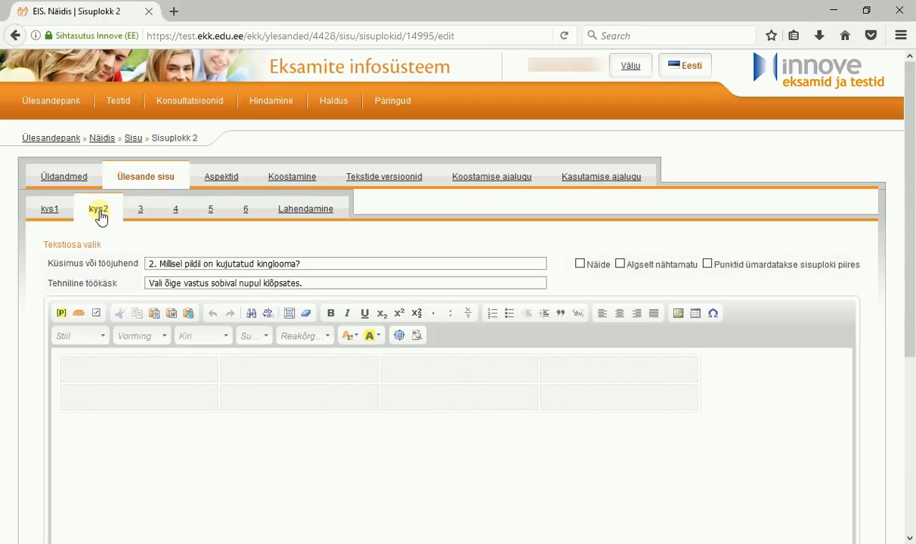
left_click(146, 371)
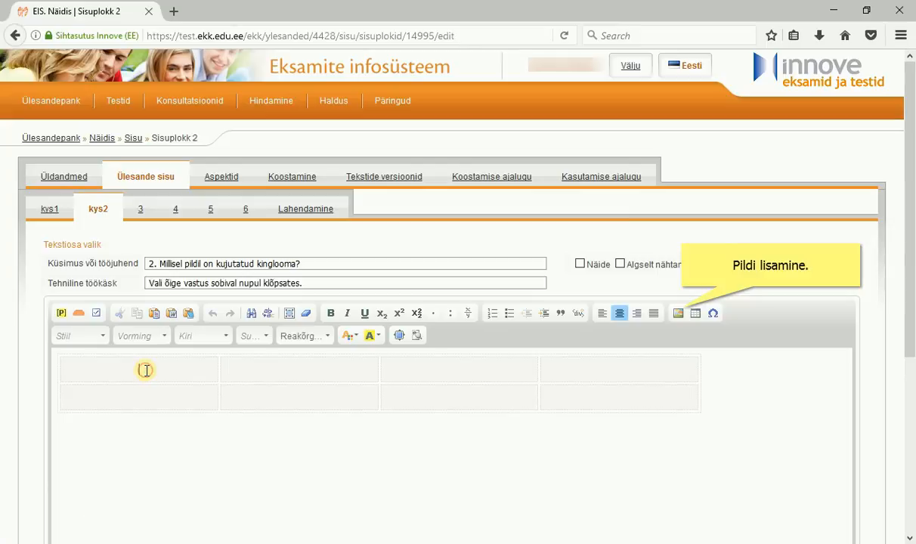
left_click(678, 316)
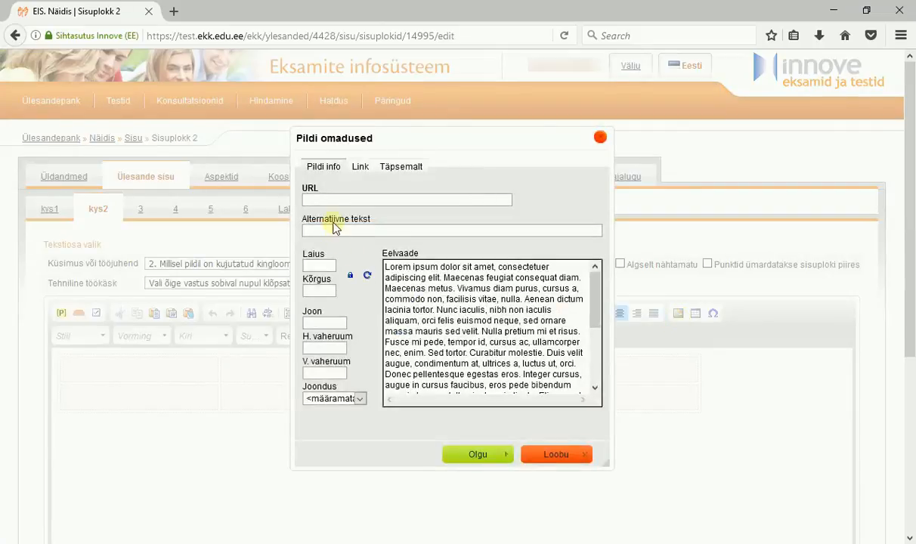
right_click(329, 200)
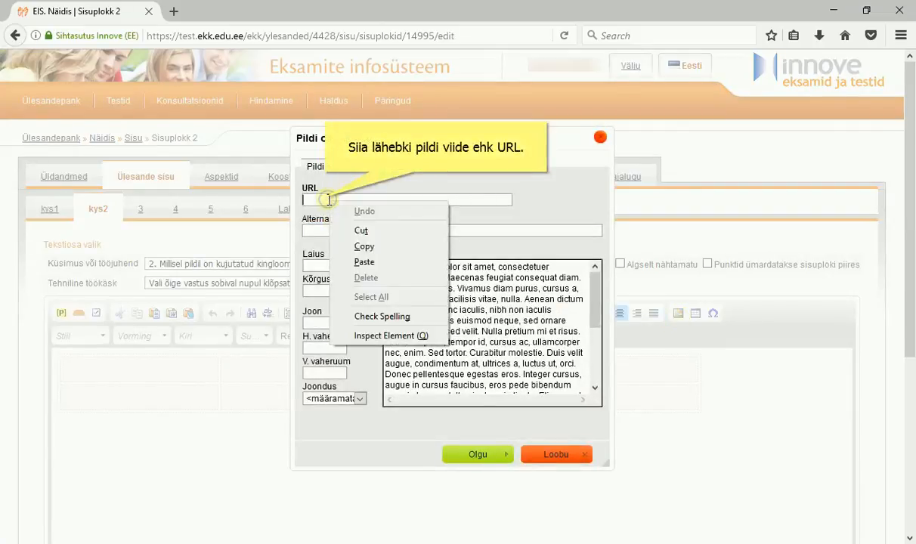
left_click(375, 263)
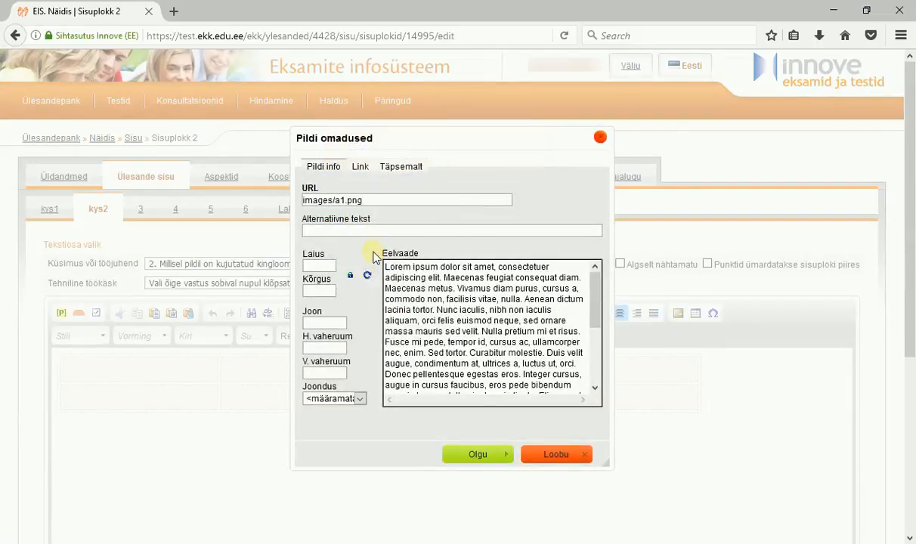
left_click(376, 232)
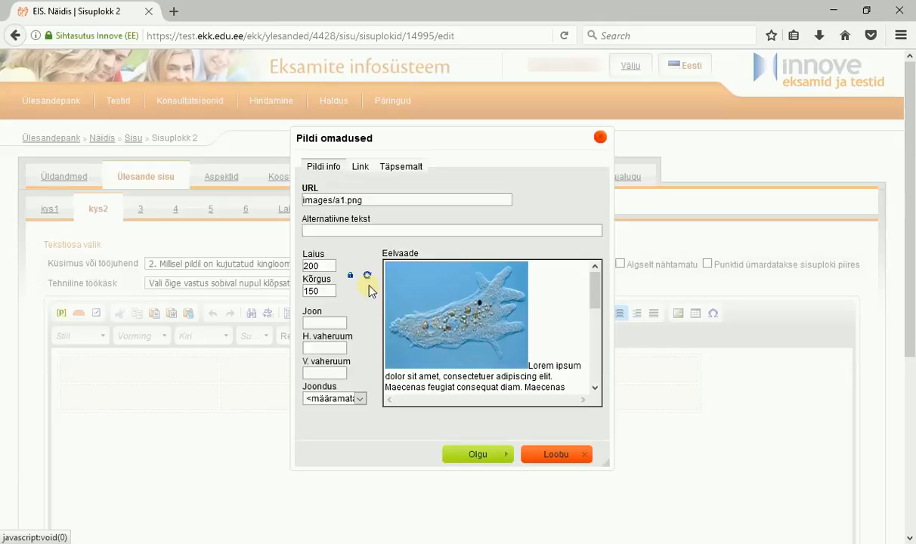
- Set the picture's Soovituslik pealkiri to "Allikas:" plus the a1.png source link copied from Untitled.txt in Notepad, and confirm the insertion
left_click(398, 168)
left_click(492, 263)
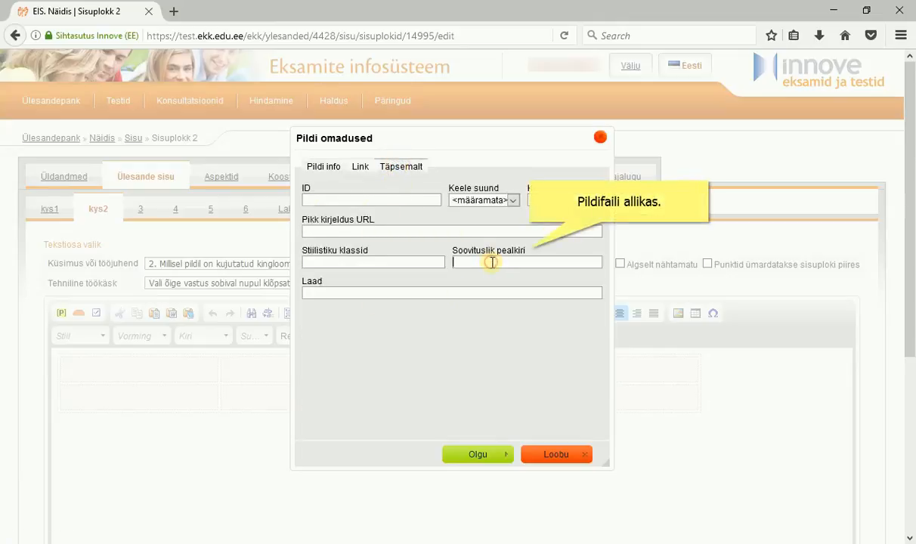
left_click(192, 534)
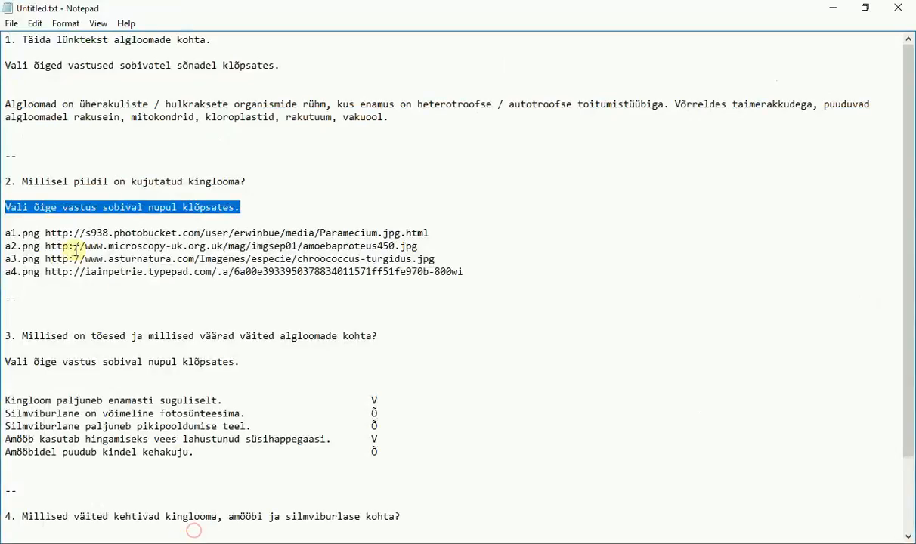
left_click(45, 233)
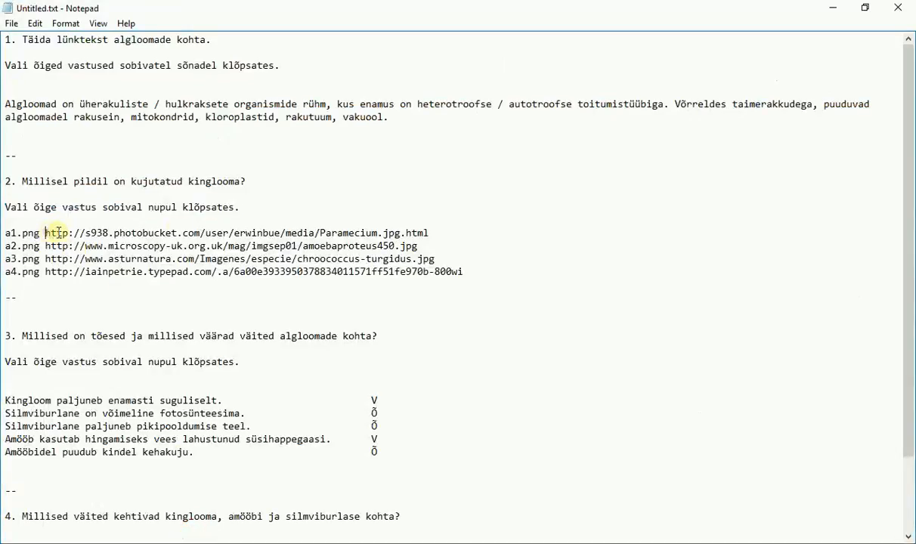
left_click(431, 233, "shift")
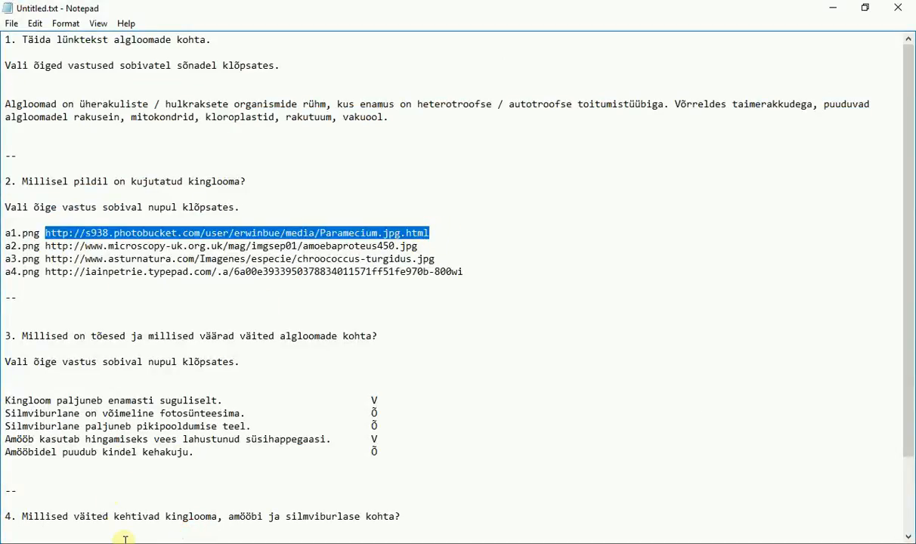
key("alt+Tab")
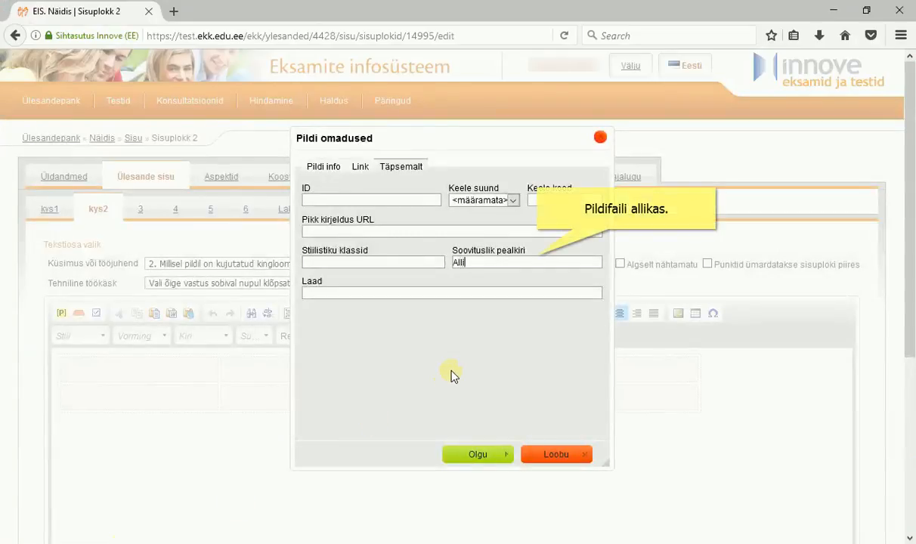
key("ctrl+v")
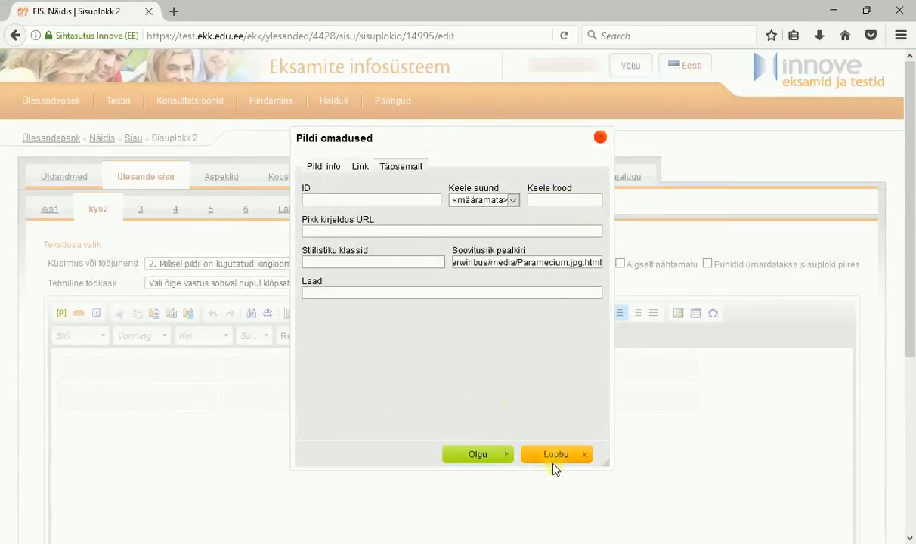
left_click(474, 455)
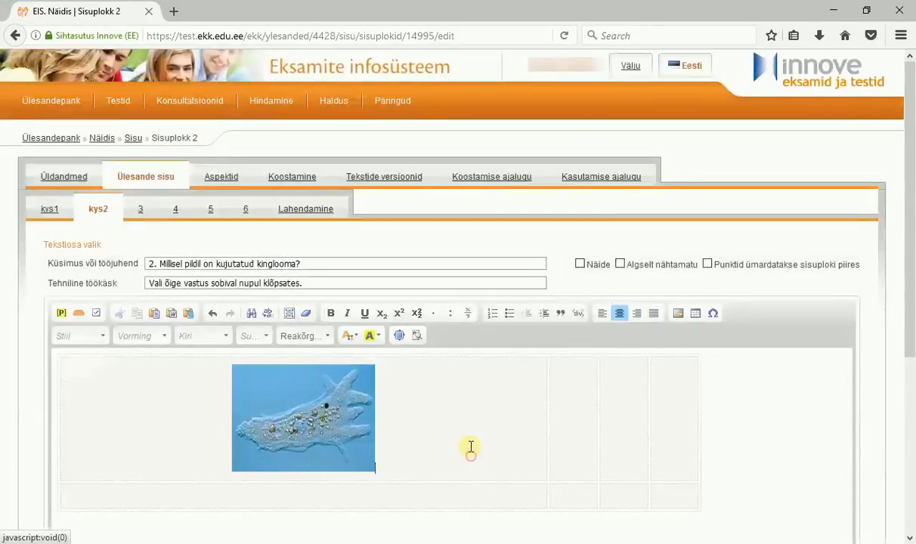
- Start inserting a picture with URL images/a2.png in the second cell of the table's upper row
left_click(567, 397)
left_click(678, 314)
type("images/a2.png")
key("Tab")
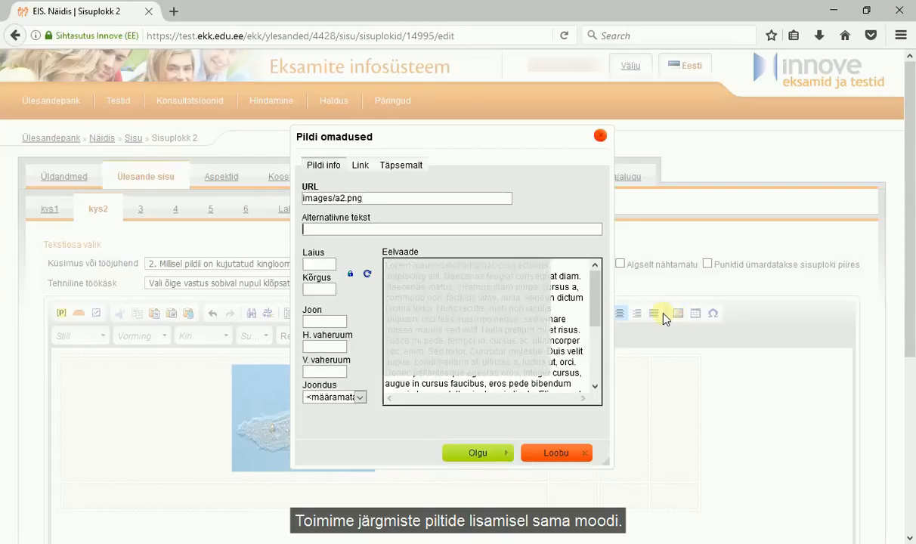
- Give the a2.png picture the Soovituslik pealkiri "Allikas:" plus its source link from Untitled.txt in Notepad, and confirm the insertion
key("alt+Tab")
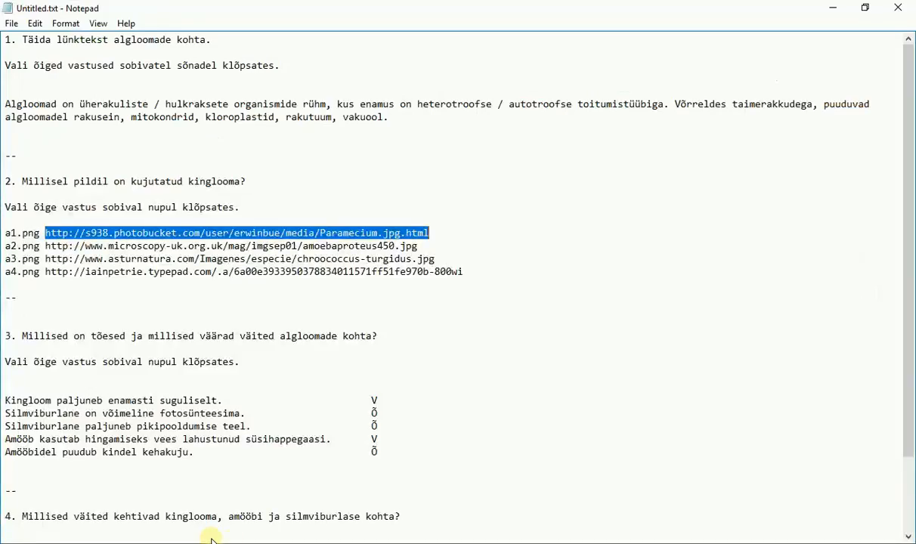
left_click_drag(46, 247, 419, 248)
key("alt+Tab")
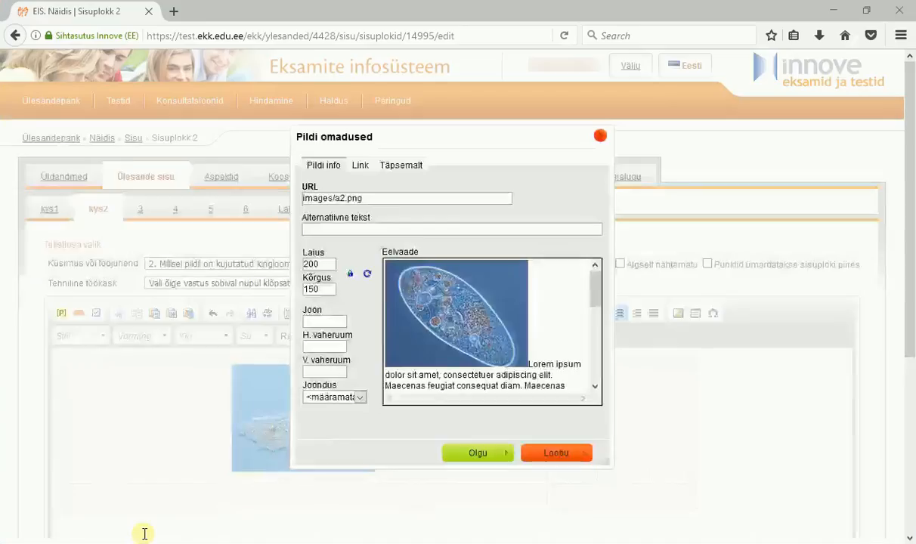
left_click(409, 168)
left_click(528, 262)
type("All")
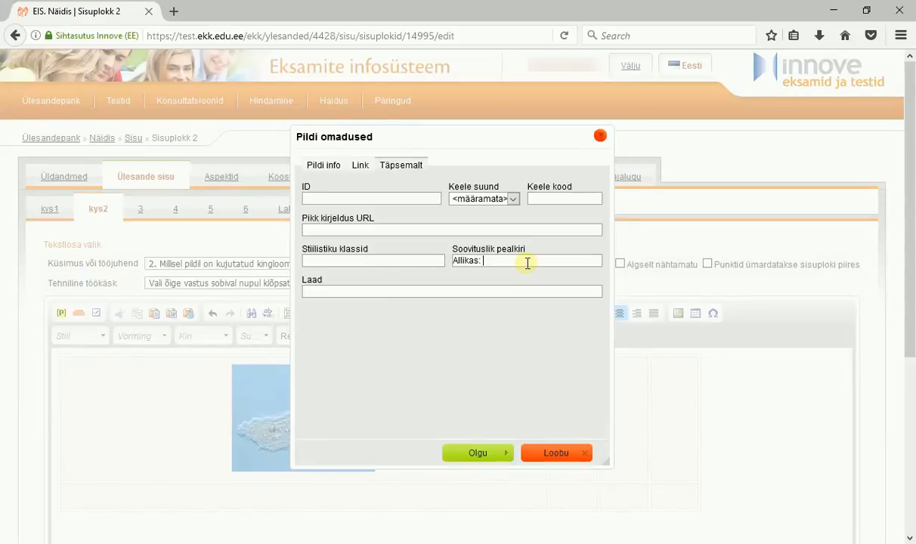
type("ikas:")
key("ctrl+v")
left_click(478, 454)
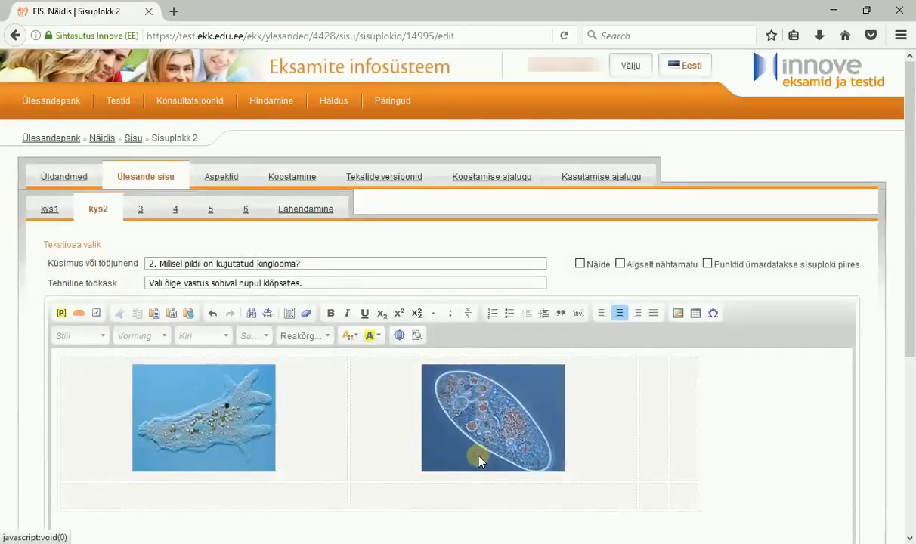
- Start inserting a picture with URL images/a3.png in the third cell of the table's upper row
left_click(679, 313)
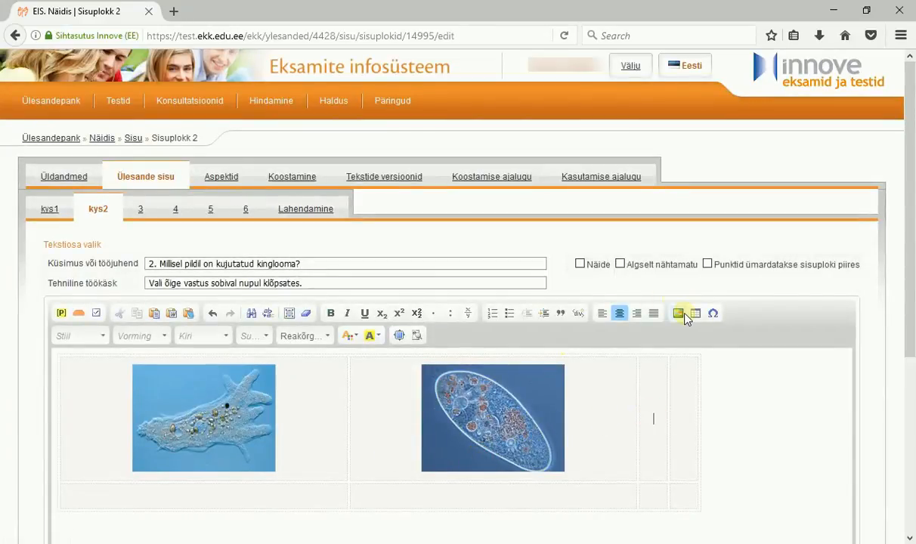
type("images")
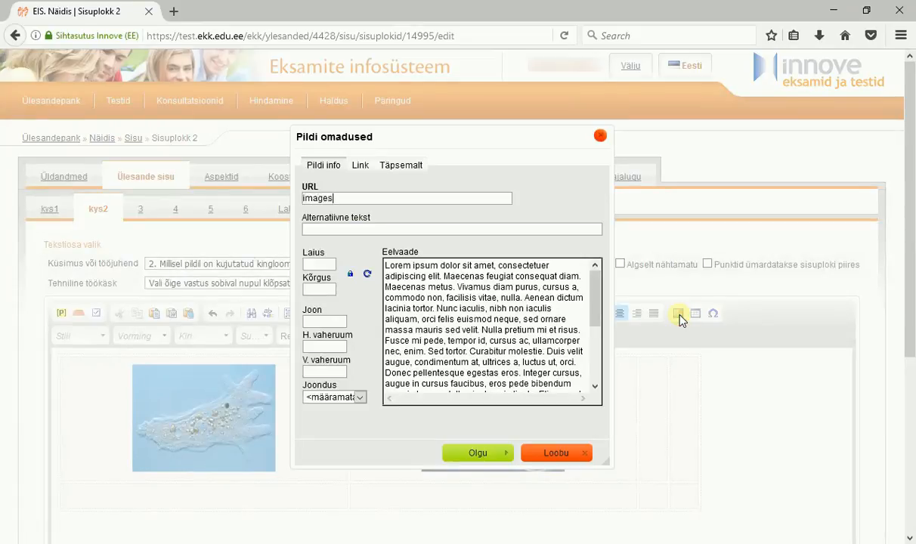
type("/a3.png")
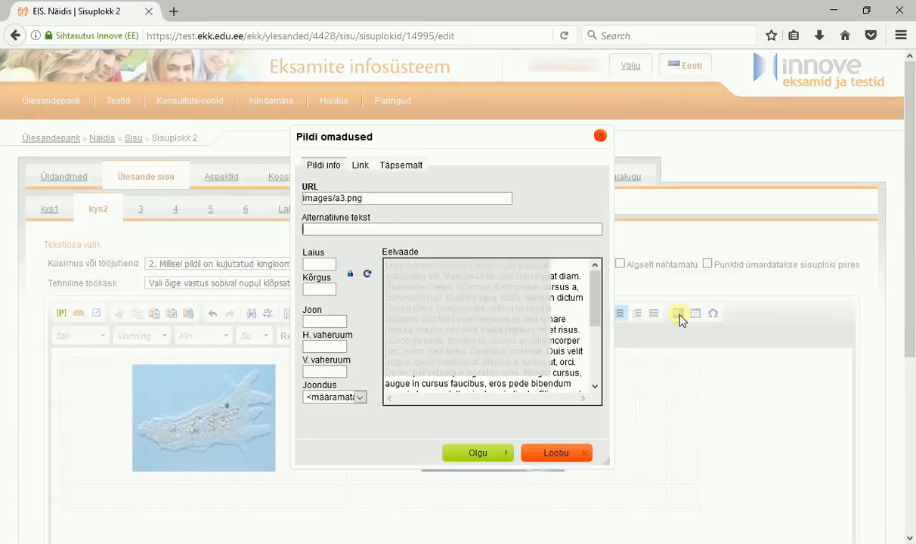
- Set the a3.png picture's Soovituslik pealkiri to "Allikas:" plus its source link copied from Untitled.txt in Notepad, and confirm the insertion
left_click(192, 532)
left_click_drag(45, 258, 437, 259)
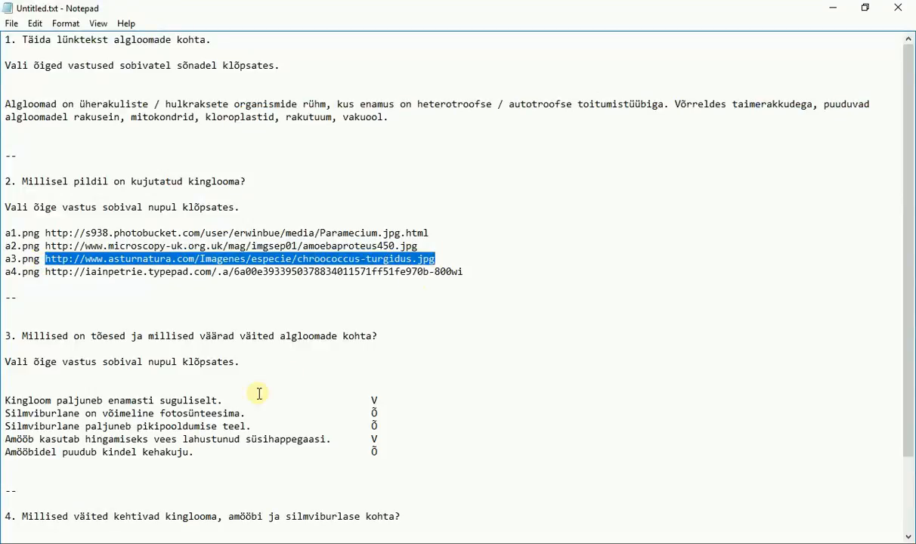
left_click(163, 538)
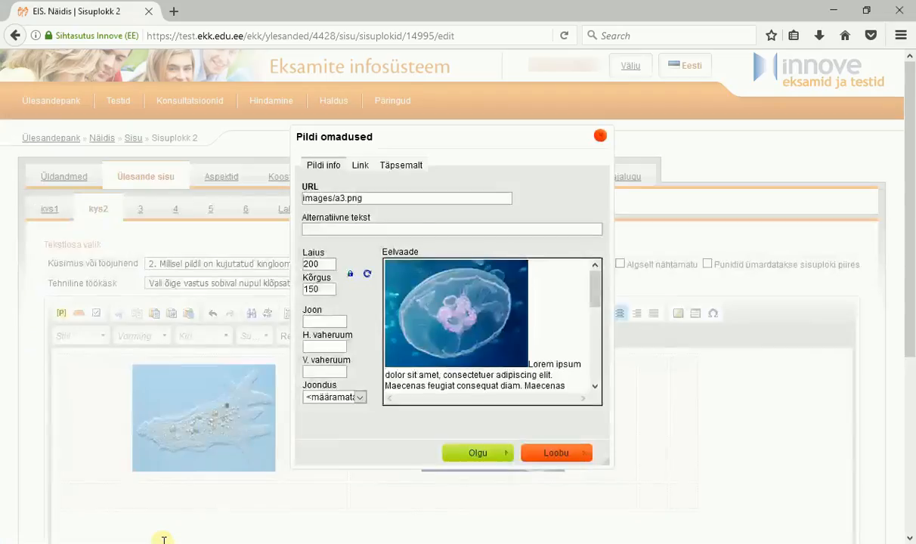
left_click(402, 169)
type("Allikas:")
key("ctrl+v")
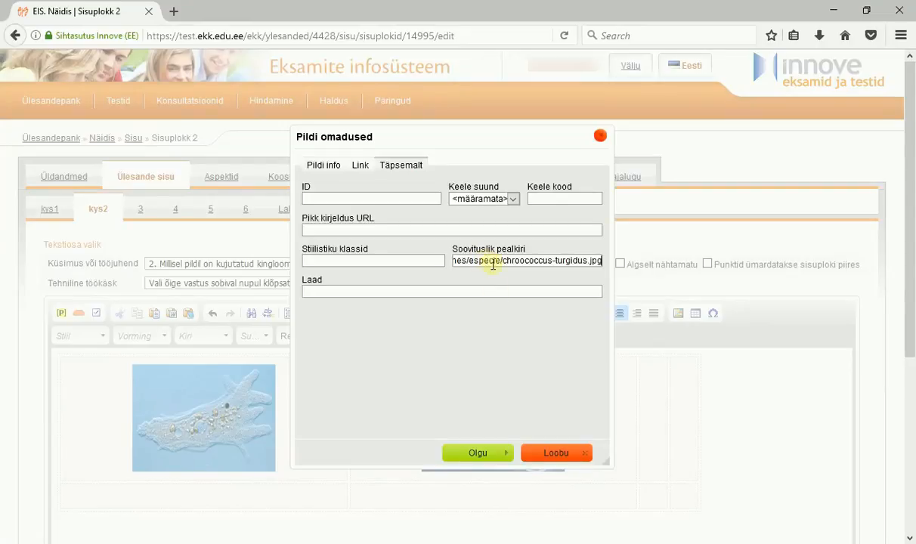
left_click(477, 453)
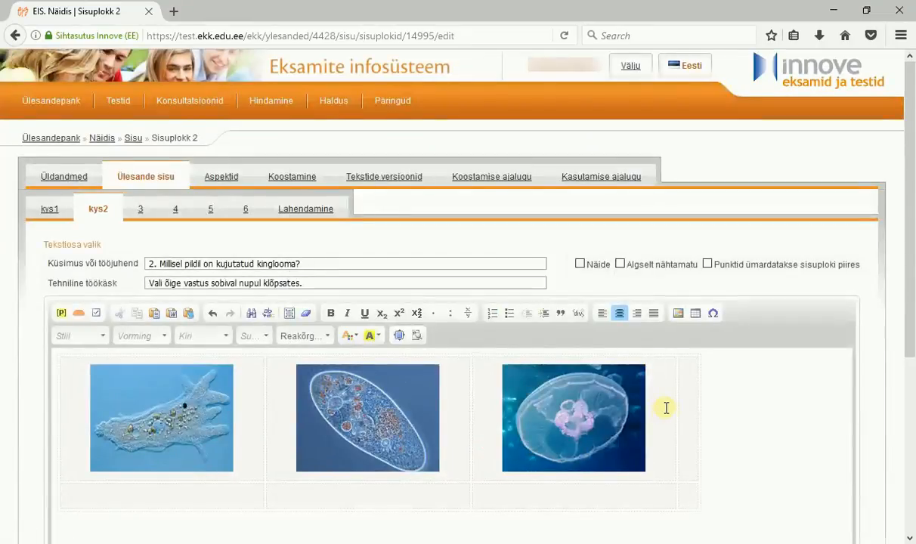
- Start inserting a picture with URL images/a4.png in the fourth cell of the table's upper row
left_click(678, 313)
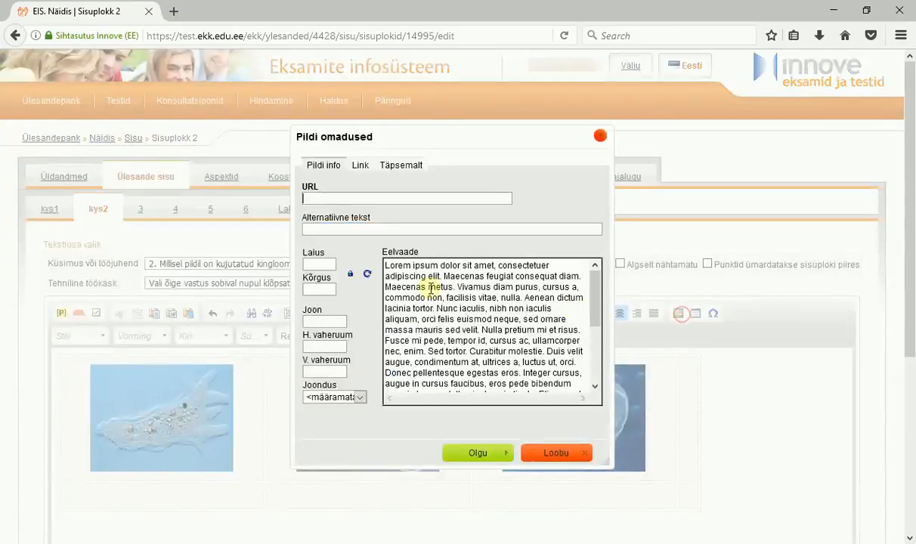
type("images/a4.png")
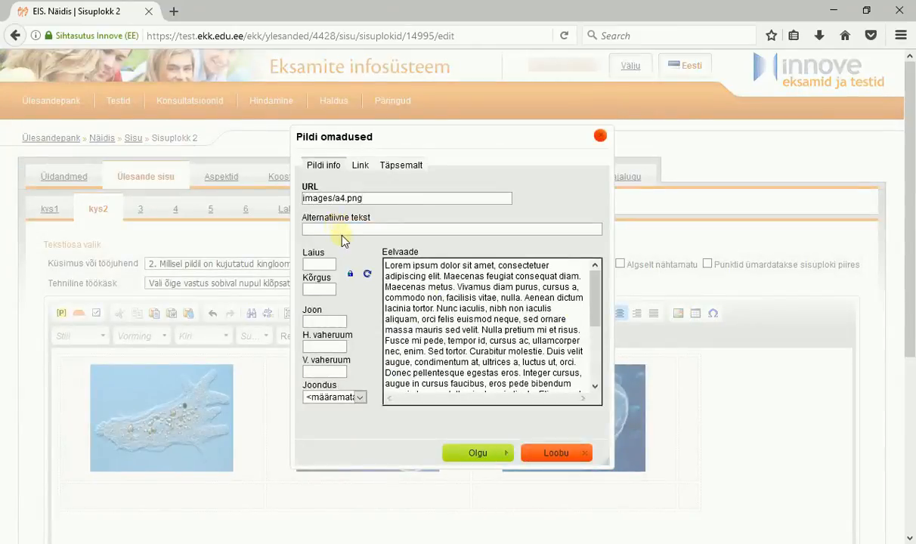
left_click(340, 231)
- Give the a4.png picture the Soovituslik pealkiri "Allikas:" plus its source link copied from Untitled.txt in Notepad
key("alt+Tab")
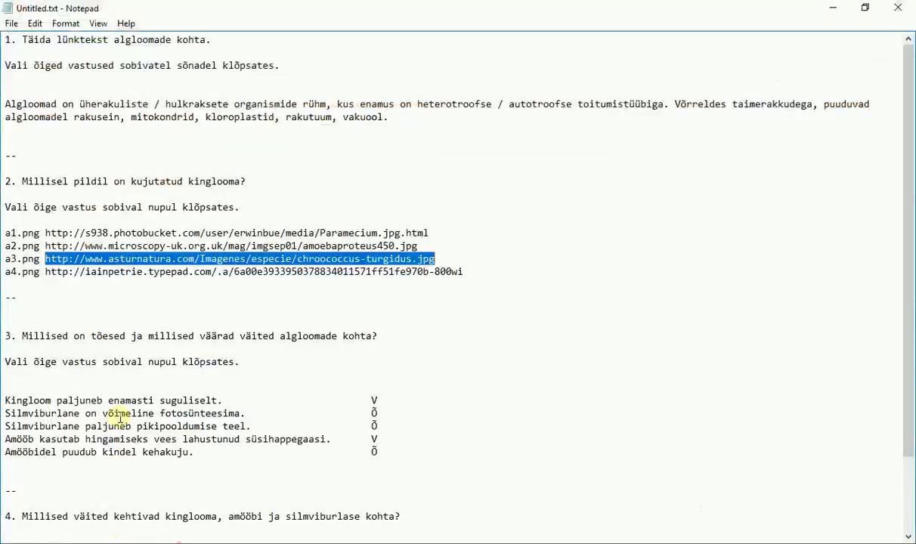
left_click(45, 274)
left_click_drag(45, 273, 483, 274)
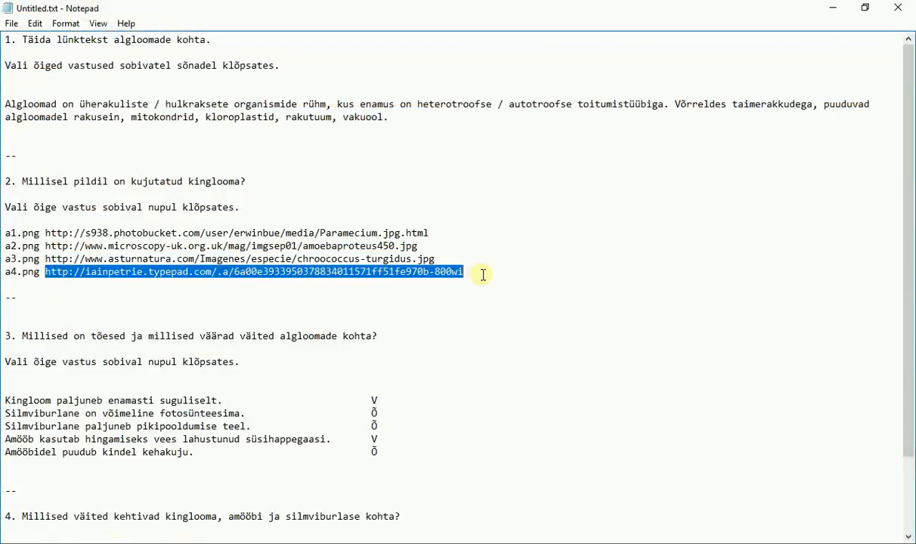
key("alt+Tab")
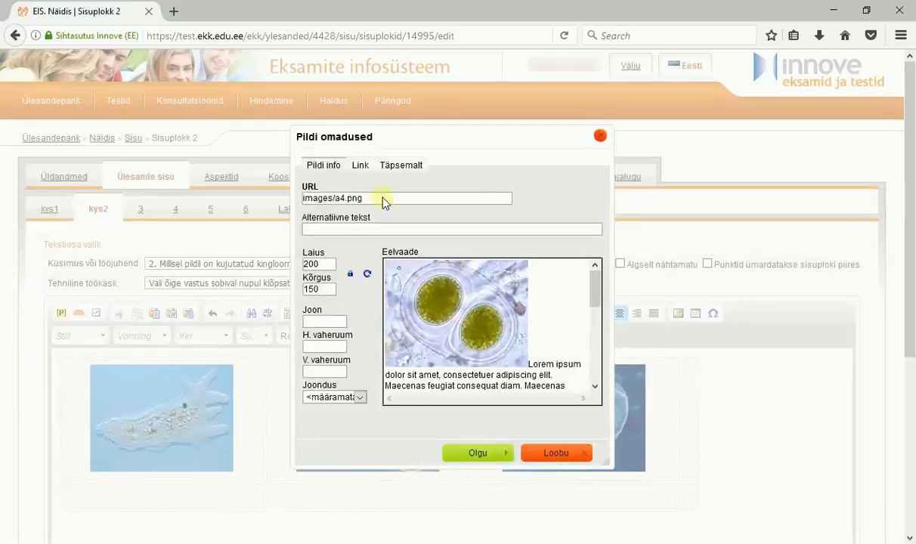
left_click(412, 165)
type("Al")
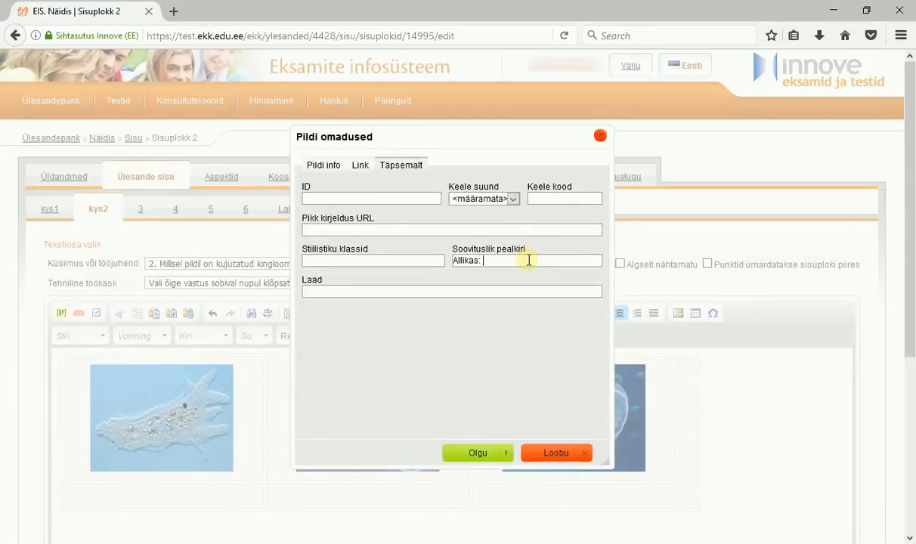
type("likas:")
key("ctrl+v")
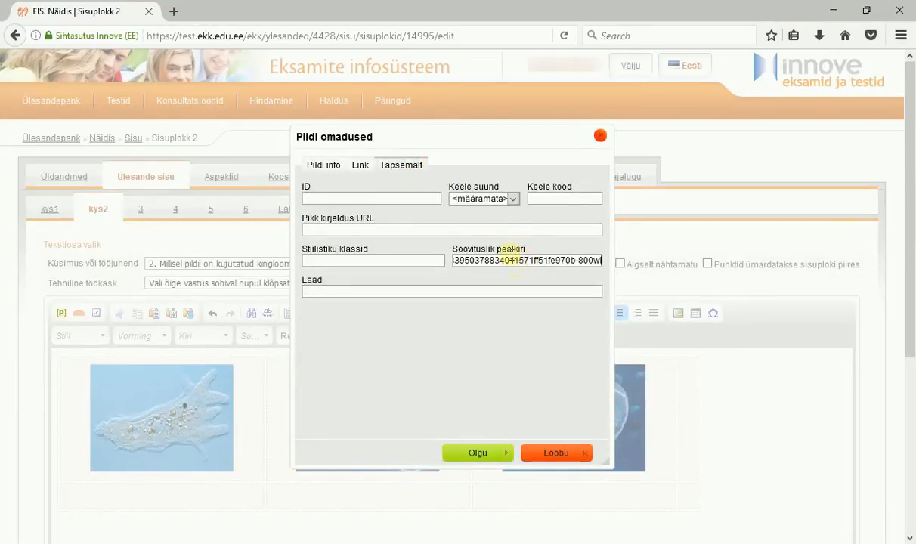
- Try a Laius of 100 for the a4.png picture and reset it to its original size
left_click(322, 165)
left_click_drag(322, 263, 294, 262)
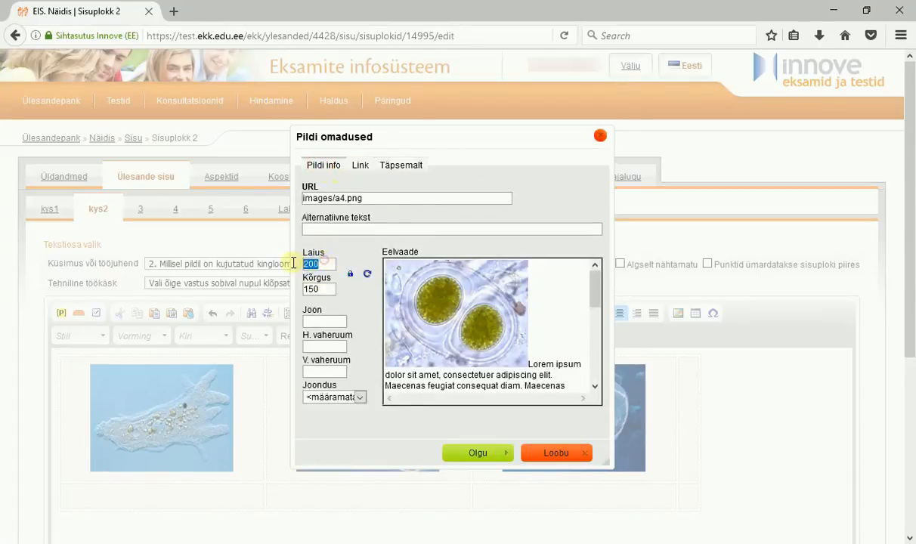
type("100")
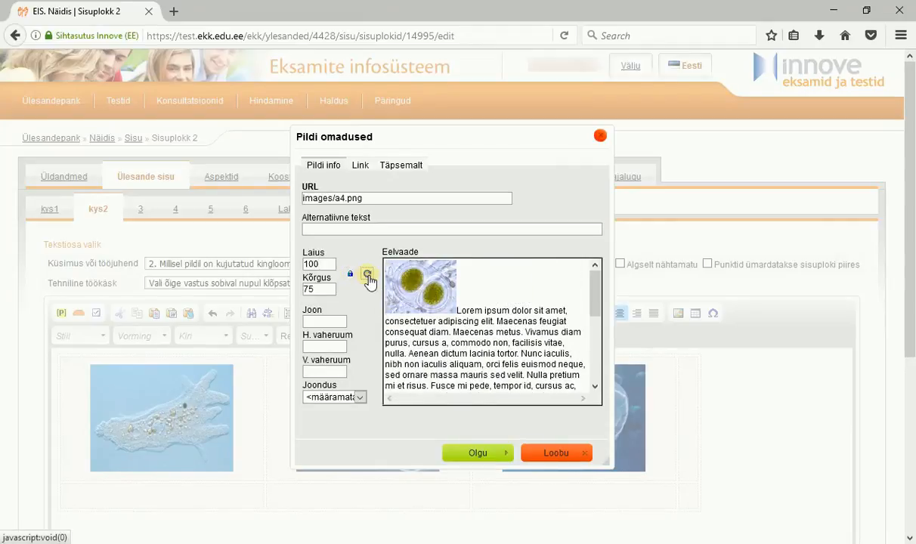
left_click(367, 276)
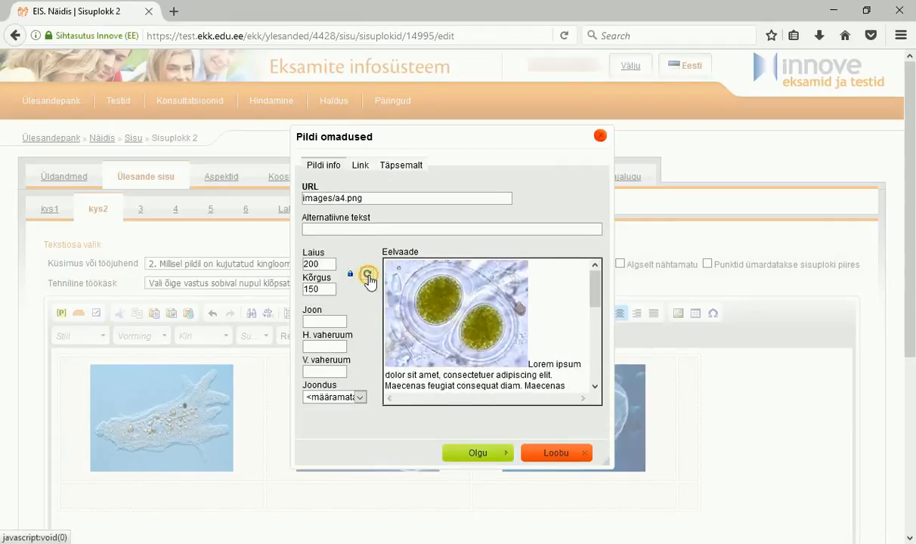
- Confirm the a4.png insertion and add a choice with Küsimuse ID D, Tekstiosa ID 1 and an empty Tekstiosa below the first picture
left_click(474, 453)
scroll(341, 416, "down", 2)
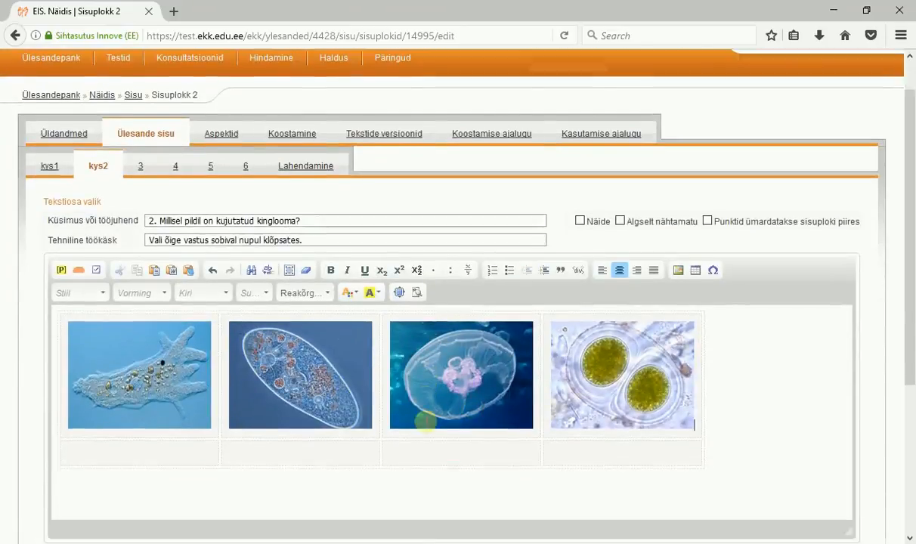
left_click(180, 411)
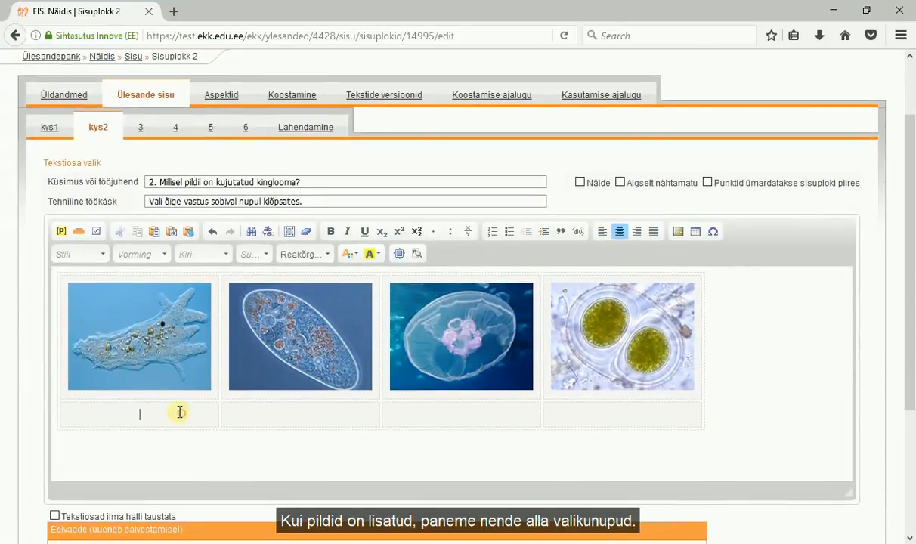
left_click(96, 233)
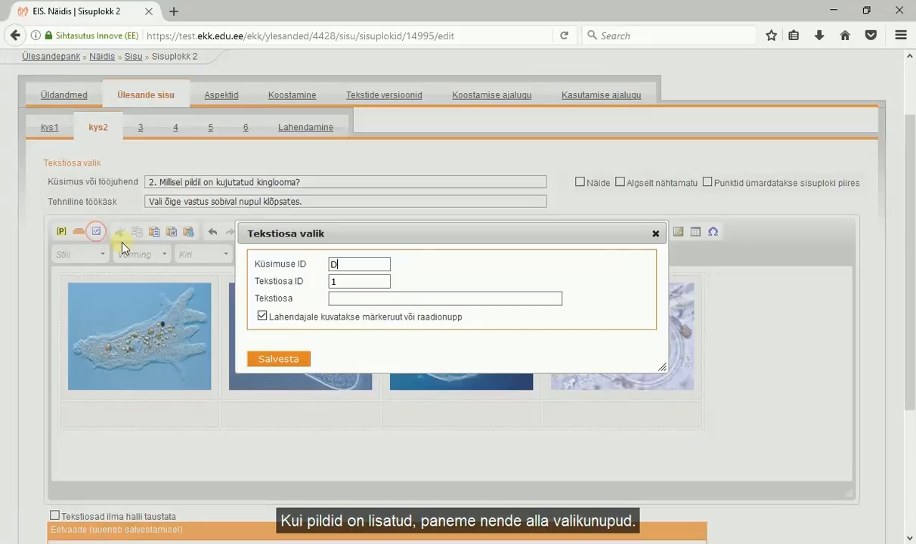
left_click(355, 299)
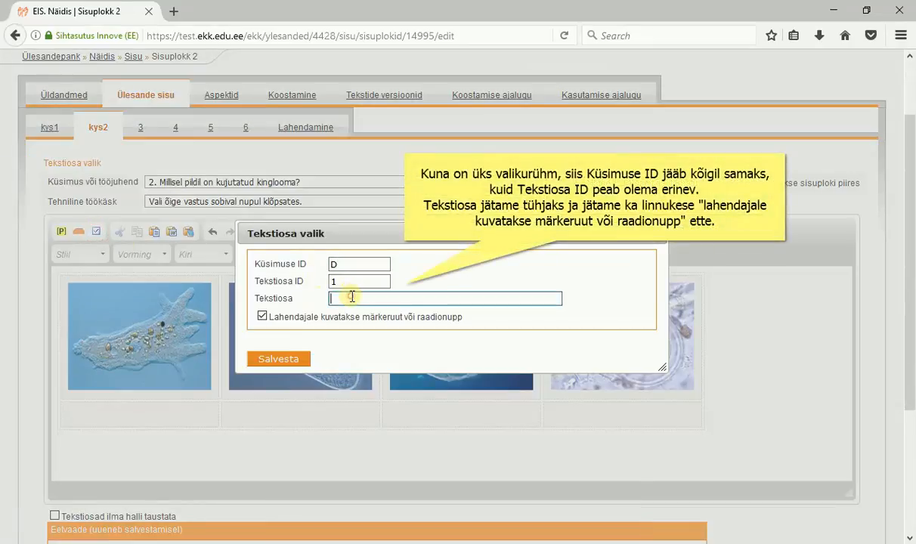
left_click_drag(278, 318, 320, 317)
left_click(320, 317)
left_click(276, 360)
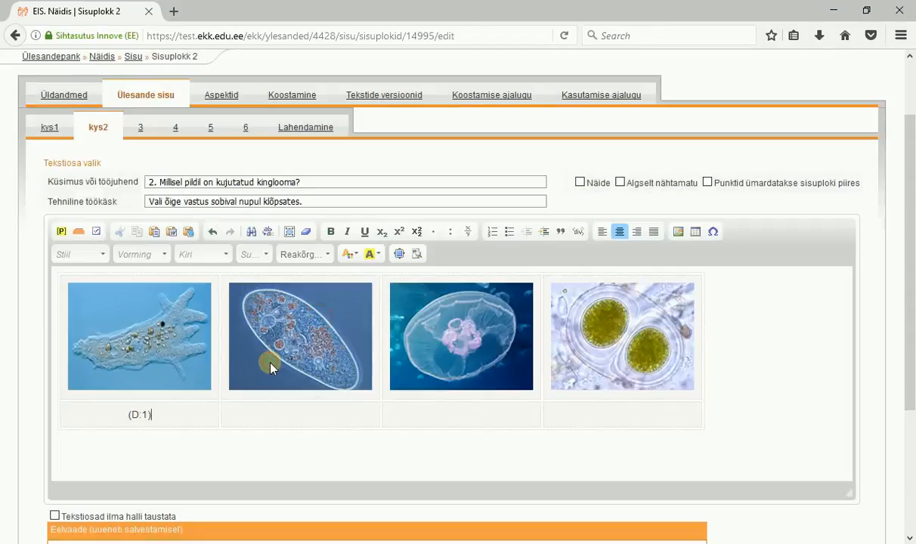
- Add a choice with Küsimuse ID D and Tekstiosa ID 2 in the cell below the second picture
left_click(298, 413)
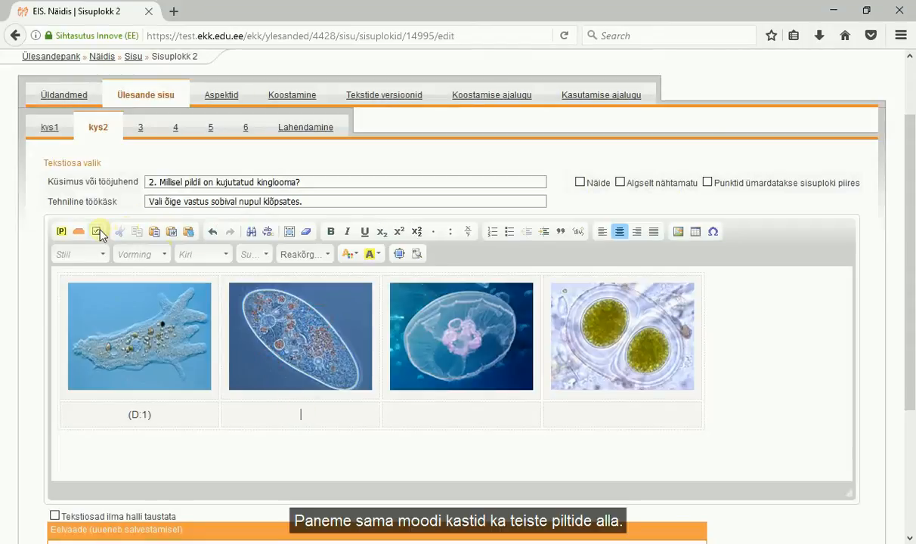
left_click(97, 231)
double_click(349, 282)
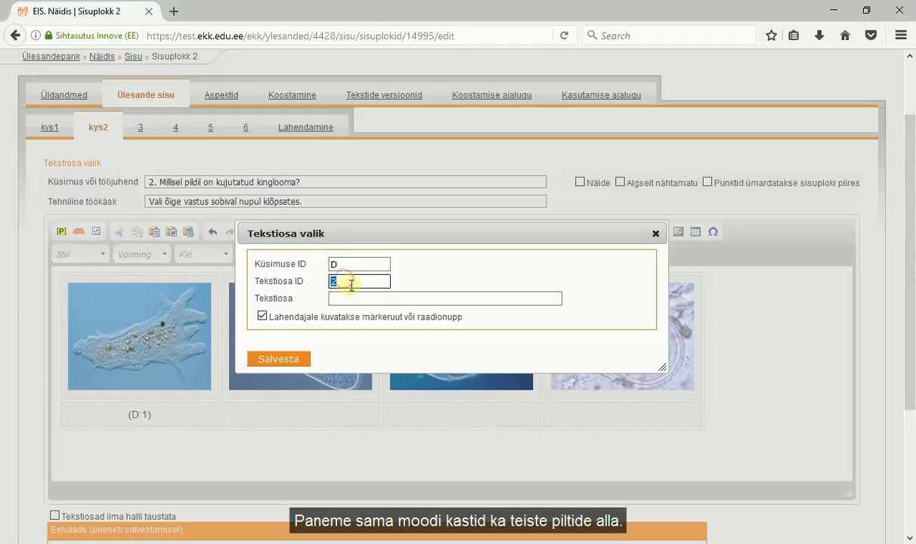
left_click(281, 360)
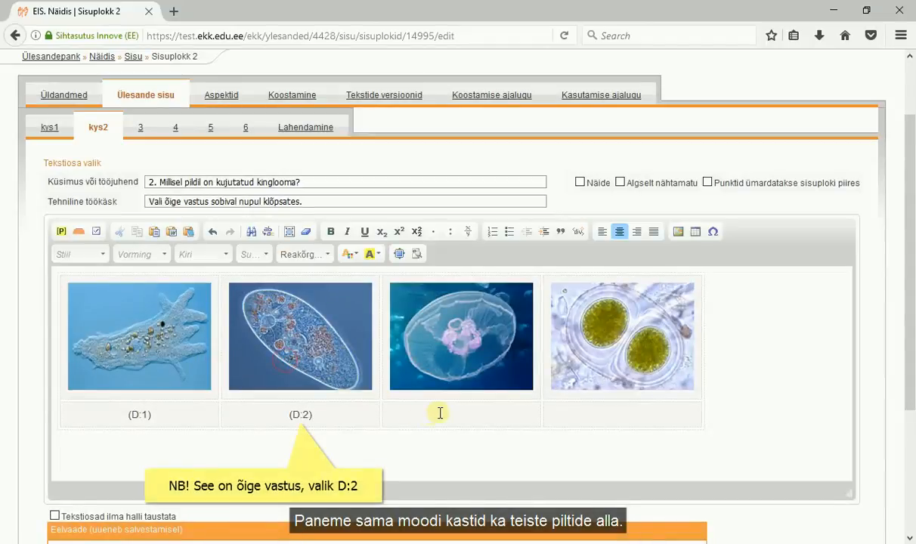
- Add choices D:3 and D:4 below the third and fourth pictures and save the content block
left_click(96, 232)
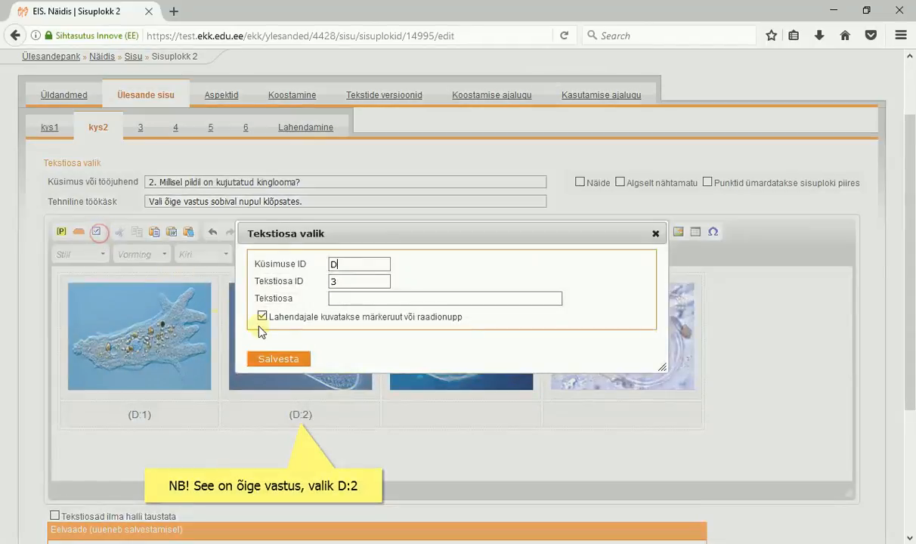
left_click(292, 359)
left_click(594, 409)
left_click(96, 231)
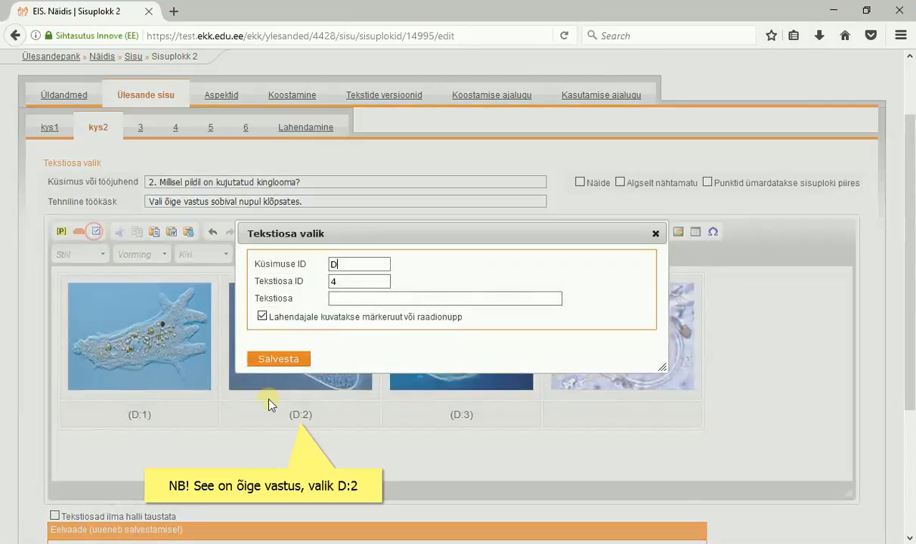
left_click(278, 359)
scroll(127, 384, "down", 3)
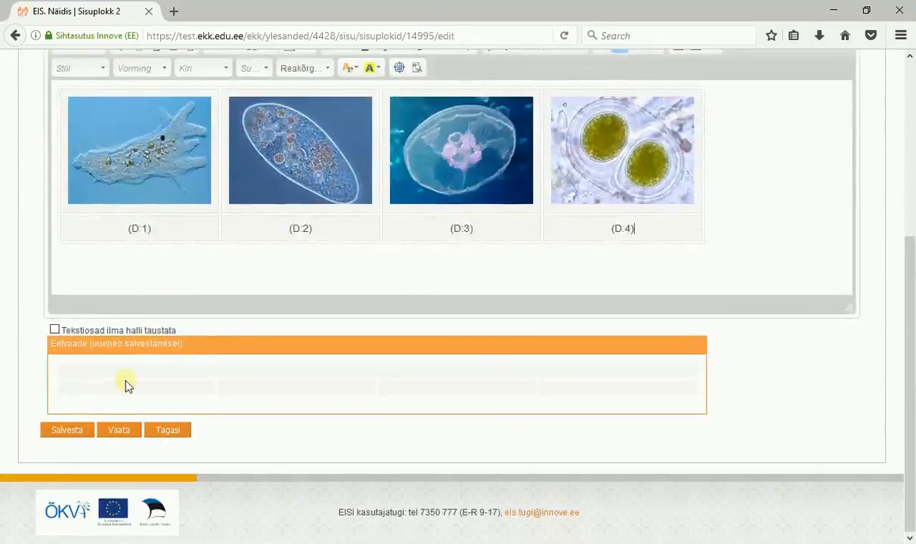
left_click(69, 430)
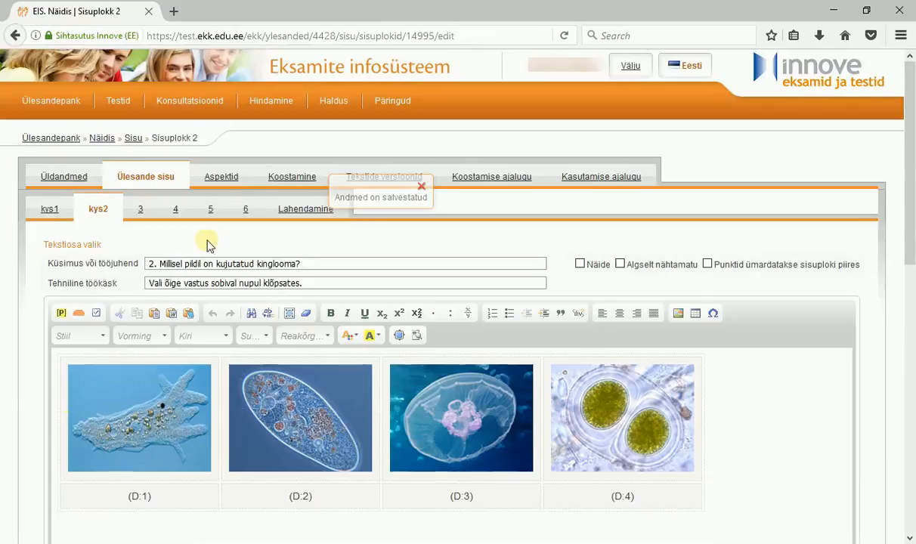
- In the Vastuse hindamine settings of question D, set Maksimaalne valikute arv to 1
scroll(159, 227, "down", 5)
scroll(143, 216, "down", 3)
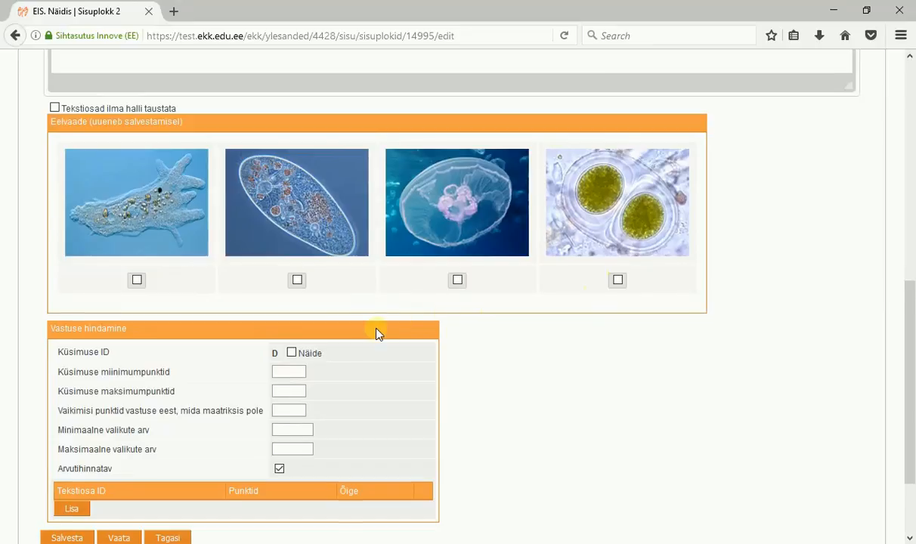
scroll(377, 331, "down", 2)
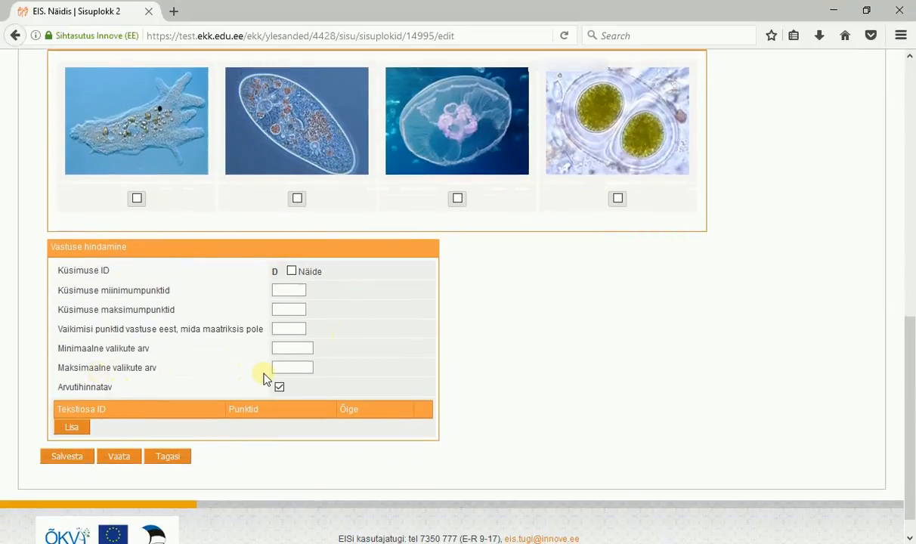
left_click(296, 368)
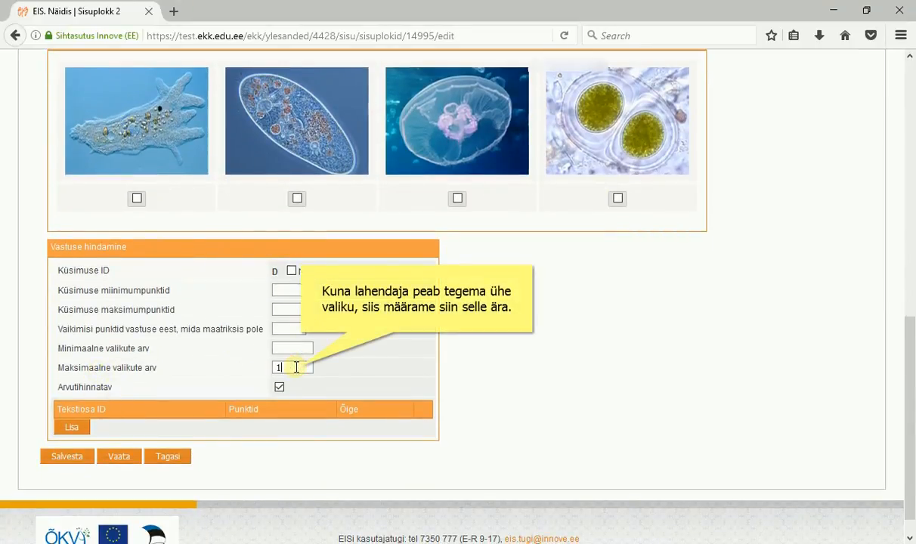
- Add a row to question D's scoring matrix with Tekstiosa ID 2 and Punktid 0,5
left_click(82, 427)
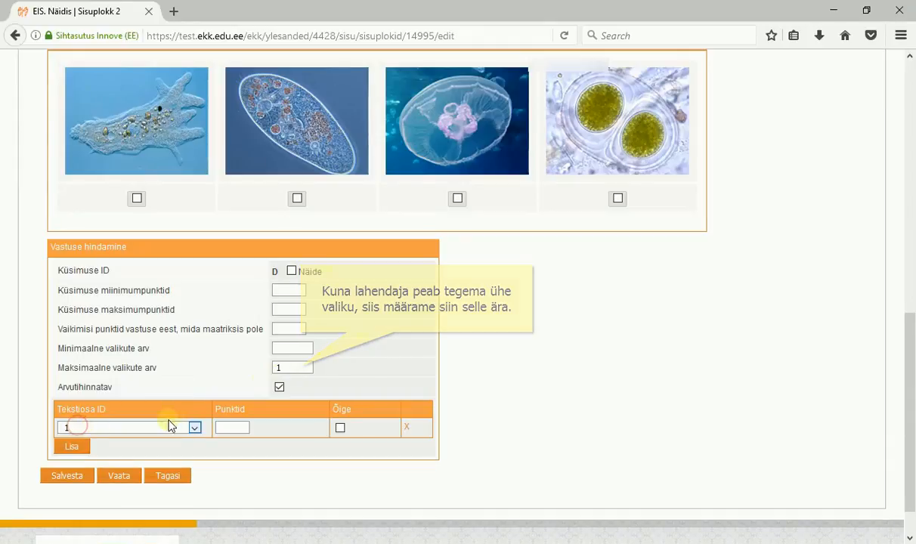
left_click(194, 428)
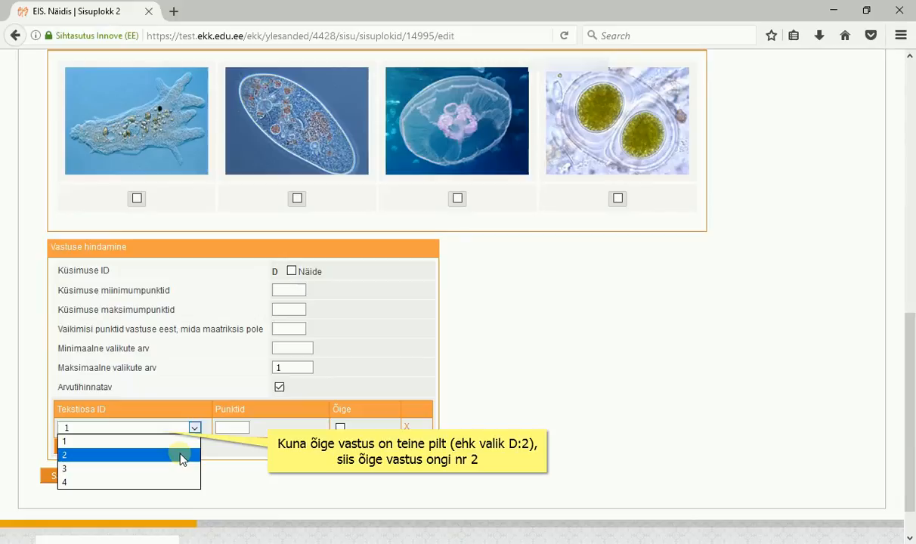
left_click(182, 456)
left_click(236, 427)
type("0,5")
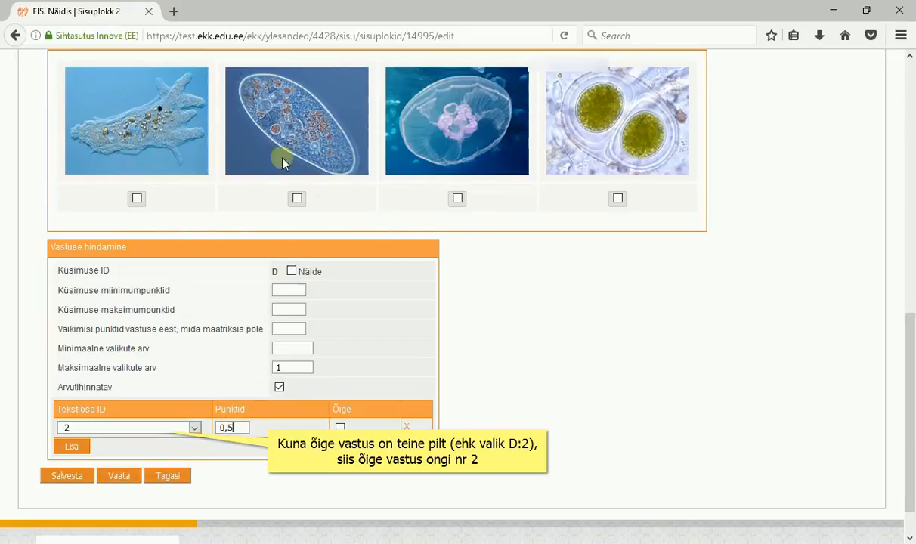
- Save the second question's content block and check question D's picture choices and scoring settings
left_click(64, 477)
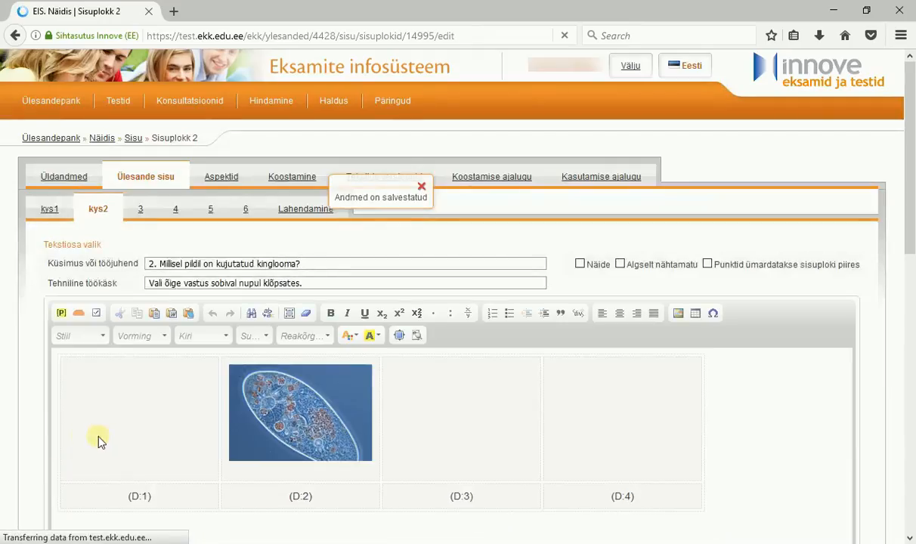
scroll(24, 433, "down", 10)
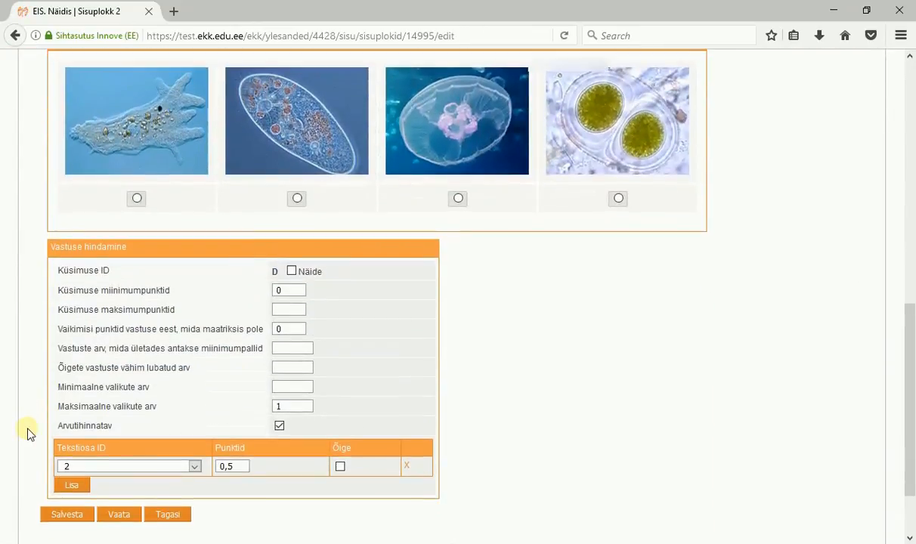
scroll(221, 296, "up", 10)
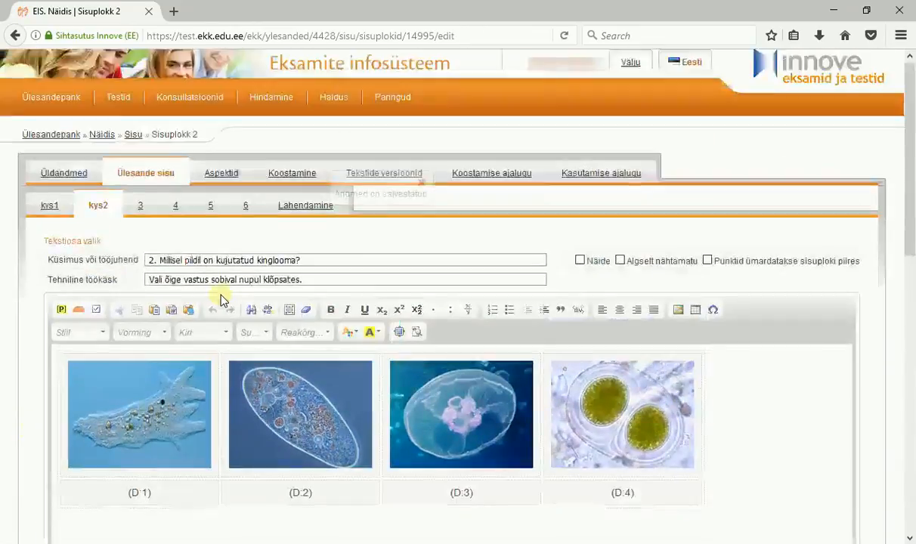
- Preview the exercise in Lahendamine and test question 2 by choosing the first, second and third pictures in turn
left_click(311, 216)
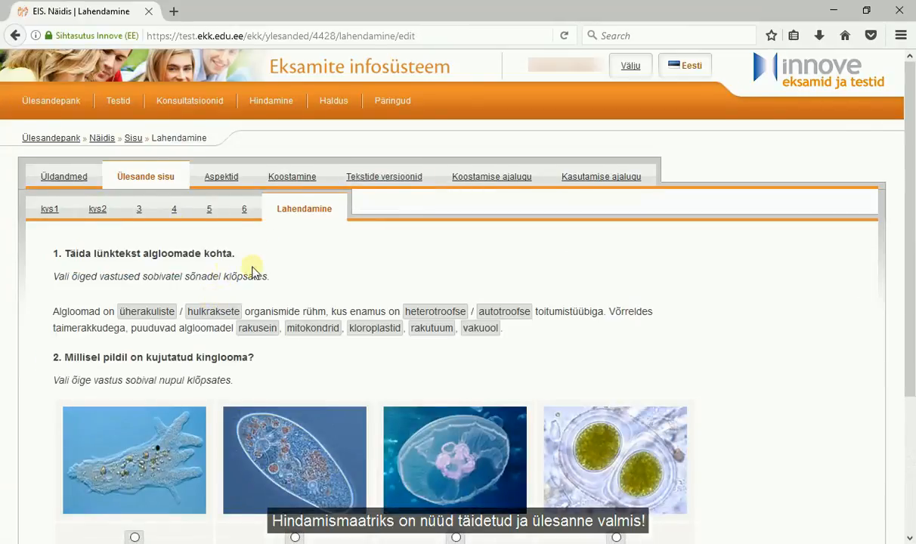
scroll(244, 270, "down", 4)
left_click(133, 375)
left_click(296, 376)
left_click(457, 375)
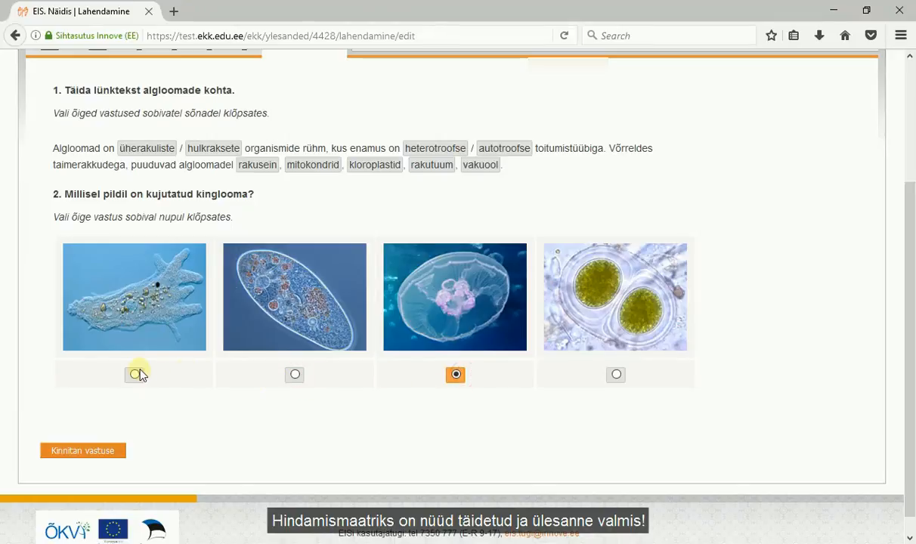
- Return to the exercise content and add a new Tekstiosa valik content block
scroll(189, 363, "up", 4)
left_click(145, 178)
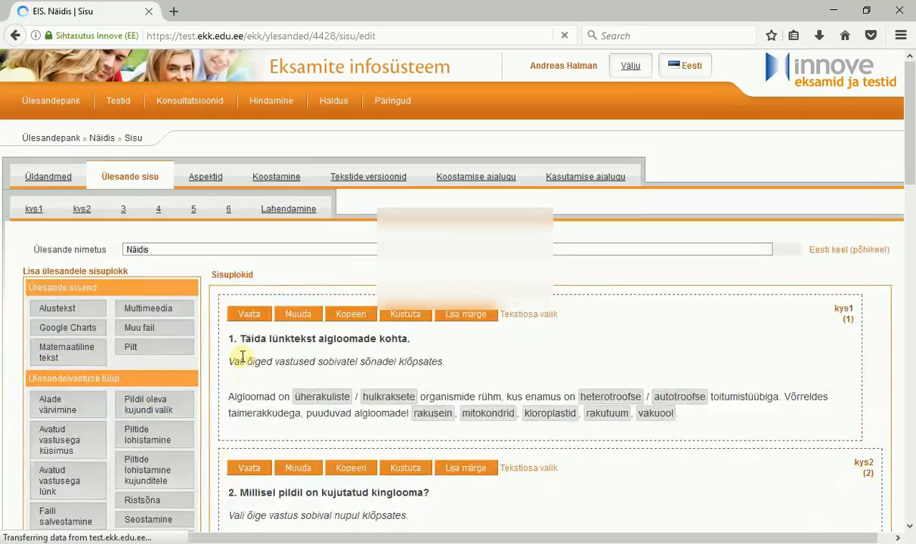
scroll(219, 404, "down", 6)
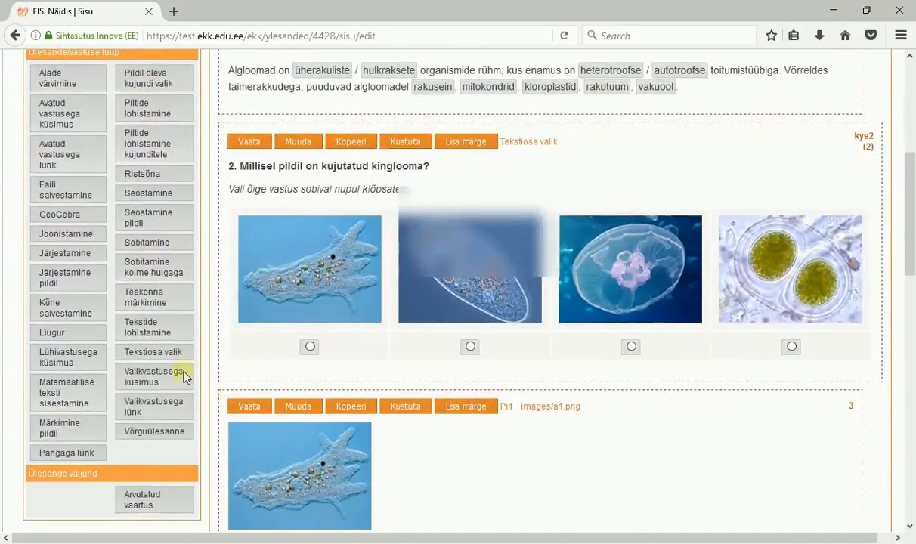
left_click(173, 354)
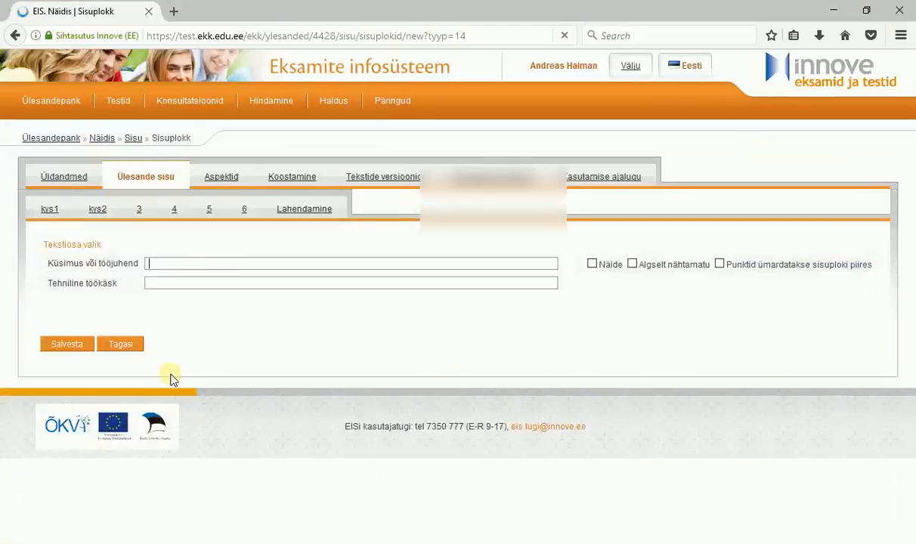
- Copy "3. Millised on tõesed ja millised väärad väited algloomade kohta?" from Notepad into the new block's Küsimus või tööjuhend field
key("alt+Tab")
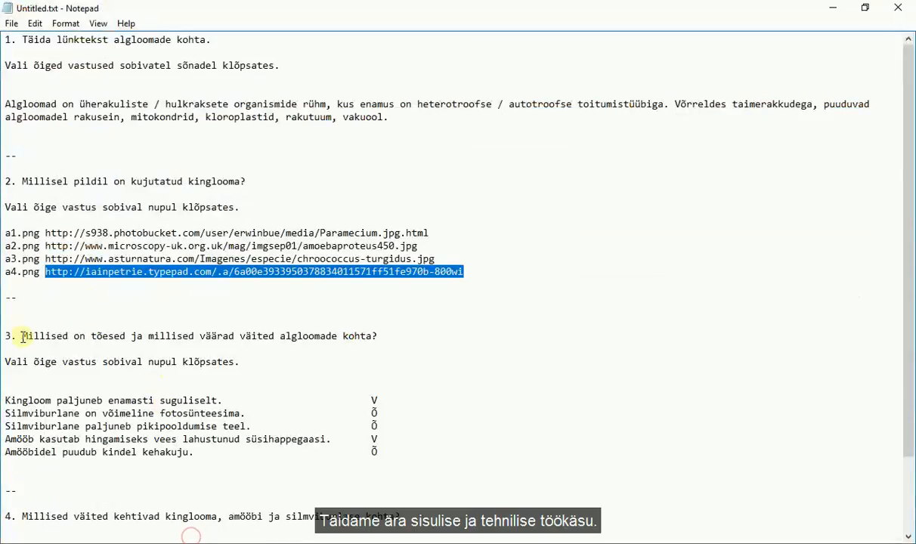
left_click_drag(6, 335, 388, 334)
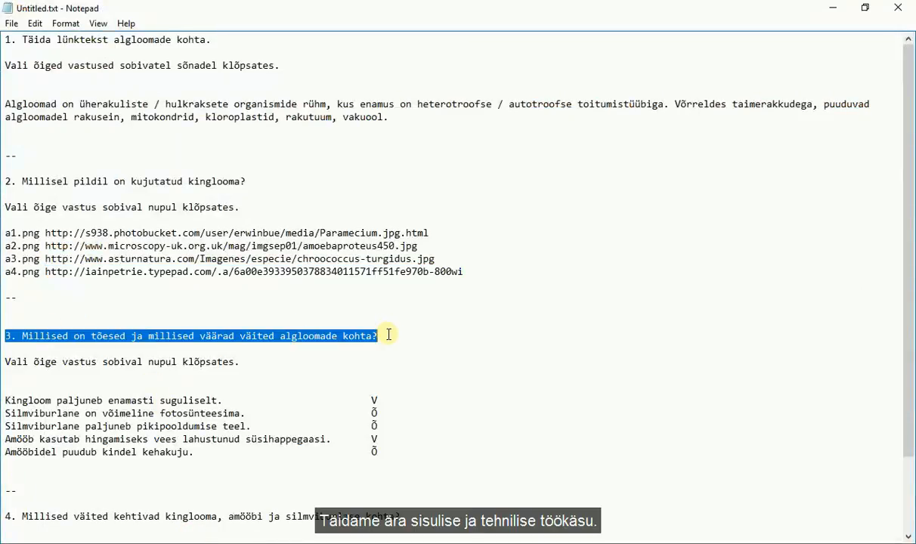
key("ctrl+c")
key("alt+Tab")
left_click(184, 260)
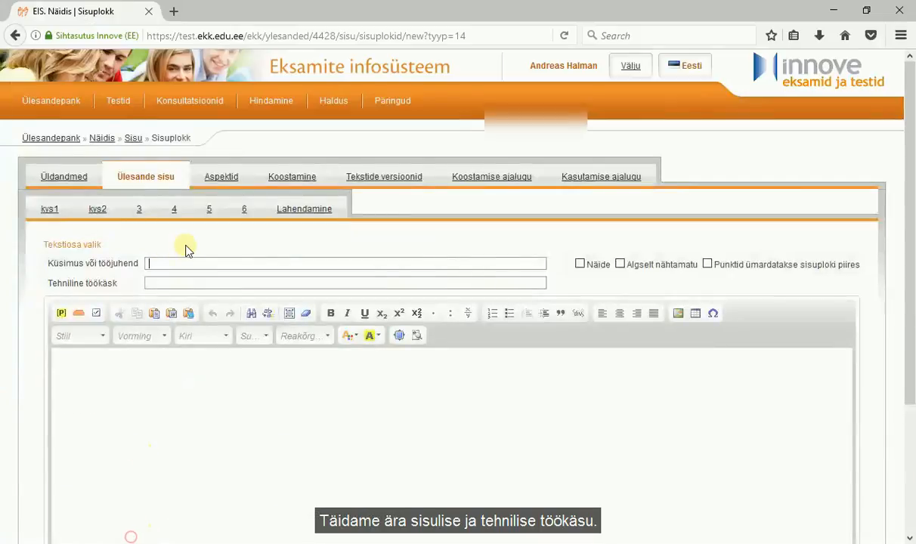
key("ctrl+v")
- Copy "Vali õige vastus sobival nupul klõpsates." from Notepad into the Tehniline töökäsk field
key("alt+Tab")
left_click_drag(6, 361, 268, 359)
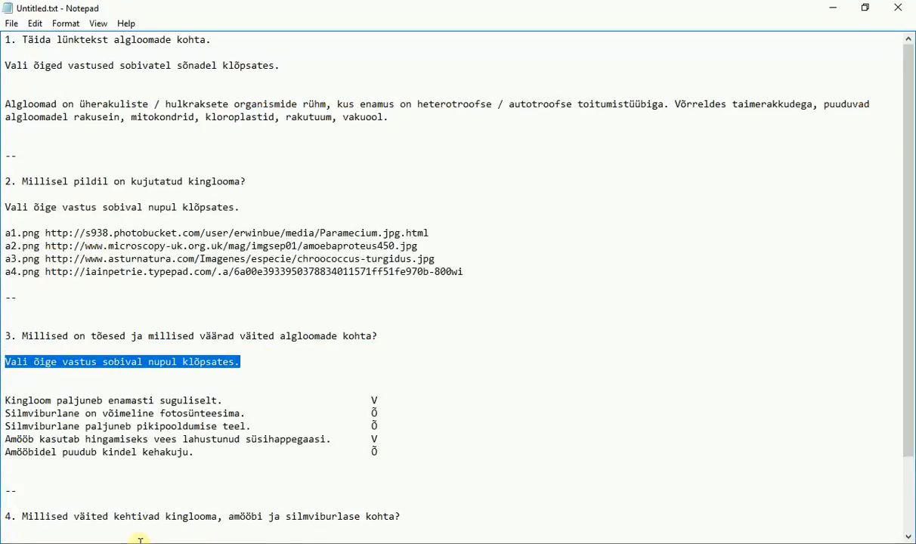
key("ctrl+c")
key("alt+Tab")
key("ctrl+v")
left_click(203, 415)
- Review question 3's true/false statements in Notepad and return to the content block in the browser
scroll(203, 415, "down", 2)
key("alt+Tab")
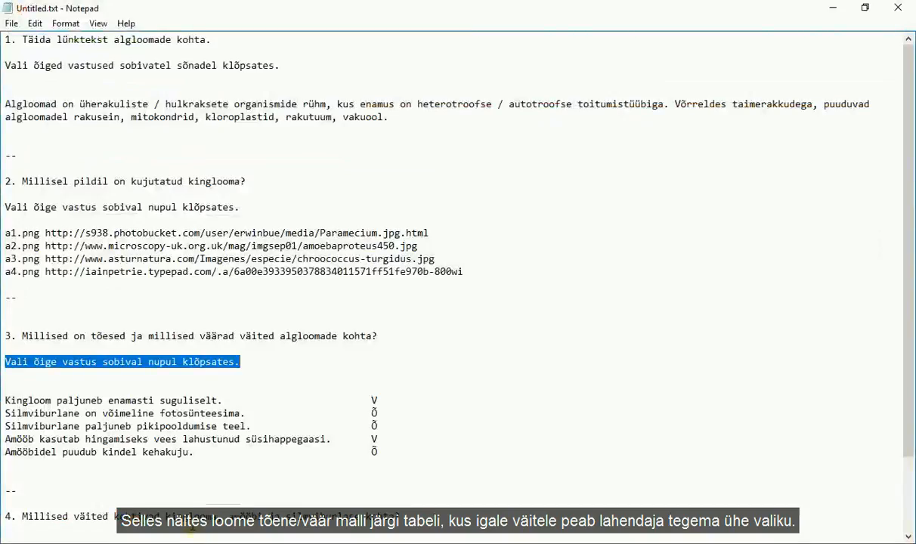
left_click(8, 400)
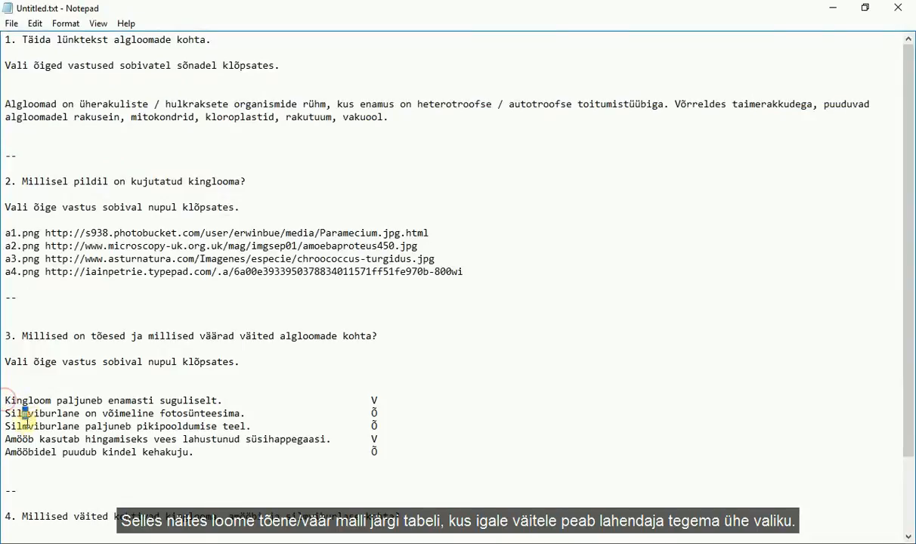
left_click_drag(34, 452, 46, 452)
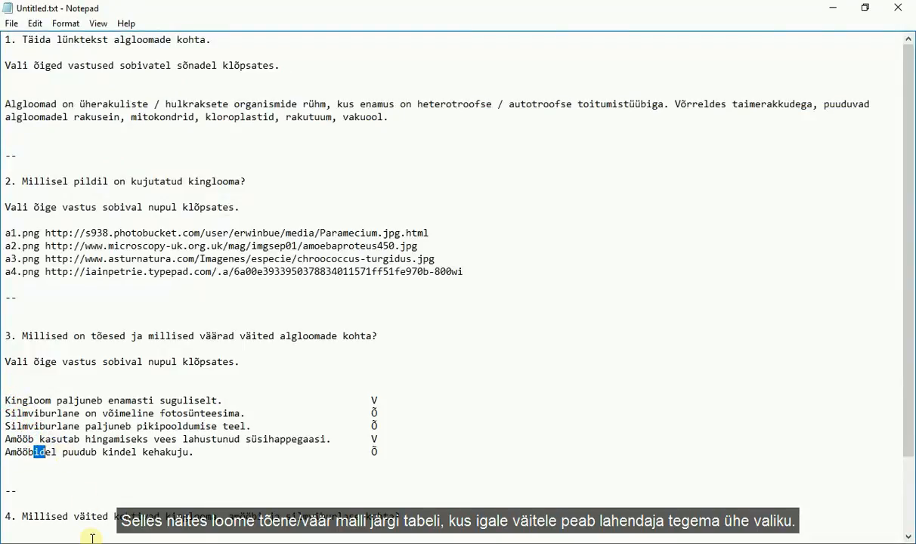
mouse_move(92, 538)
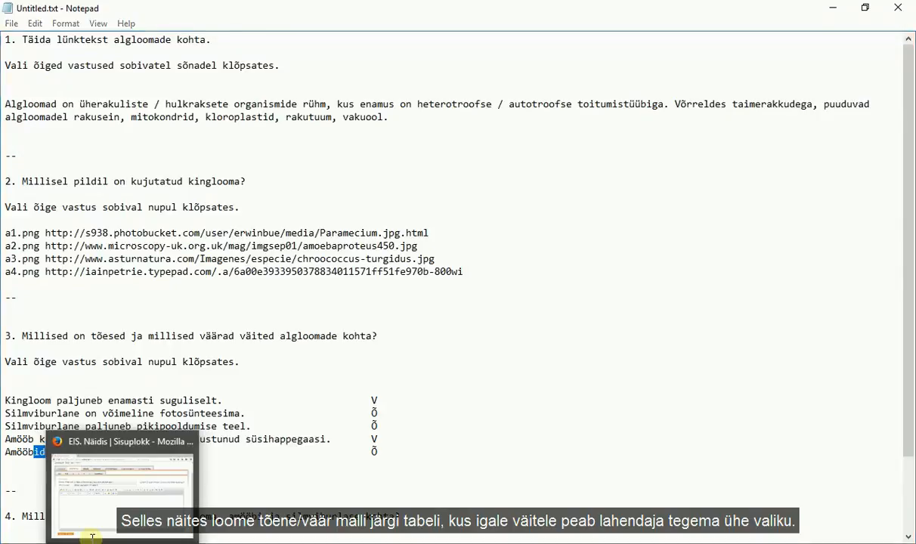
left_click(91, 537)
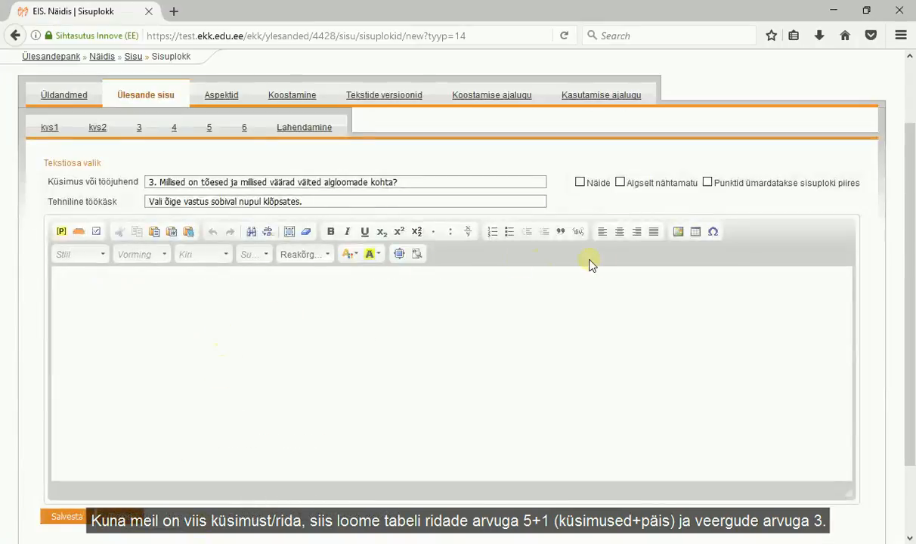
- Insert a table wider than the default with 6 rows, 3 columns, Päised set to Esimene rida and Joone suurus 0
left_click(693, 237)
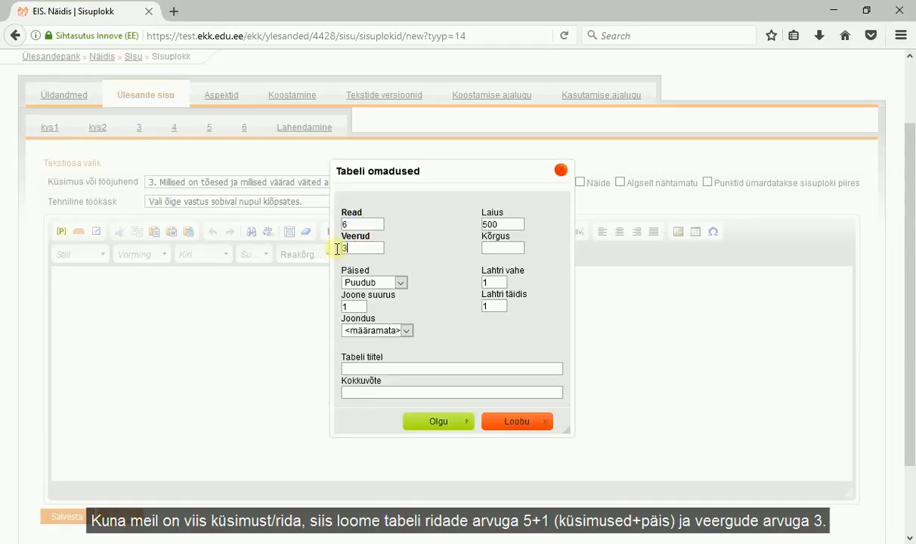
left_click(401, 282)
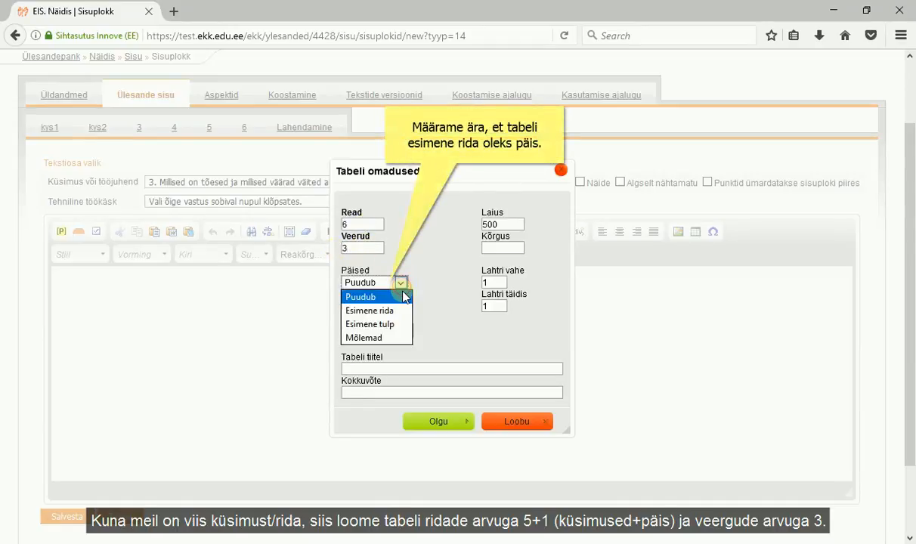
left_click(399, 316)
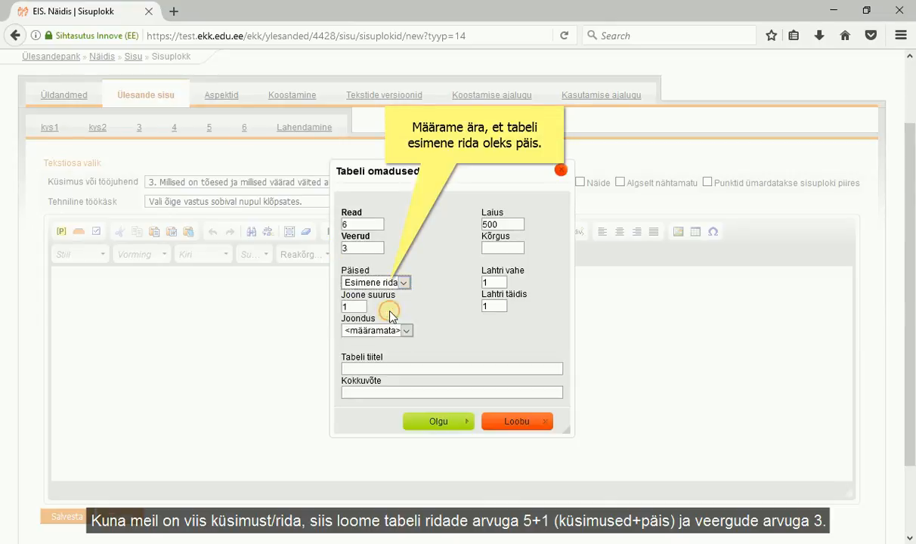
left_click_drag(356, 306, 326, 308)
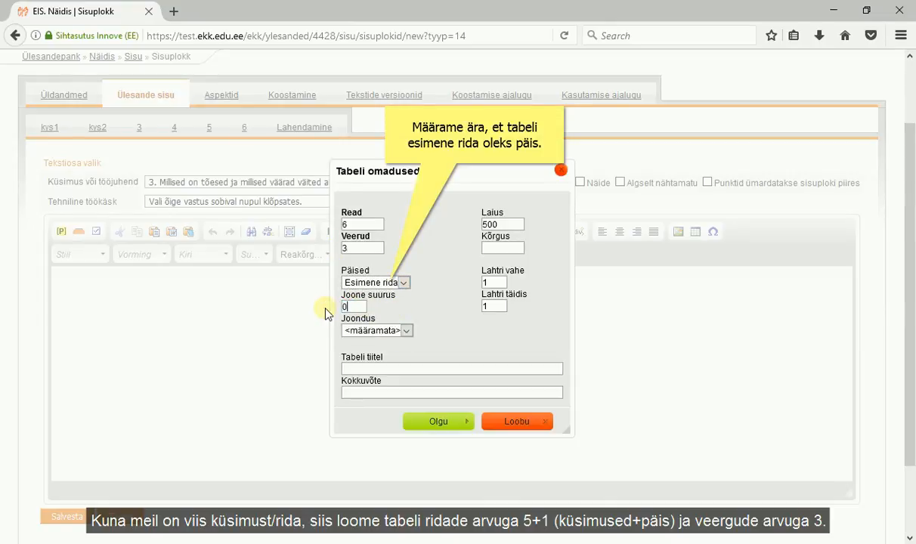
left_click_drag(512, 224, 460, 224)
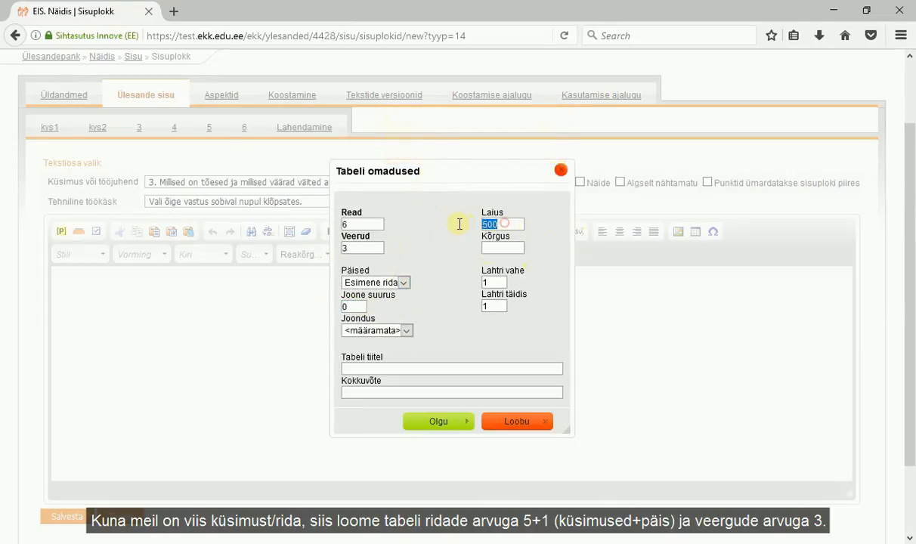
type("90")
type("3")
left_click(440, 422)
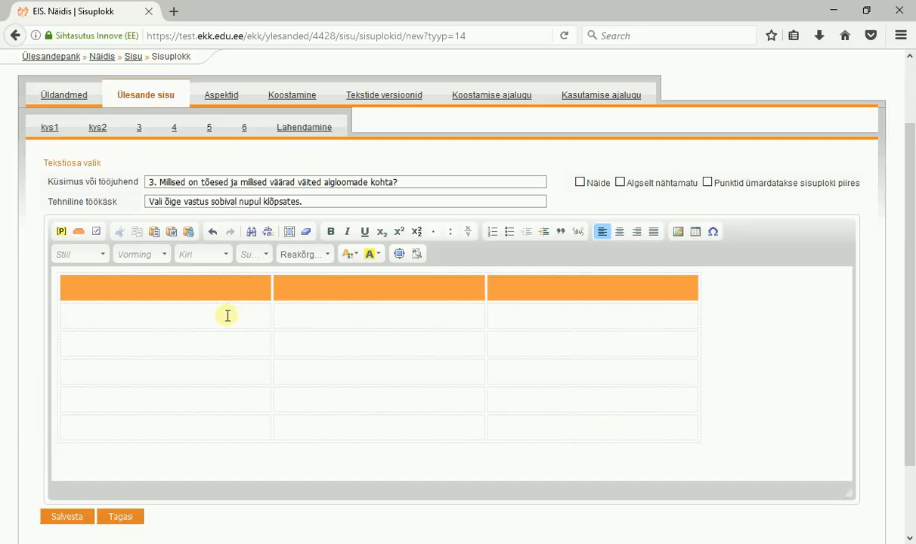
- Set the background colour of all cells below the header row to #F9F7F7
left_click(322, 315)
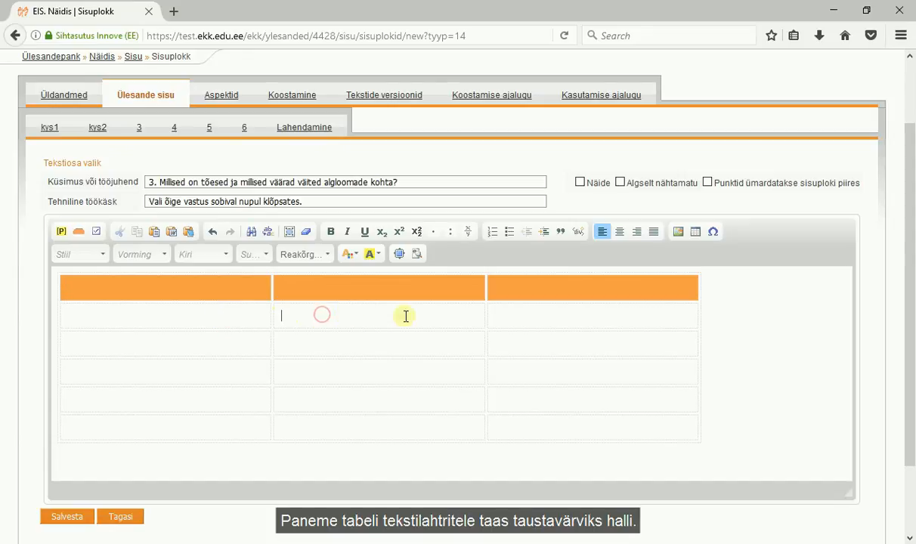
left_click_drag(148, 313, 578, 428)
right_click(578, 428)
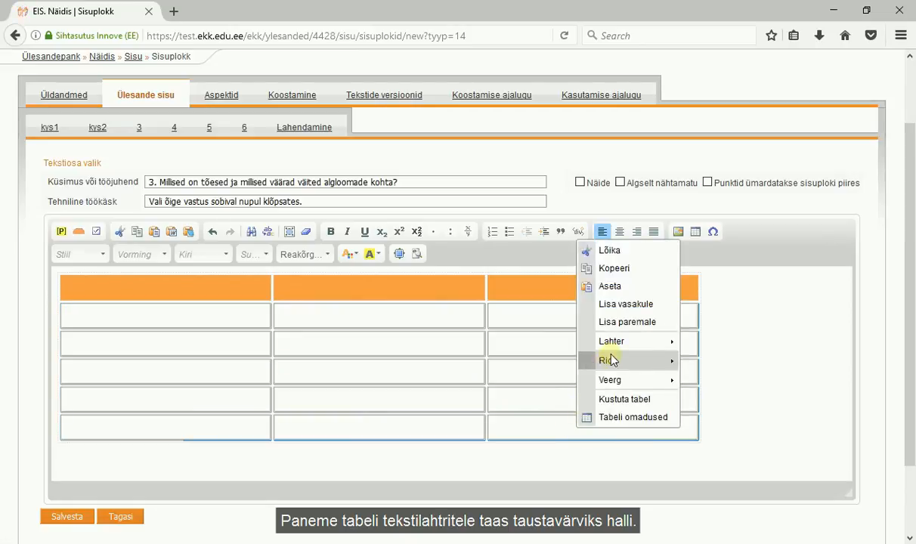
mouse_move(619, 345)
left_click(751, 488)
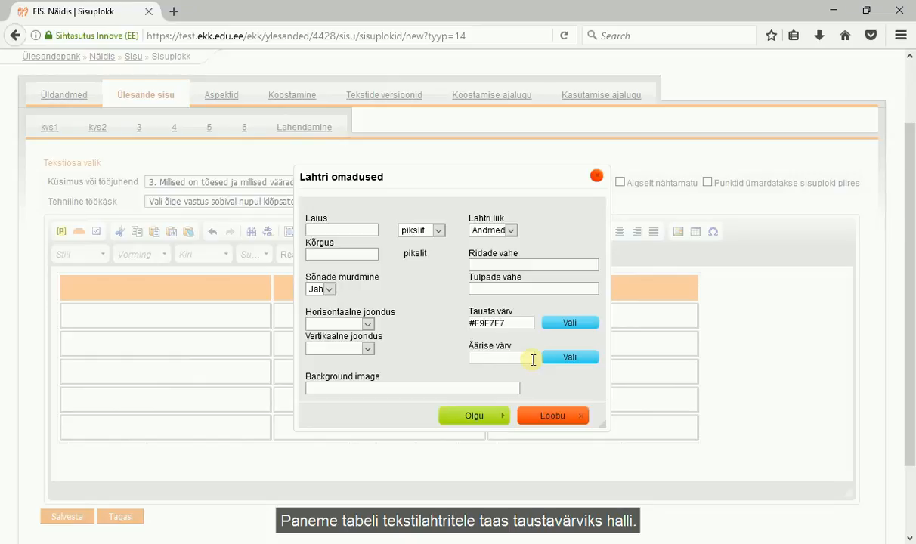
left_click(473, 417)
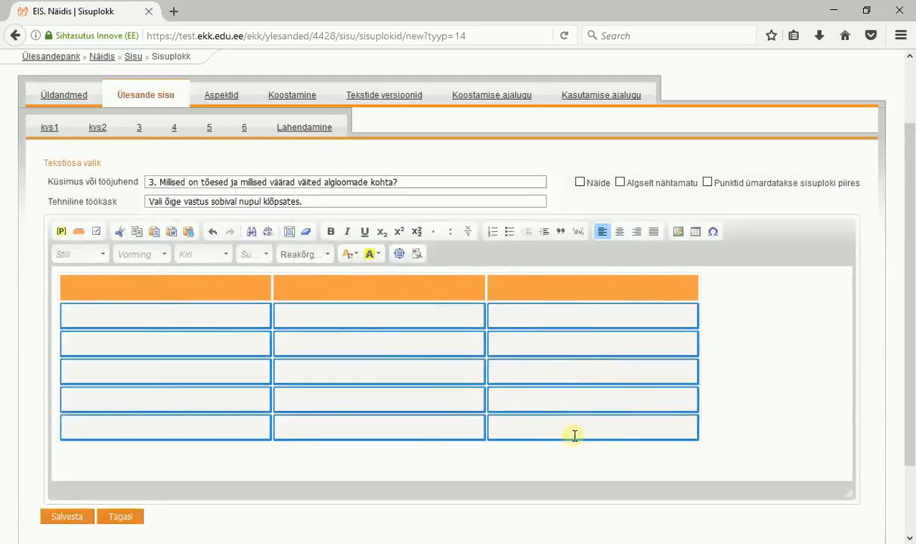
left_click(588, 411)
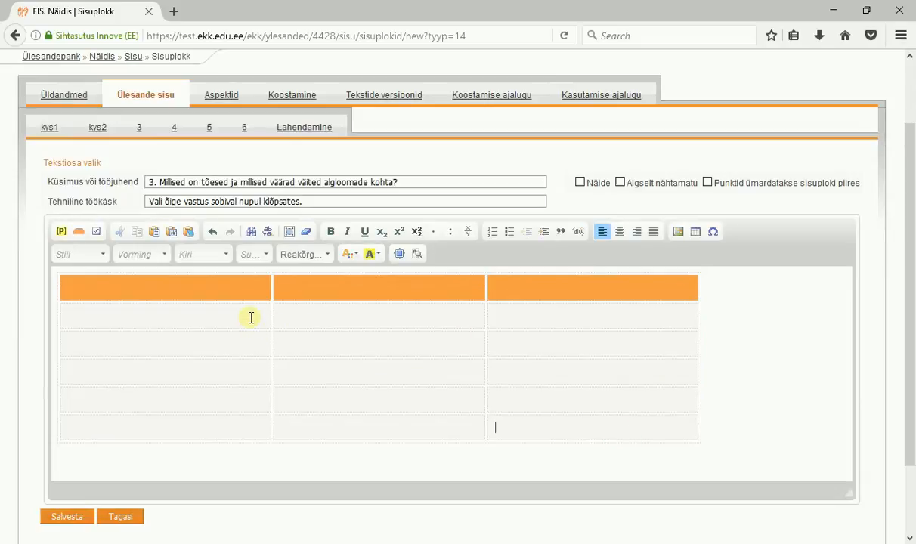
- Fill the table's header cells with "Väide", "Tõene" and "Väär"
type("Väide ")
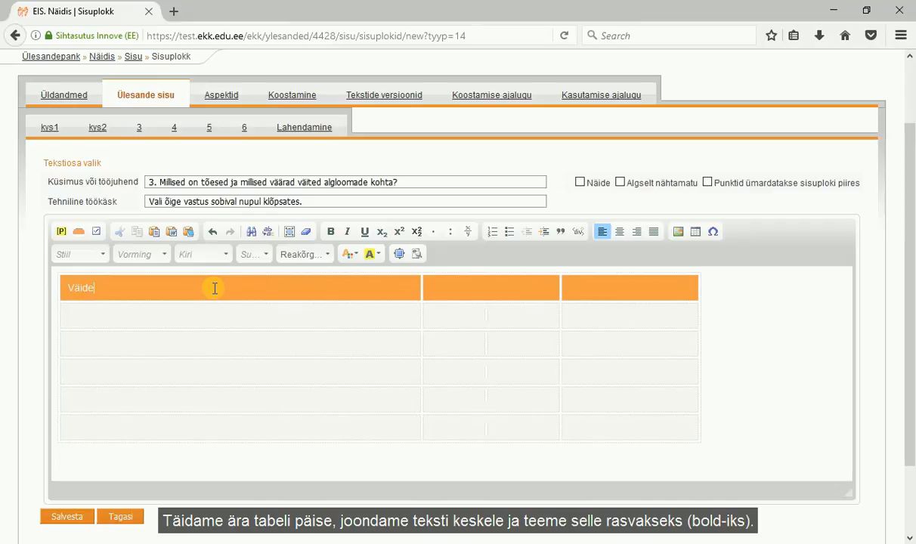
type("Tõene ")
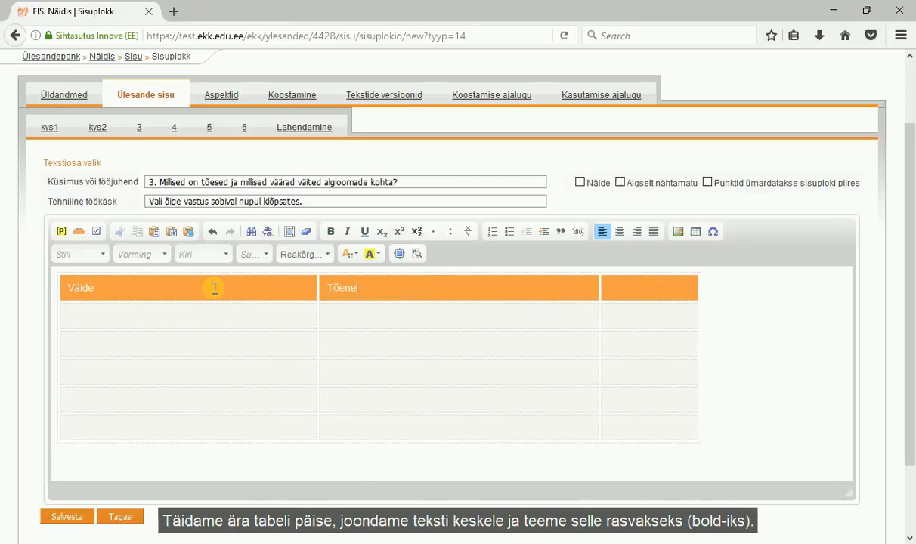
type("Väär")
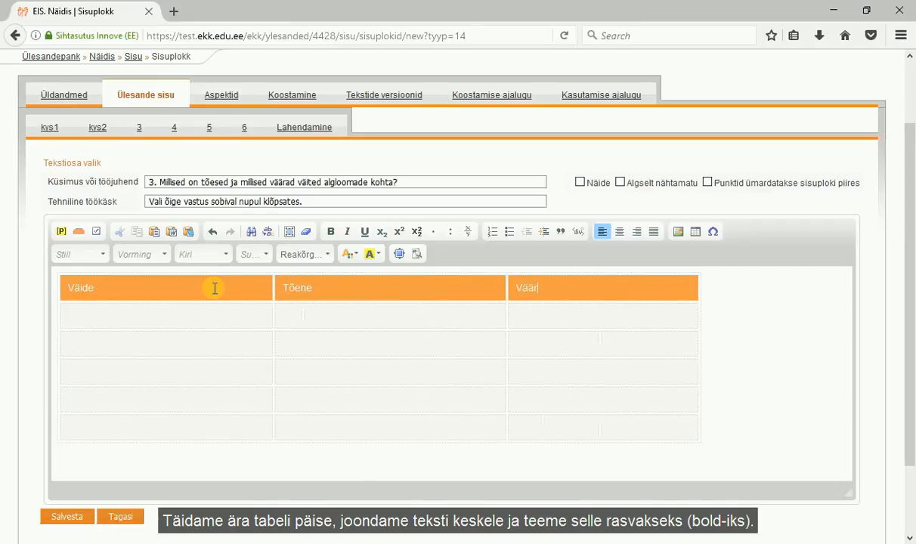
- Centre the text of the three header cells and make it bold
left_click_drag(548, 289, 196, 293)
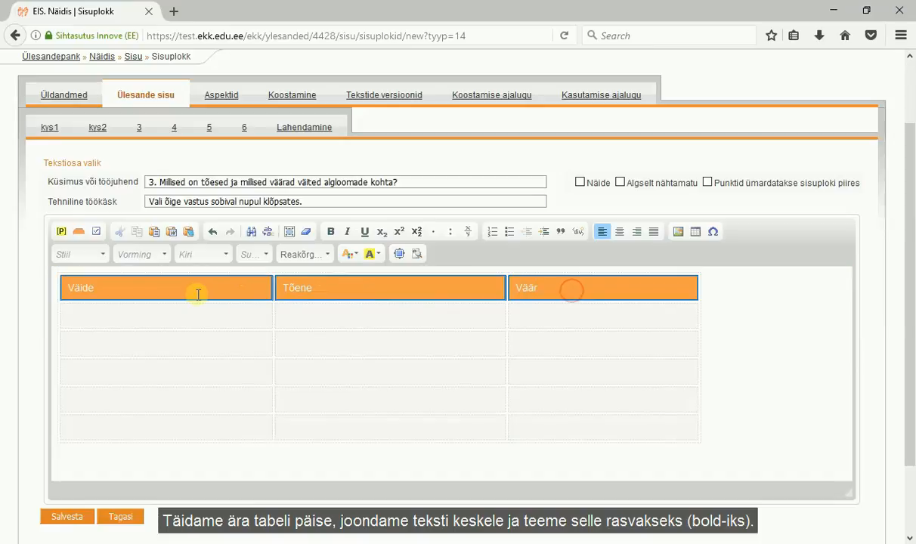
left_click(620, 236)
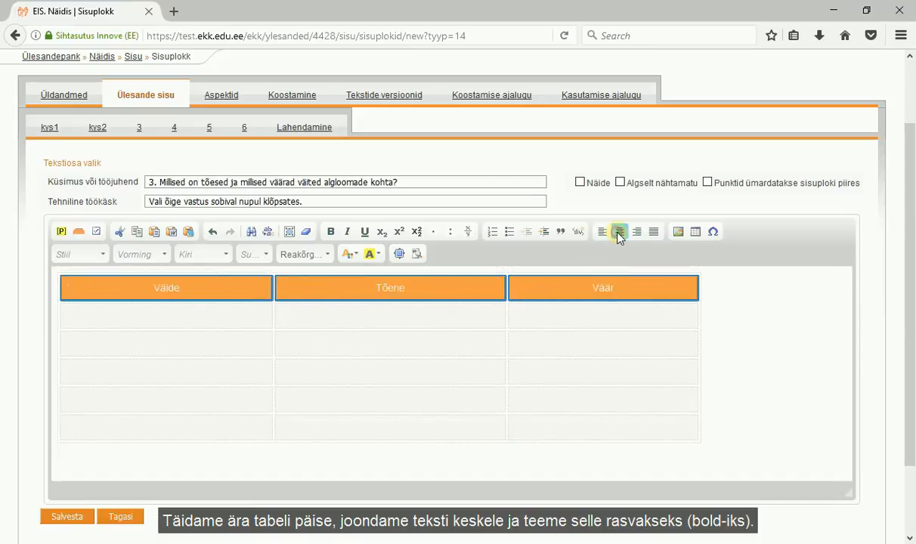
left_click(332, 235)
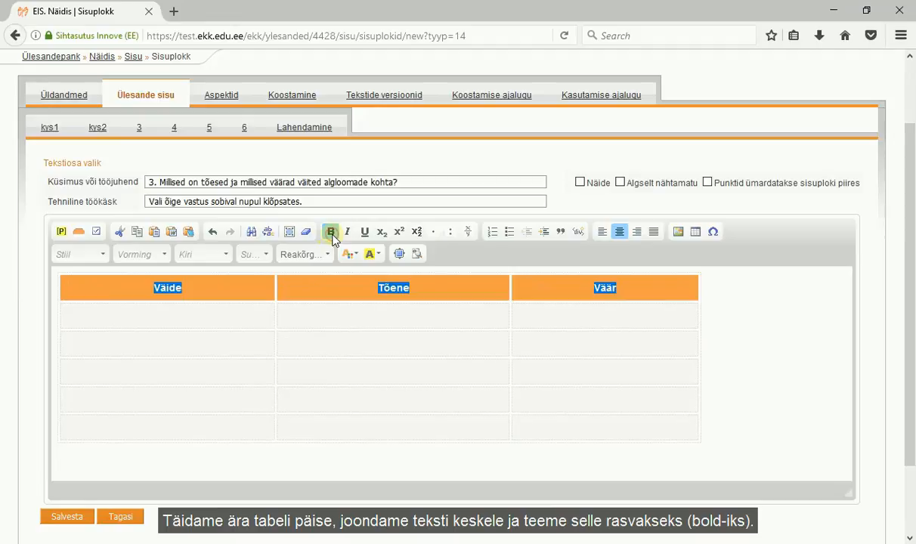
left_click(234, 311)
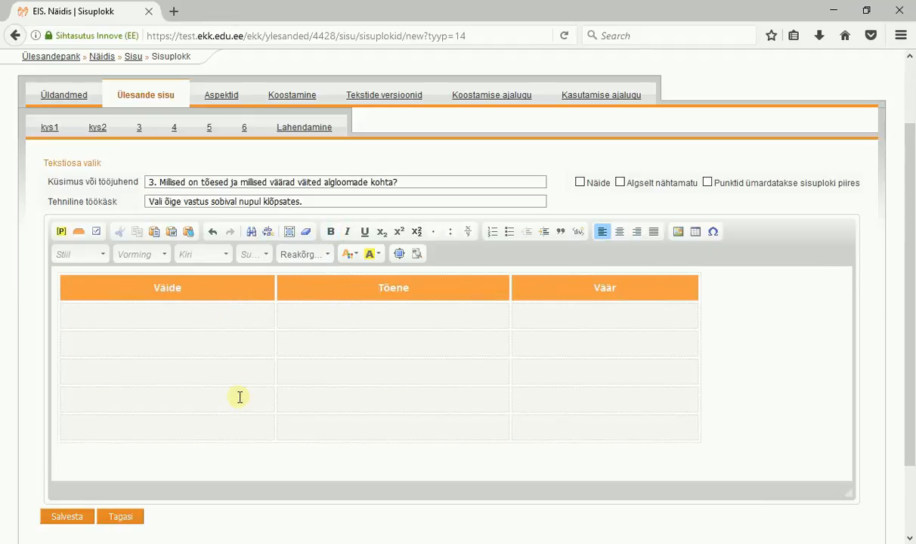
- Copy "Kingloom paljuneb enamasti suguliselt." from the Notepad notes into the first cell below Väide in the browser
key("alt+Tab")
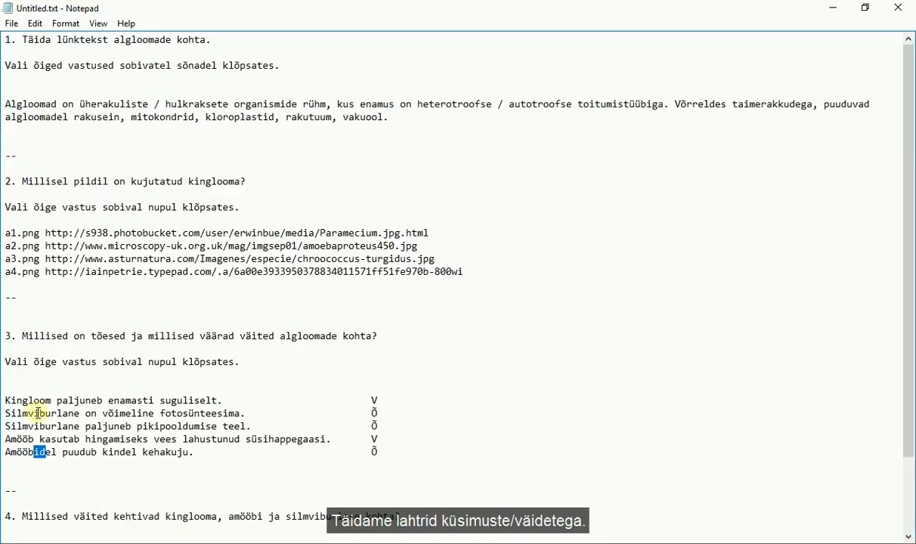
left_click_drag(6, 401, 218, 405)
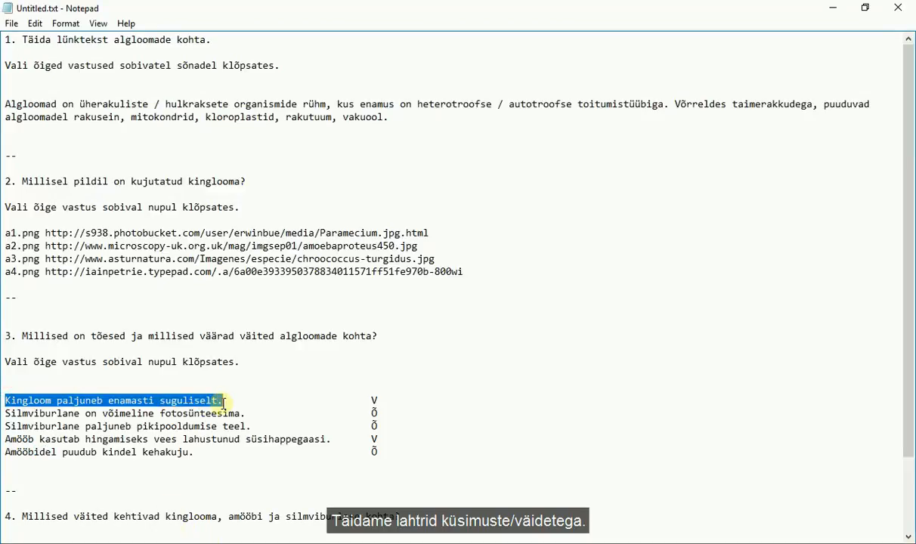
key("alt+Tab")
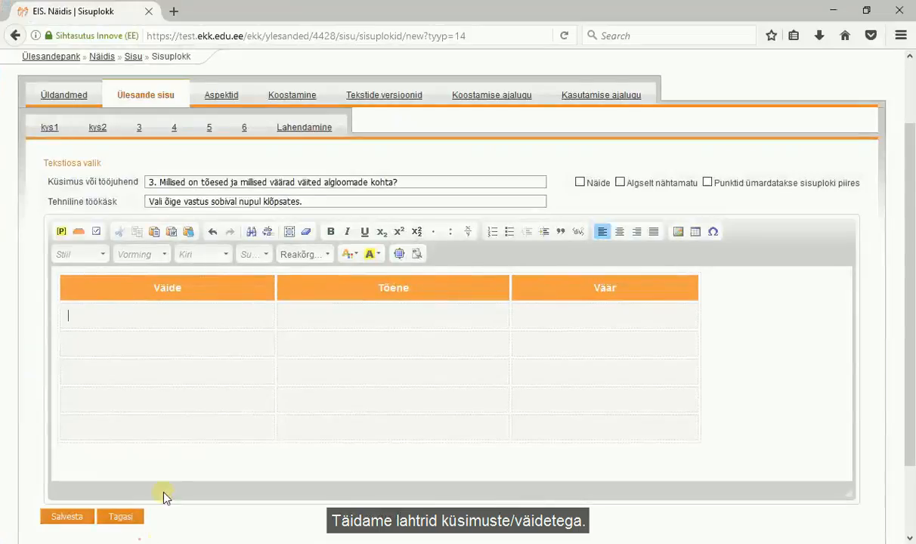
type("Kingloom paljuneb enamasti suguliselt.")
- Copy "Silmviburlane on võimeline fotosünteesima." from the Notepad notes into the second statement cell of the table
key("alt+Tab")
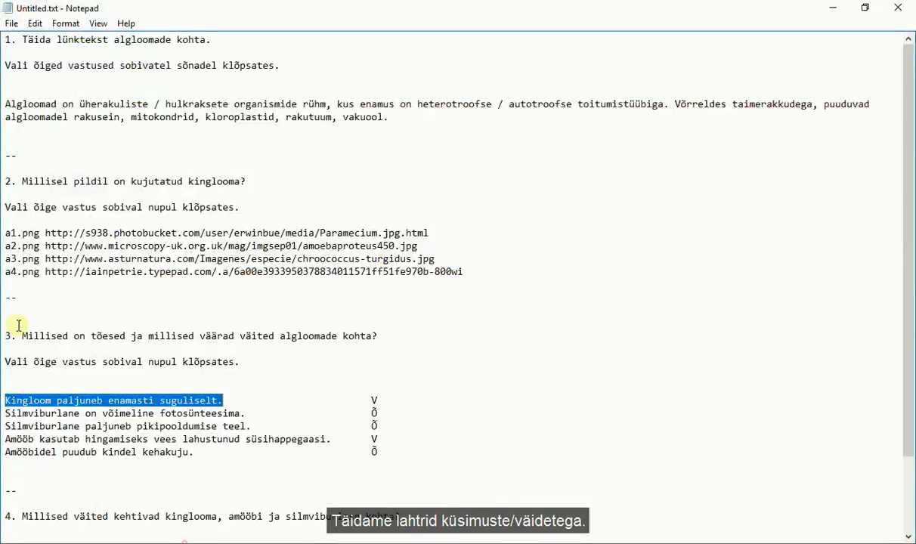
left_click(8, 414)
left_click_drag(7, 414, 247, 413)
key("ctrl+c")
key("alt+Tab")
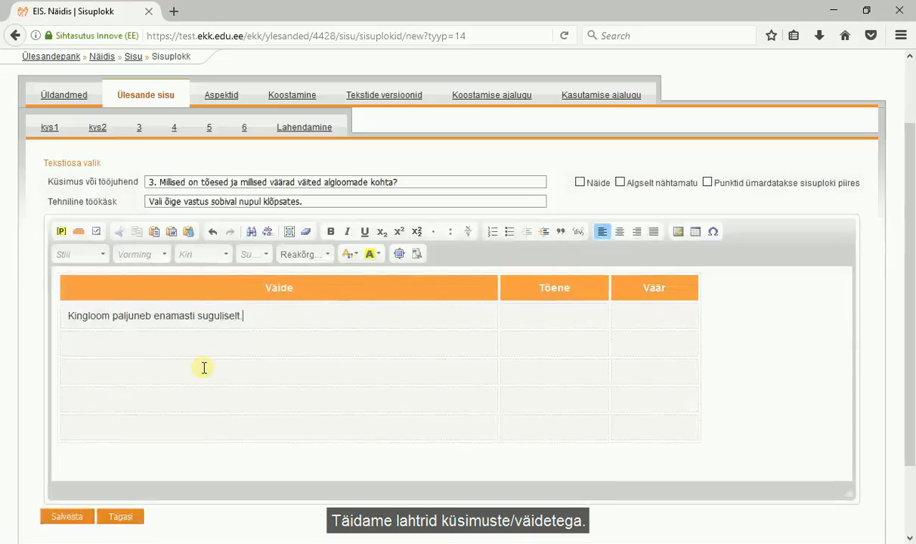
left_click(199, 341)
key("ctrl+v")
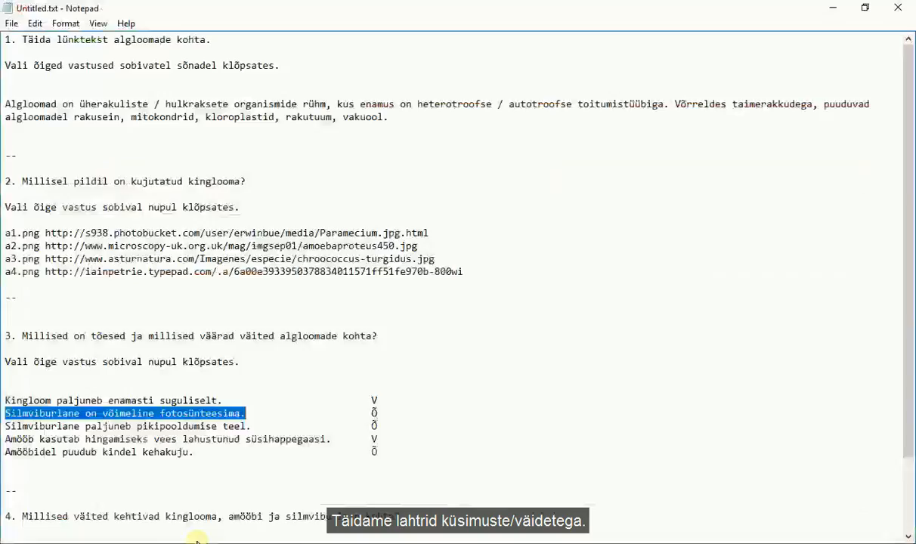
- Copy "Silmviburlane paljuneb pikipooldumise teel." from the Notepad notes into the third statement cell
key("alt+Tab")
left_click_drag(4, 426, 252, 426)
key("ctrl+c")
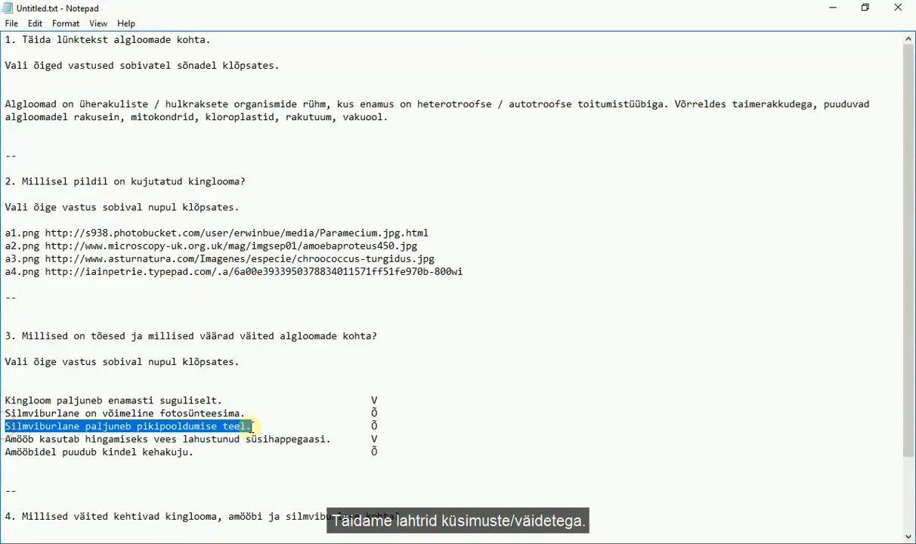
key("alt+Tab")
key("ctrl+v")
- Copy "Amööb kasutab hingamiseks vees lahustunud süsihappegaasi." from the Notepad notes into the fourth statement cell
key("alt+Tab")
left_click_drag(4, 439, 321, 439)
key("alt+Tab")
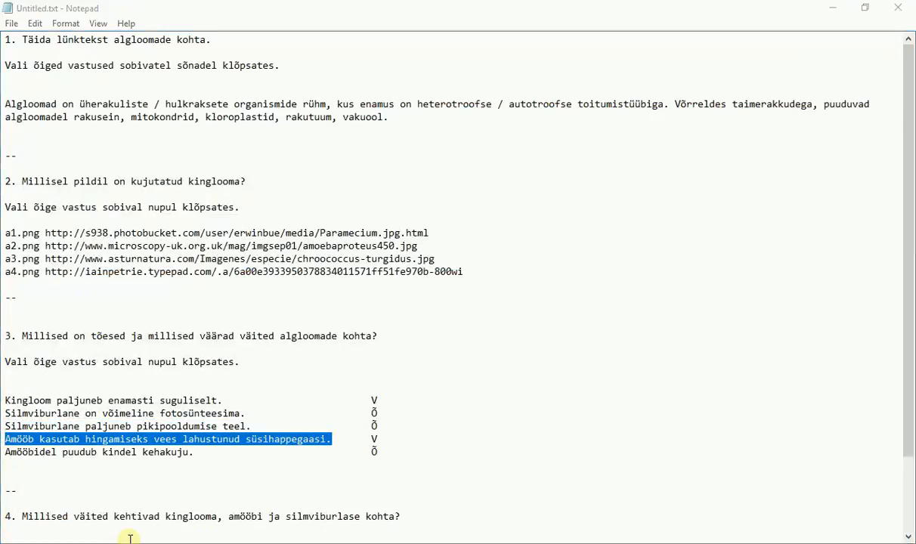
type("Amööb kasutab hingamiseks vees lahustunud süsihappegaasi.")
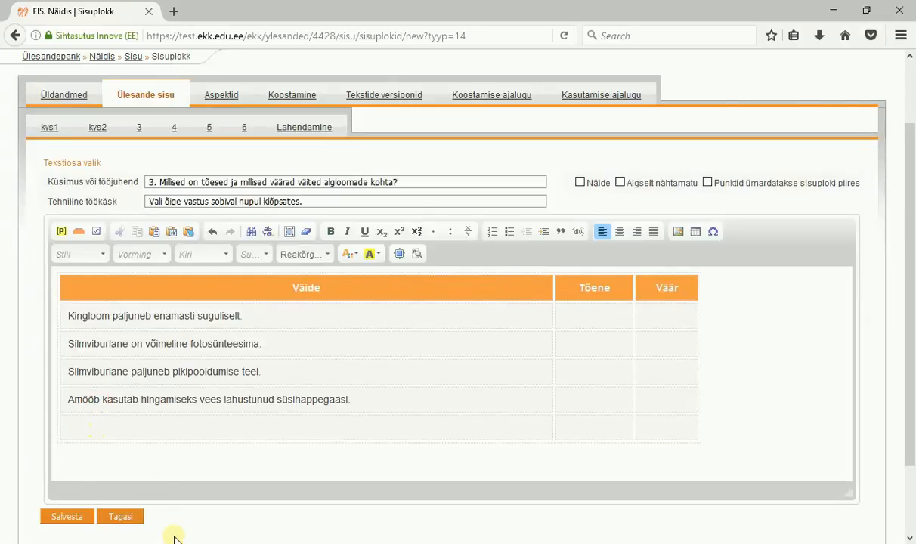
- Copy "Amööbidel puudub kindel kehakuju." from the Notepad notes into the last statement cell
key("alt+Tab")
left_click_drag(6, 451, 194, 452)
key("ctrl+c")
key("alt+Tab")
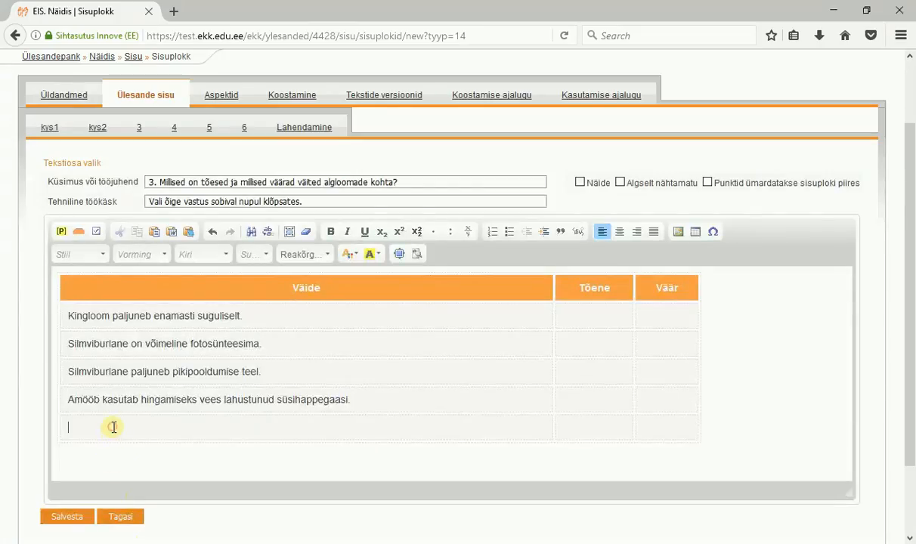
key("ctrl+v")
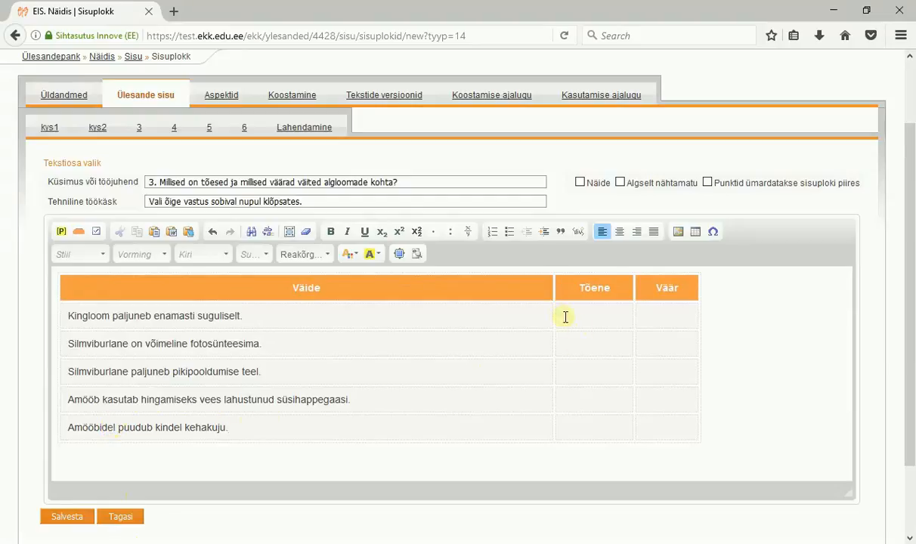
- Narrow the Väide, Tõene and Väär columns so each is only slightly wider than its text
left_click_drag(554, 310, 362, 319)
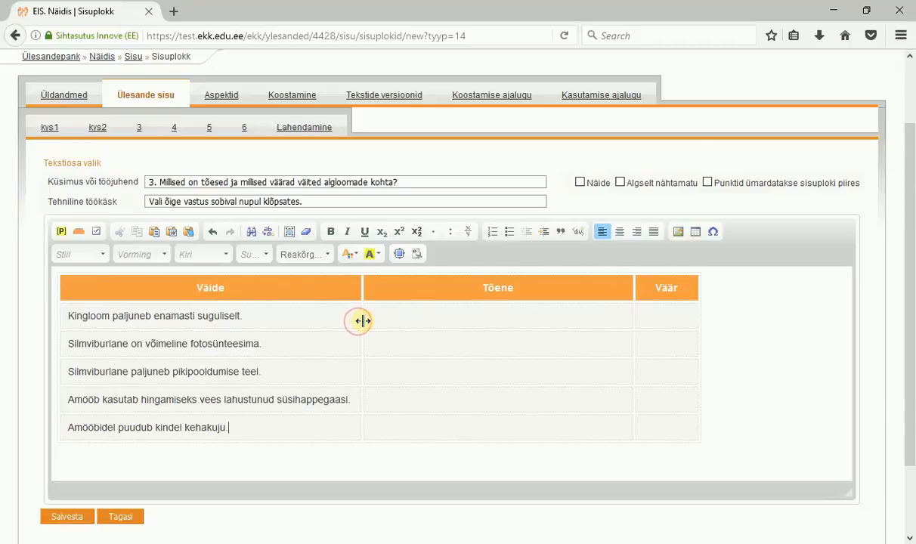
left_click_drag(634, 313, 426, 316)
left_click_drag(699, 316, 482, 320)
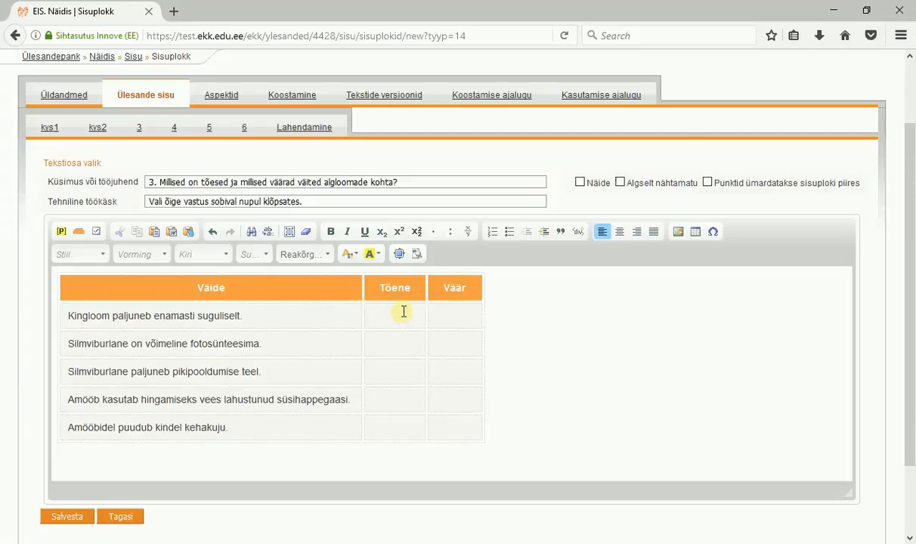
- Insert text choices E:1 under Tõene and E:2 under Väär in the first statement's row, shown as a checkbox or radio button
left_click(96, 231)
left_click(367, 298)
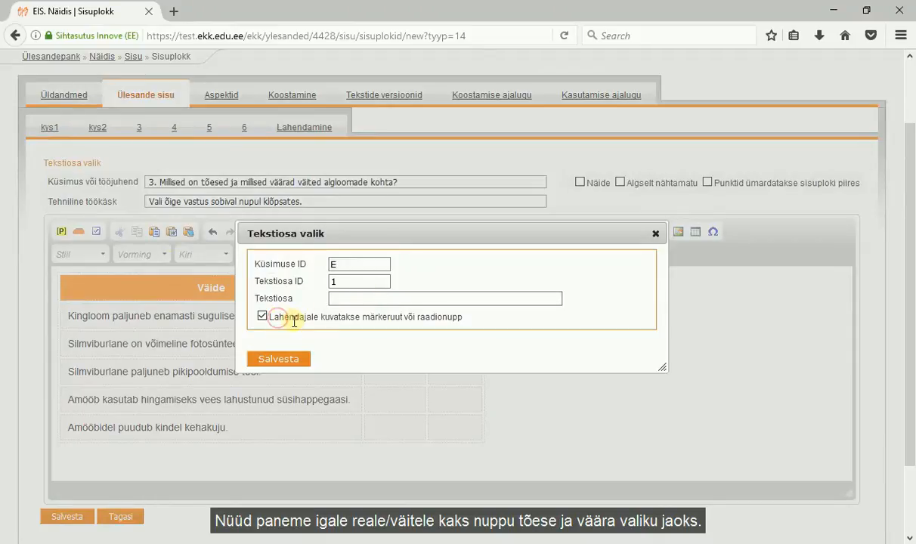
left_click(288, 360)
left_click(450, 312)
left_click(98, 233)
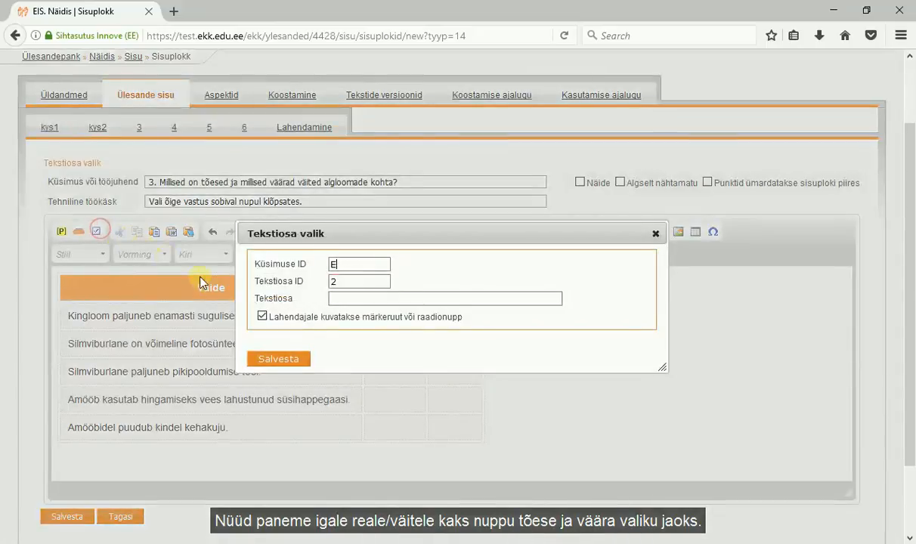
left_click(289, 360)
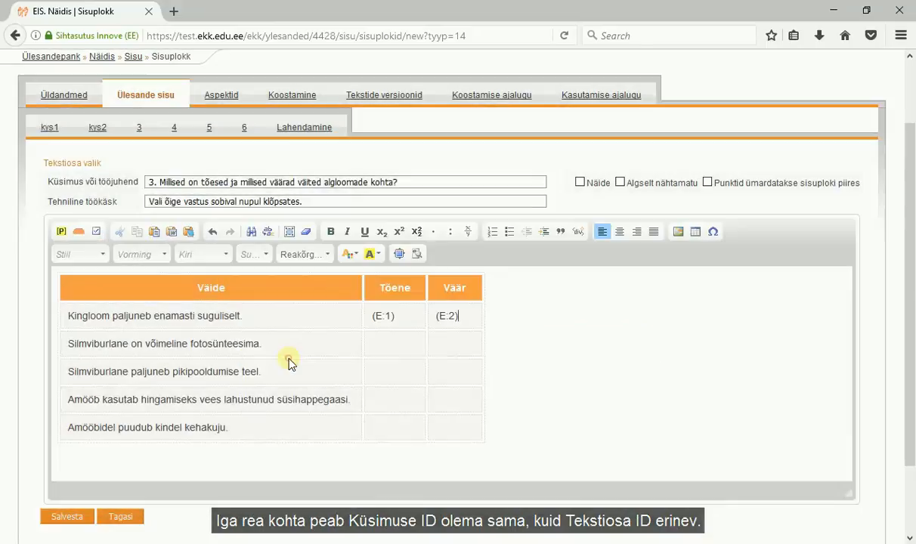
- Insert text choices F:1 under Tõene and F:2 under Väär in the second statement's row
left_click(401, 343)
left_click(96, 232)
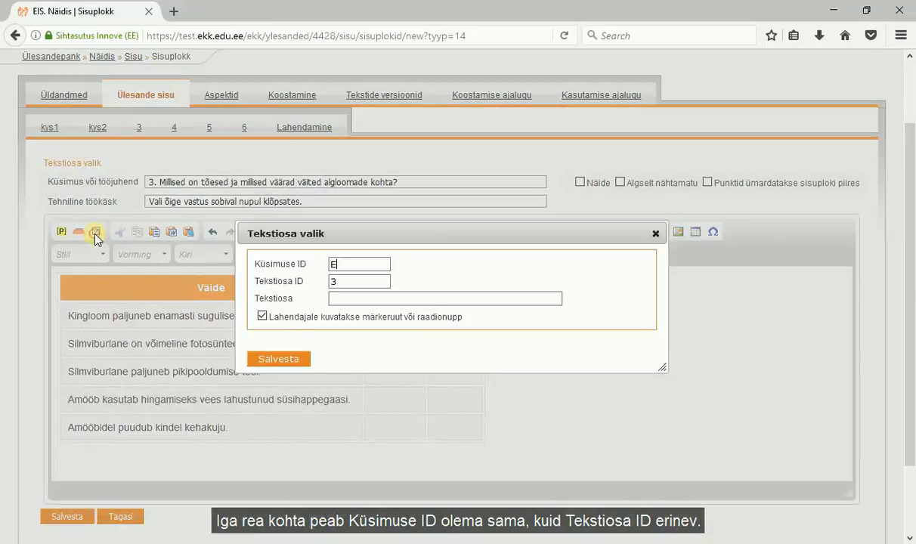
left_click(349, 278)
double_click(340, 264)
double_click(353, 281)
type("1")
left_click(284, 358)
left_click(446, 346)
left_click(97, 232)
left_click(272, 359)
- Insert text choices G:1 under Tõene and G:2 under Väär in the third statement's row
left_click(390, 373)
left_click(96, 232)
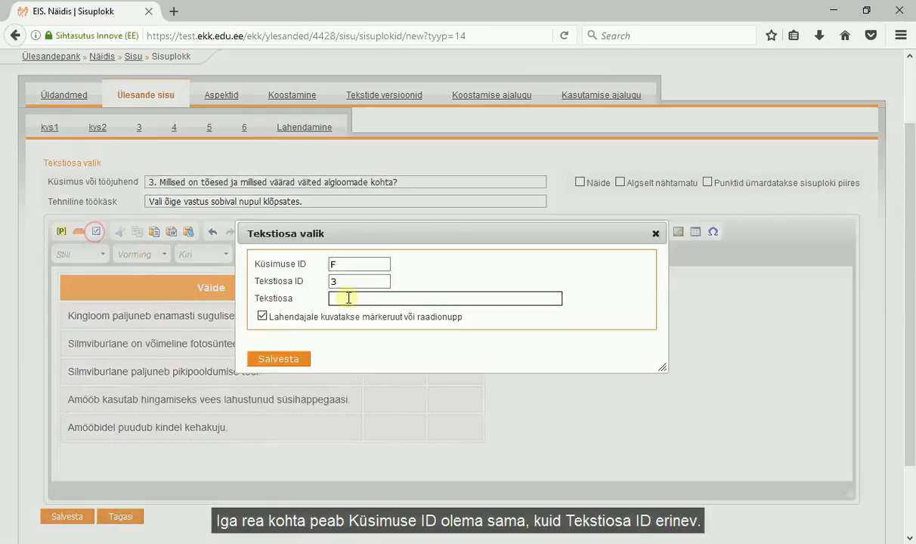
double_click(334, 265)
type("G")
double_click(336, 281)
type("1")
left_click(295, 359)
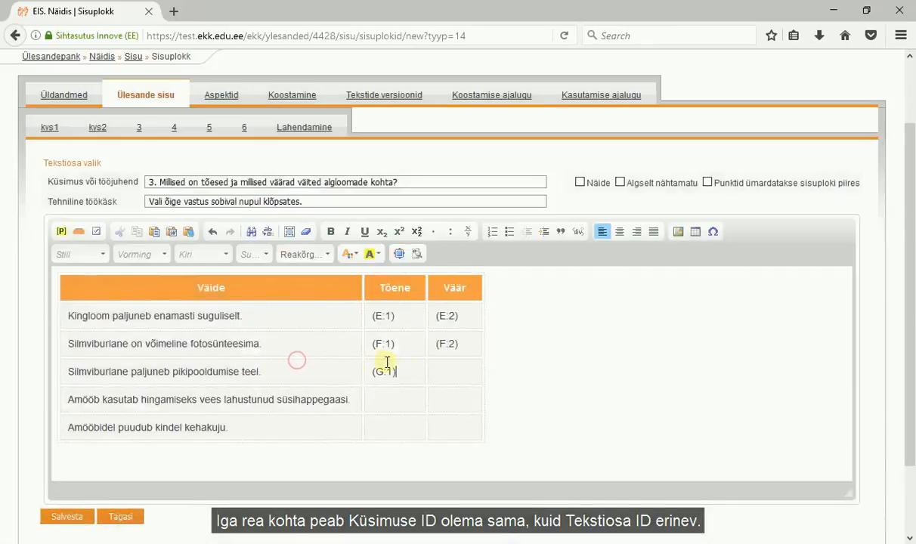
left_click(443, 373)
left_click(96, 232)
left_click(285, 350)
- Insert text choices H:1 under Tõene and H:2 under Väär in the fourth statement's row
left_click(374, 390)
left_click(96, 232)
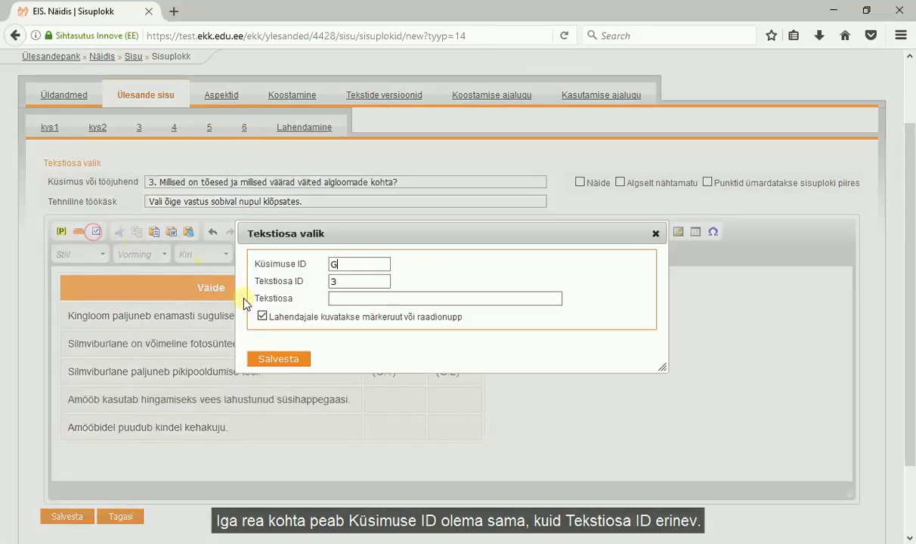
left_click_drag(348, 267, 319, 282)
type("H")
type("1")
left_click(303, 353)
left_click(462, 402)
left_click(96, 231)
left_click(294, 360)
- Insert text choices I:1 under Tõene and I:2 under Väär in the last statement's row
left_click(405, 422)
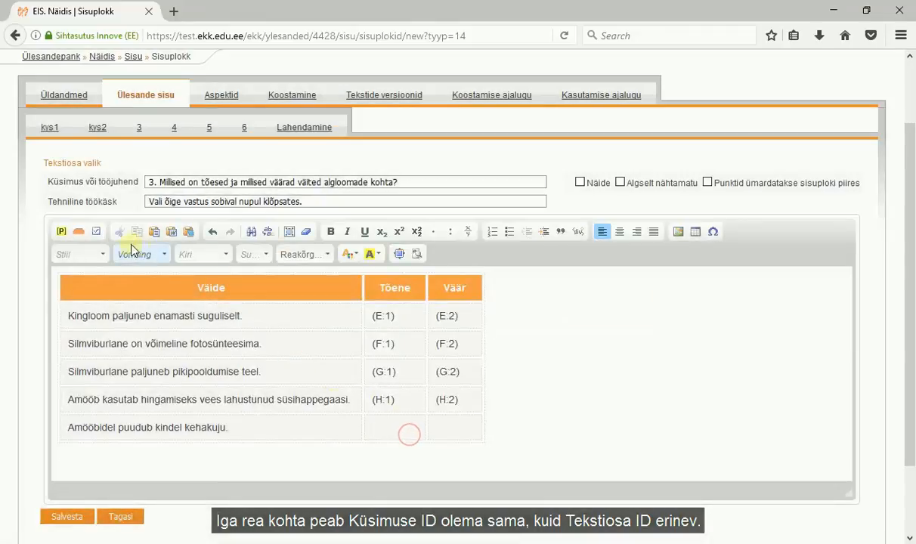
left_click(96, 231)
left_click_drag(352, 260, 302, 262)
type("I")
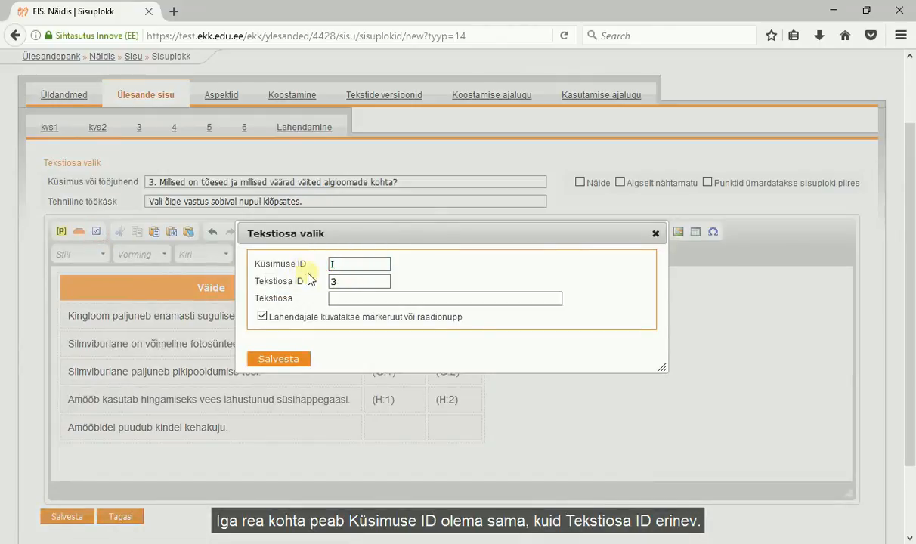
left_click_drag(356, 281, 332, 281)
type("1")
left_click(291, 361)
left_click(452, 428)
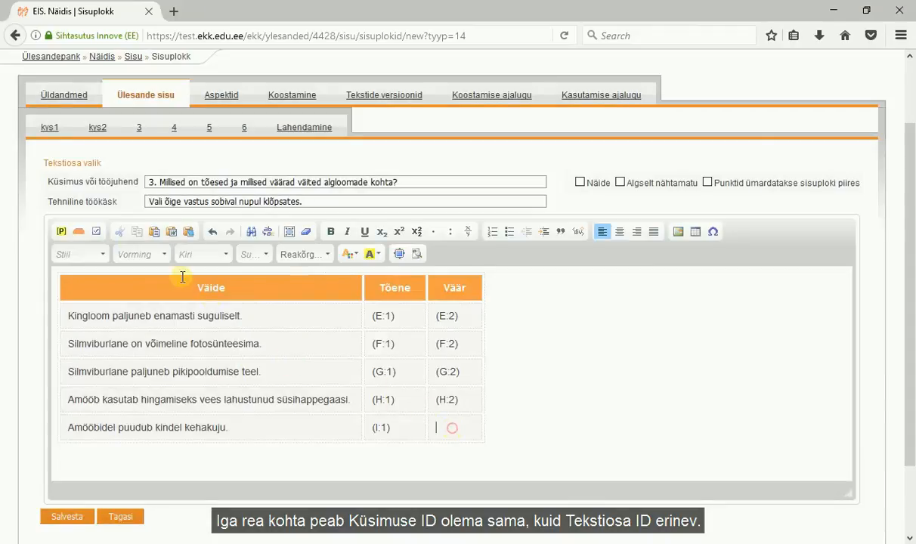
left_click(96, 232)
left_click(296, 358)
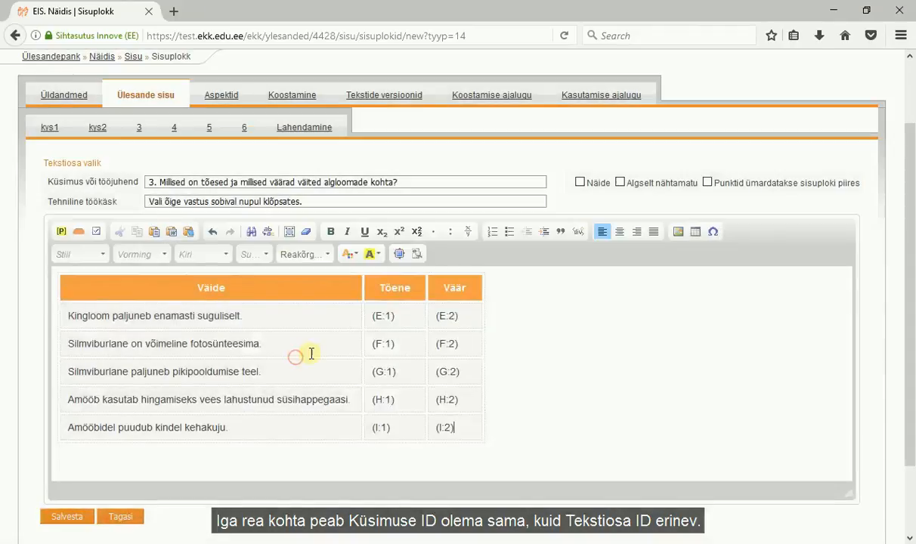
- Centre the five choices E:2 to I:2 in the Väär column
left_click(460, 316)
left_click(620, 231)
key("Down")
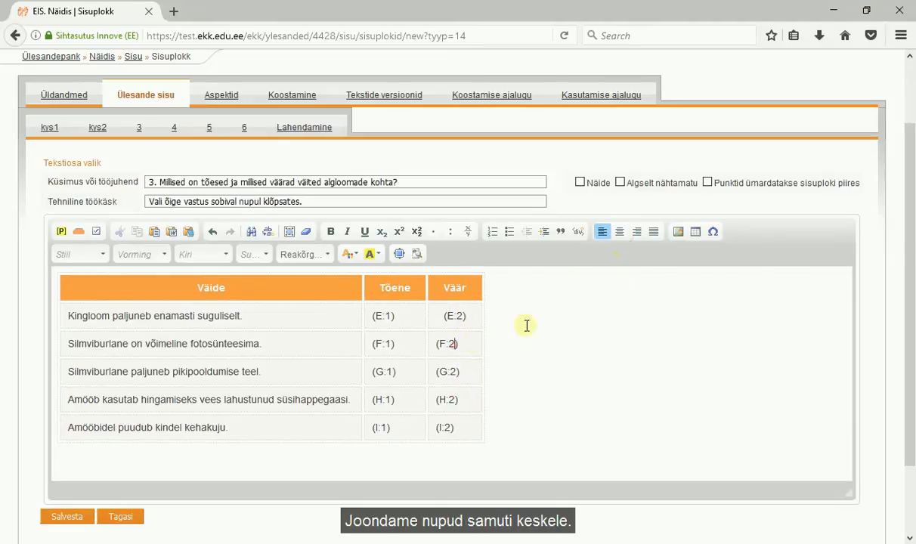
left_click(623, 233)
left_click(625, 235)
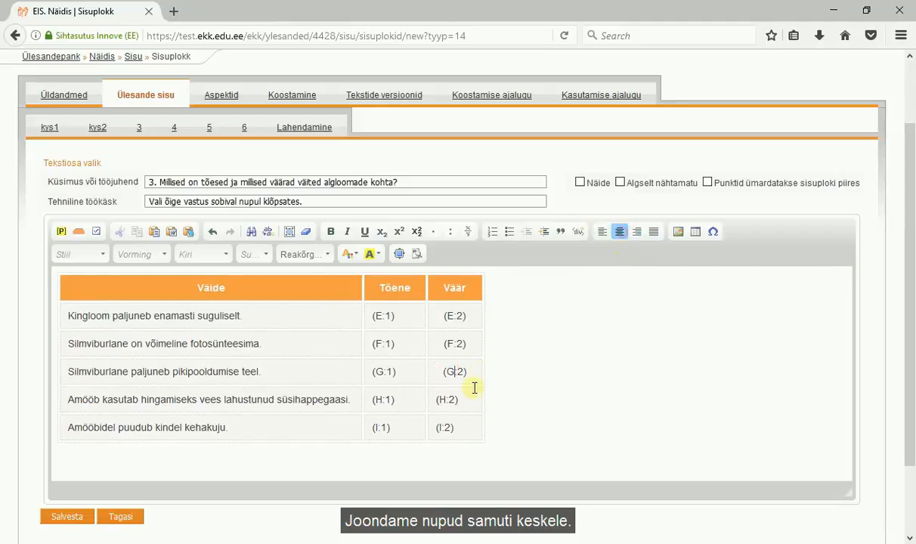
left_click(459, 399)
left_click(620, 232)
left_click(453, 427)
left_click(620, 233)
- Centre the five choices I:1 to E:1 in the Tõene column
left_click(395, 427)
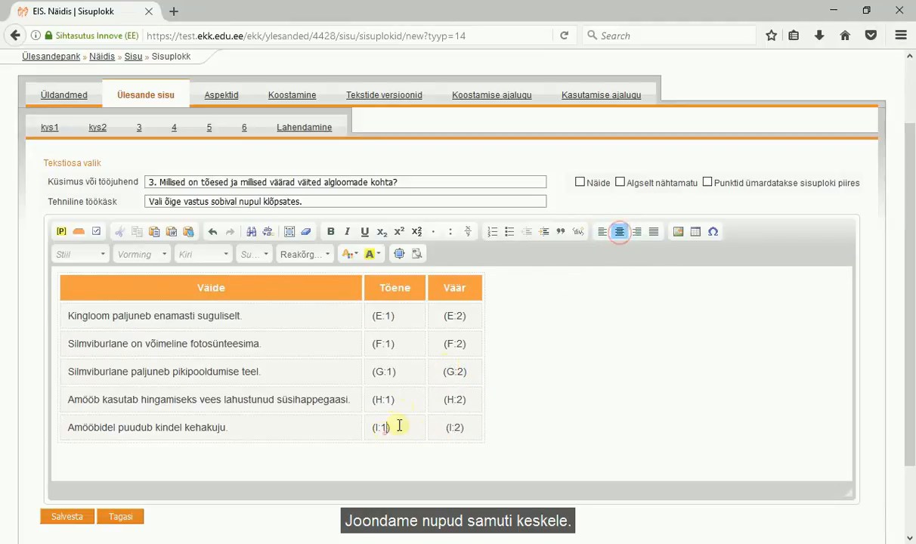
left_click(620, 232)
left_click(393, 403)
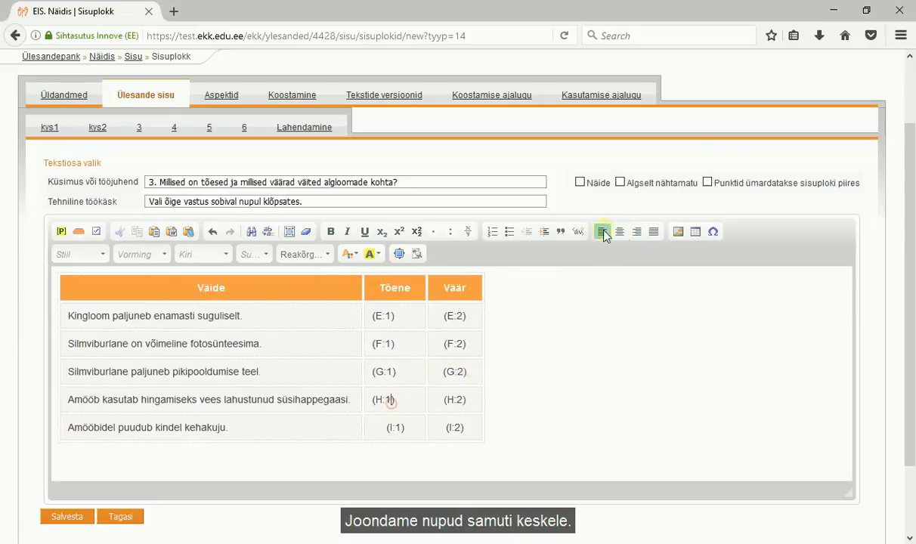
left_click(620, 232)
left_click(392, 371)
left_click(620, 232)
left_click(384, 344)
left_click(619, 232)
left_click(384, 316)
left_click(619, 232)
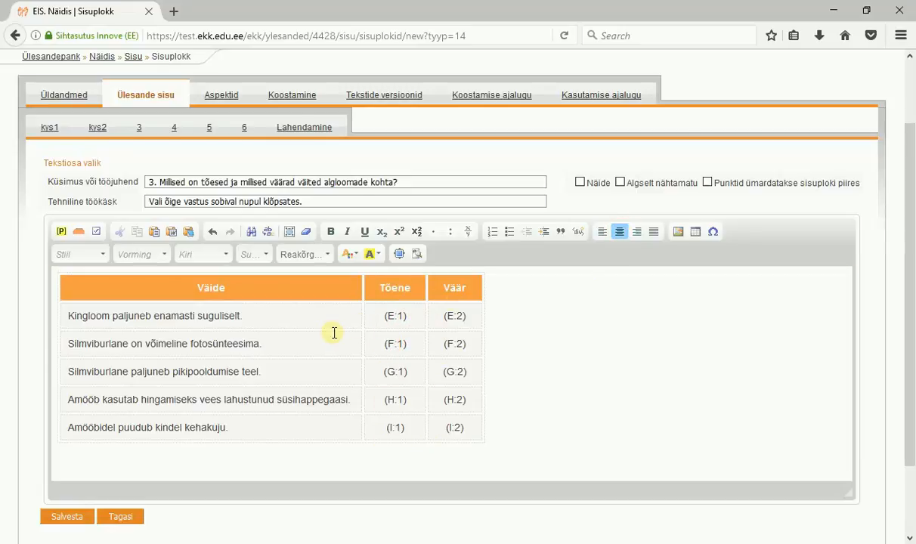
- Save the third question's content block and rename it as kys3
scroll(334, 333, "down", 2)
left_click(62, 439)
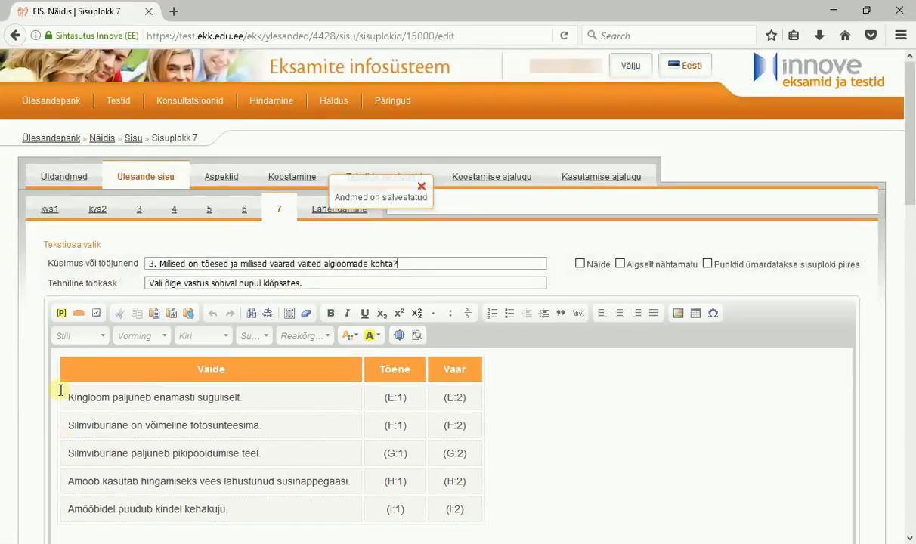
left_click(280, 211)
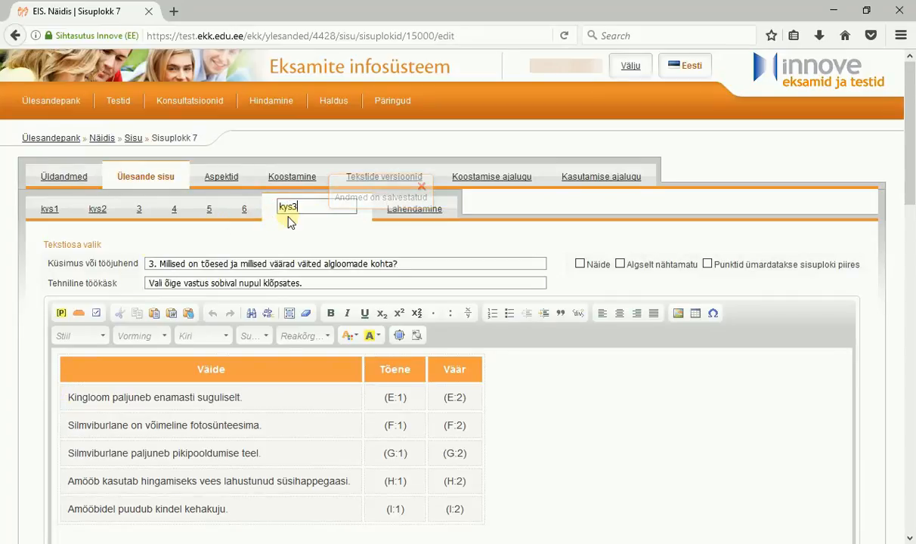
type("kys3")
key("Return")
- Examine the preview and the answer-scoring blocks, comparing their question IDs with those in the statement table
scroll(287, 231, "down", 5)
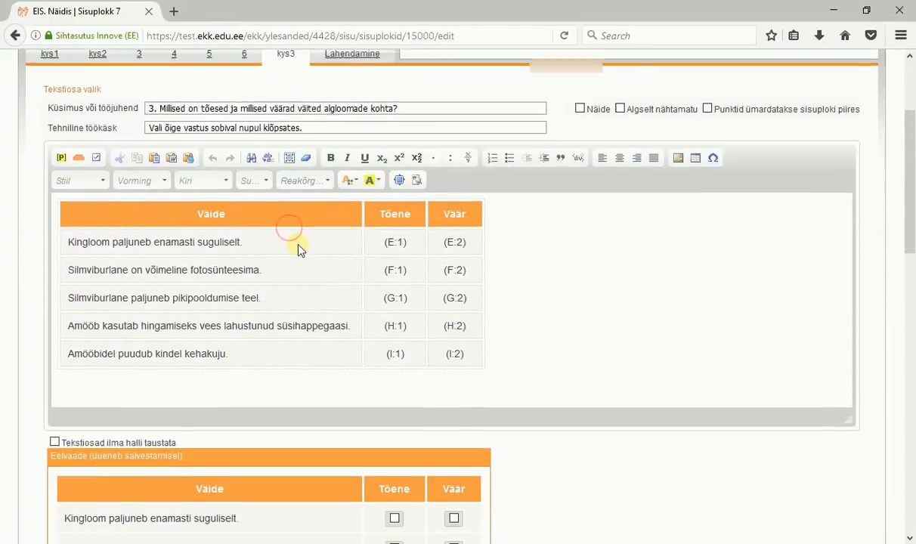
scroll(267, 276, "down", 5)
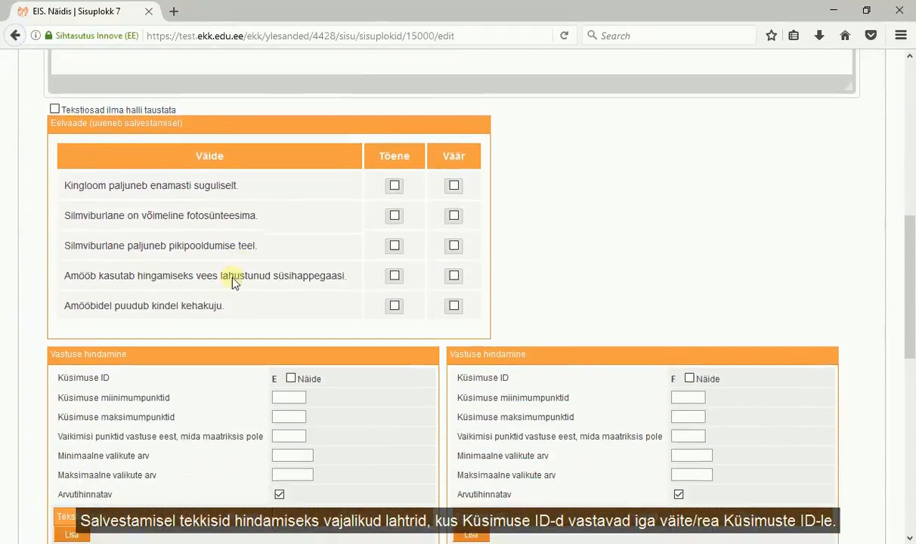
scroll(230, 304, "down", 5)
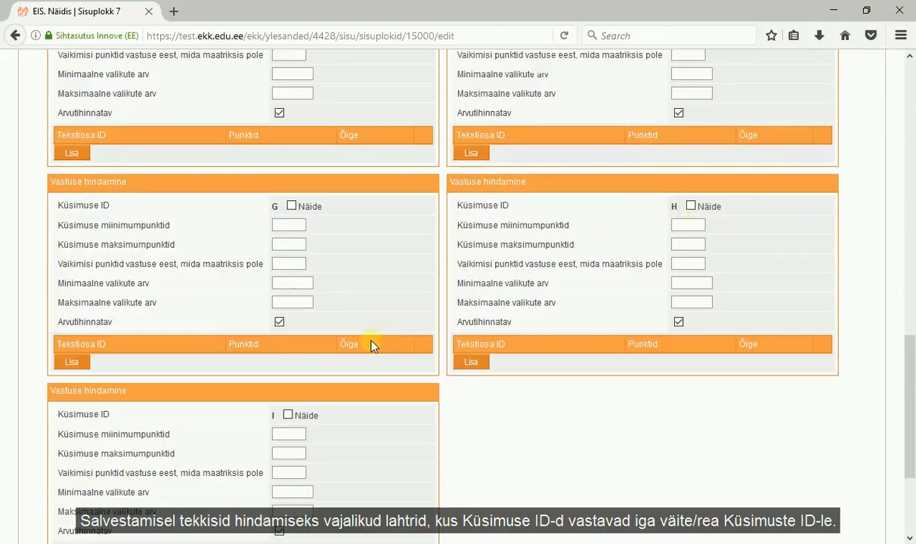
left_click_drag(59, 205, 276, 205)
left_click_drag(474, 205, 675, 206)
left_click_drag(94, 421, 272, 418)
scroll(272, 420, "up", 3)
scroll(254, 417, "up", 5)
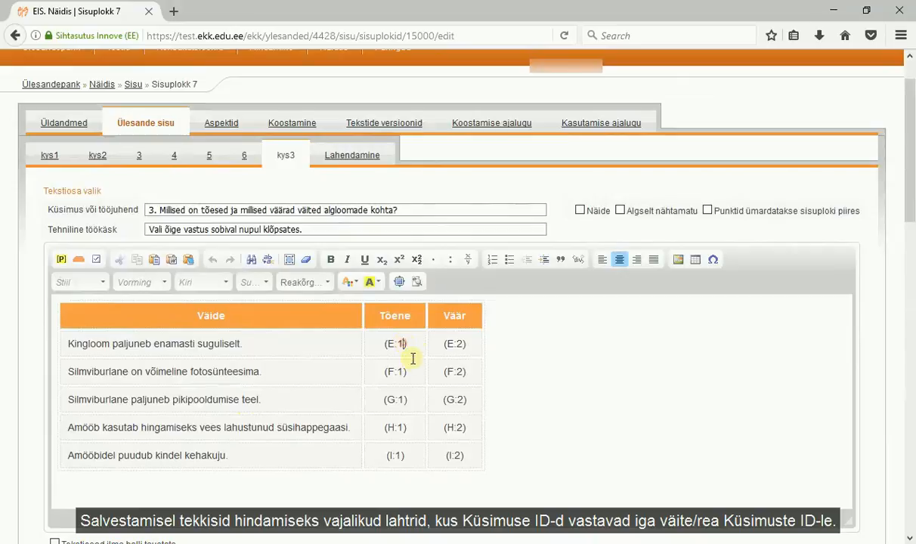
- Check the statement table's question IDs and compare the first statement's answer in the Notepad notes with its Väär choice E:2
left_click(408, 399)
left_click(410, 427)
left_click(405, 454)
scroll(223, 433, "down", 2)
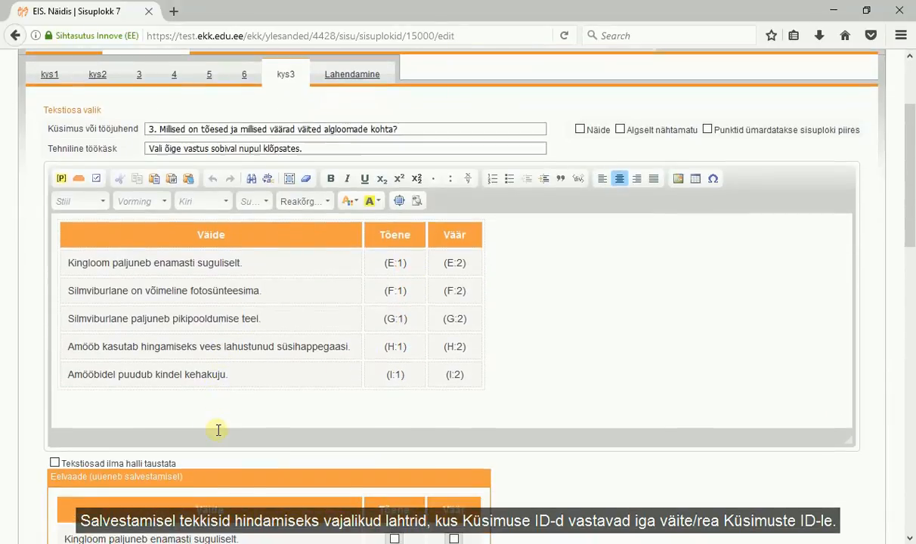
key("alt+Tab")
left_click_drag(5, 400, 378, 400)
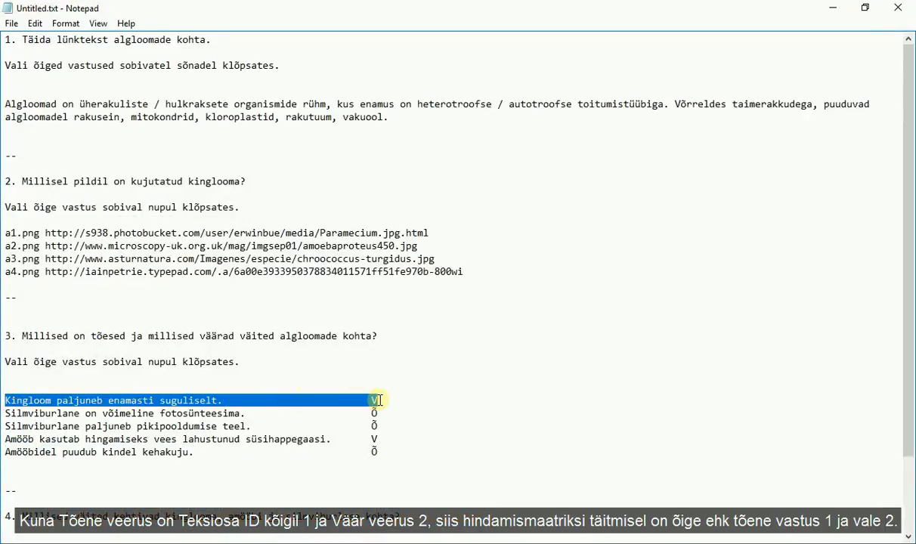
key("alt+Tab")
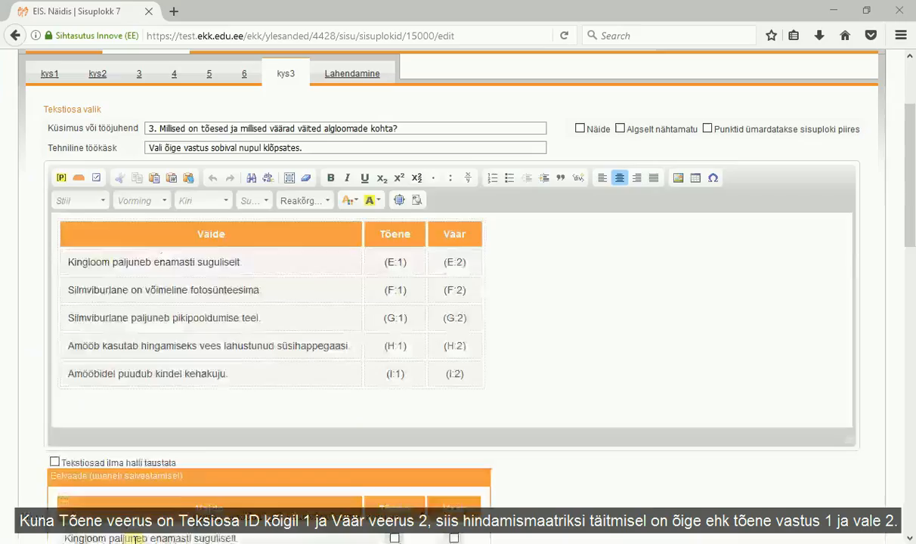
left_click_drag(112, 262, 229, 261)
left_click_drag(471, 262, 442, 262)
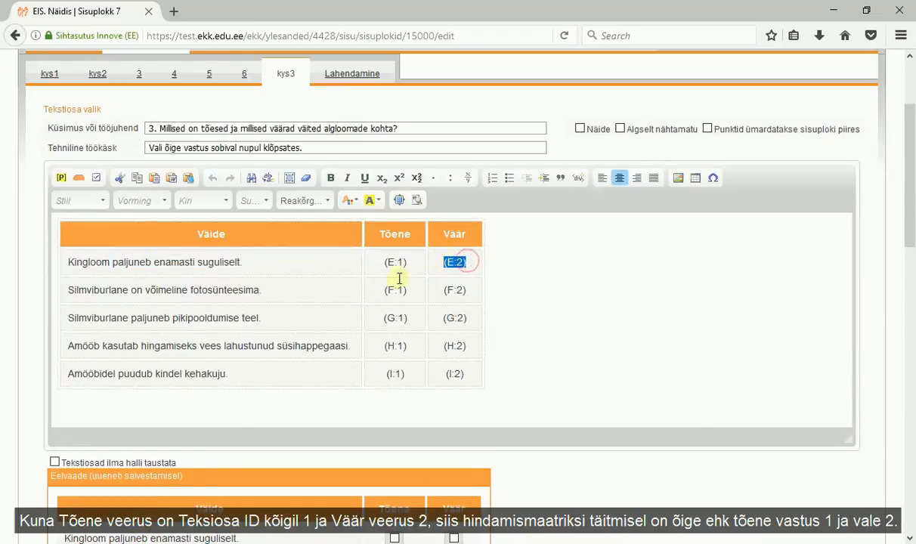
- Add a scoring row to question E with Tekstiosa ID 2 worth 0,5 points, and set its maximum number of choices to 1
scroll(344, 304, "down", 8)
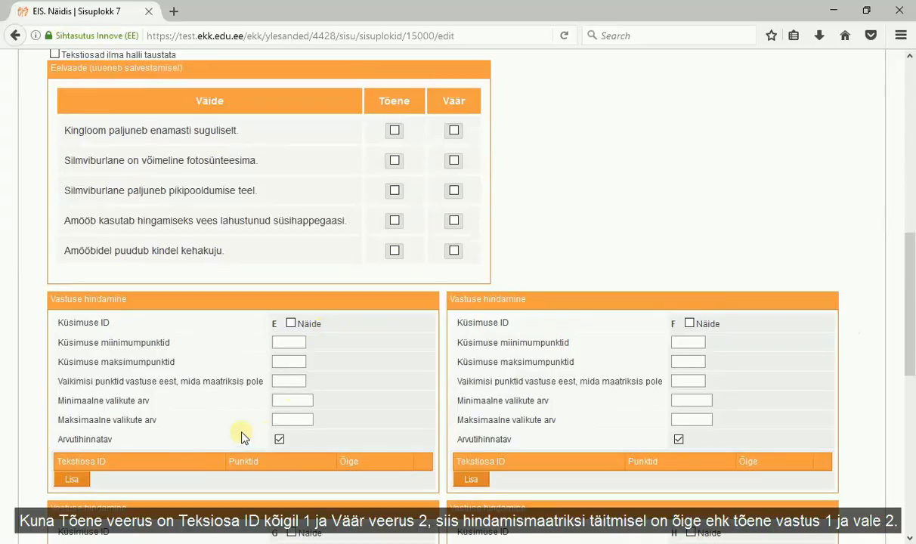
left_click(87, 481)
left_click(127, 481)
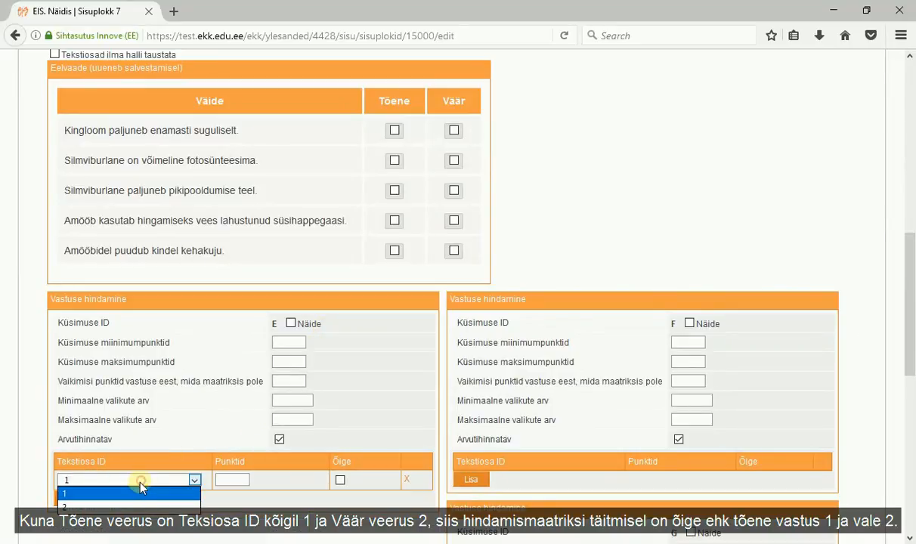
left_click(136, 501)
type("0,5")
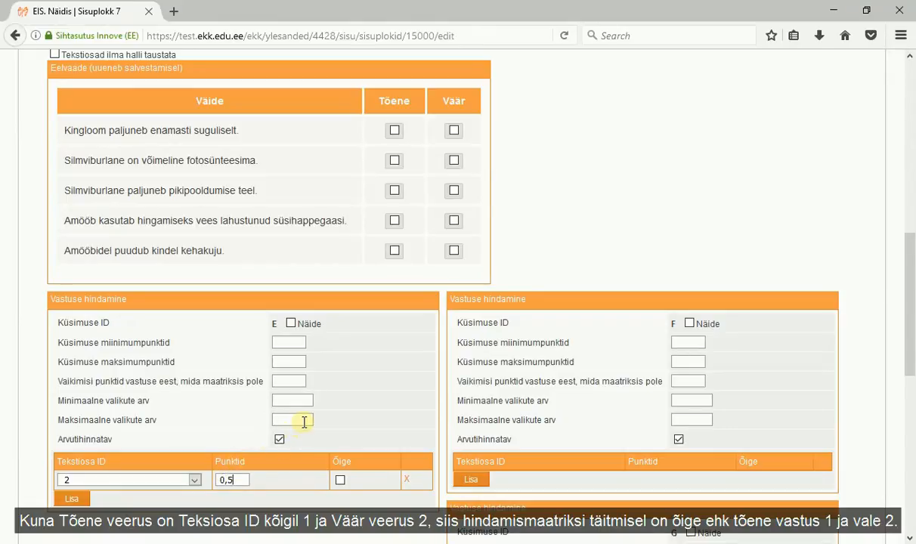
type("1")
- Check the second statement's answer in the notes and score question F with Tekstiosa ID 1 at 0,5 points, maximum choices 1
scroll(295, 427, "up", 10)
left_click(217, 540)
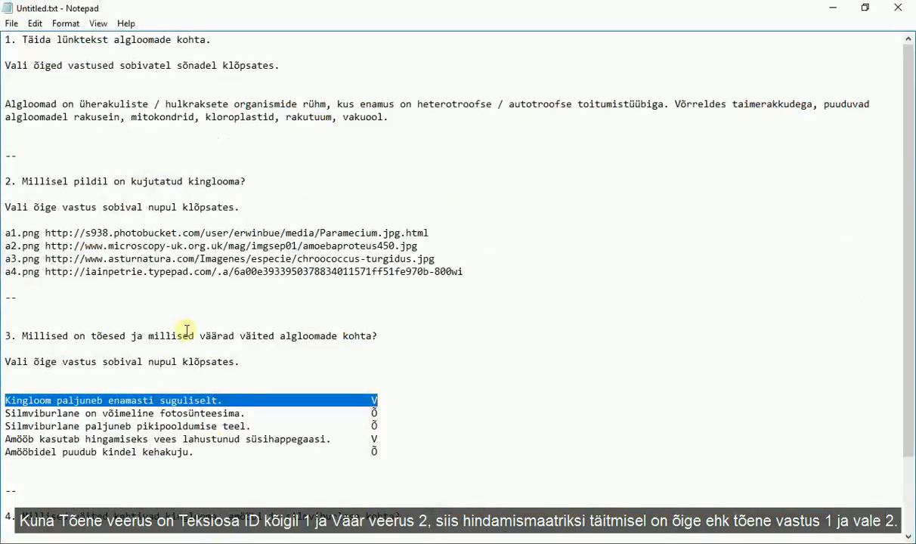
left_click_drag(28, 413, 377, 415)
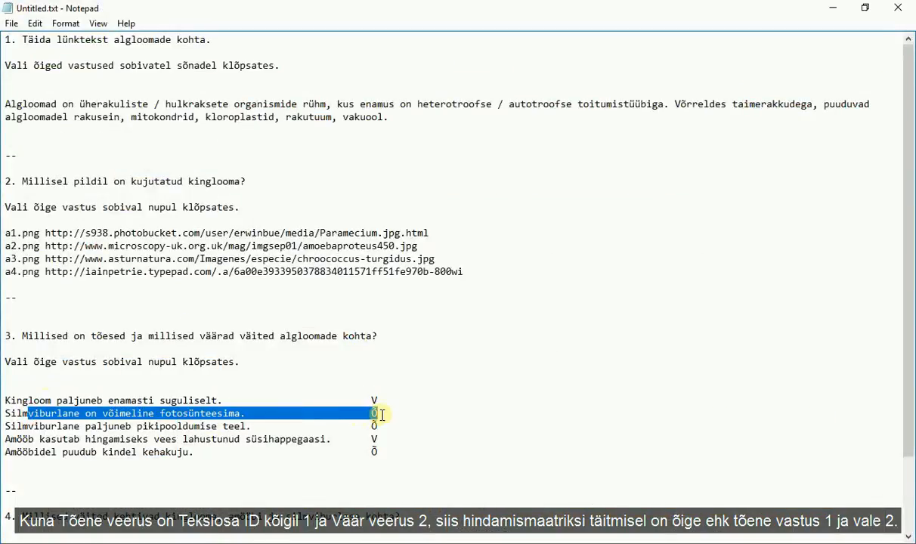
left_click(112, 538)
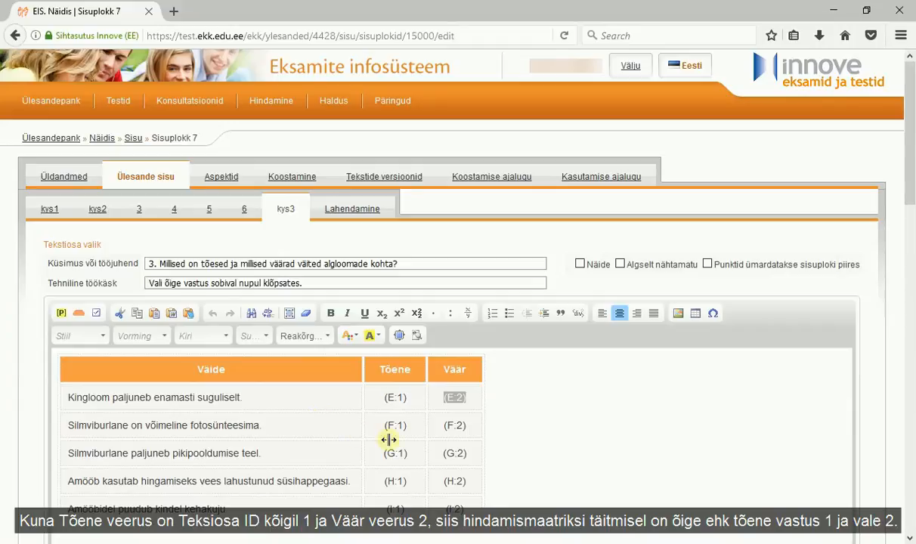
left_click_drag(408, 428, 383, 427)
scroll(302, 411, "down", 5)
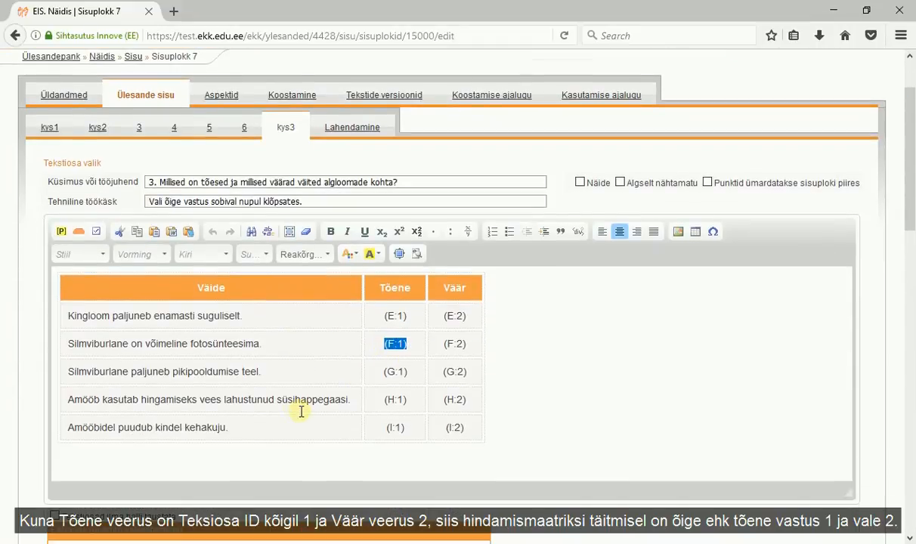
scroll(294, 403, "down", 4)
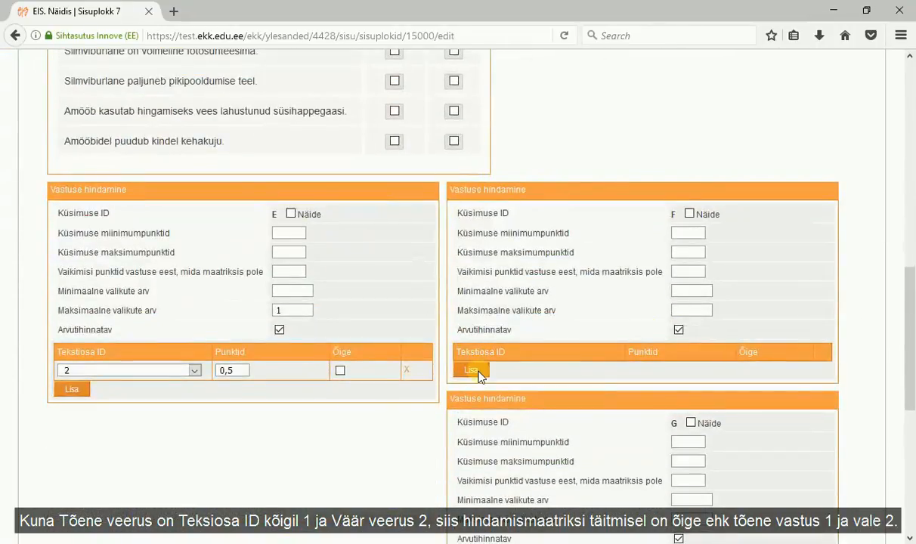
left_click(482, 372)
left_click(621, 371)
type("0,5")
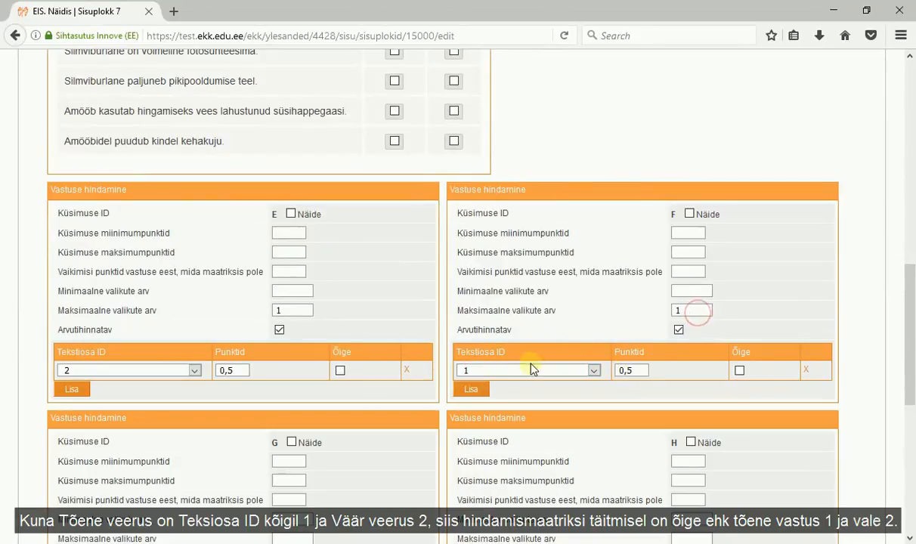
- Check the third statement's answer in the notes and score question G with Tekstiosa ID 1 at 0,5 points, maximum choices 1
scroll(406, 389, "down", 2)
scroll(400, 391, "up", 12)
scroll(382, 390, "down", 1)
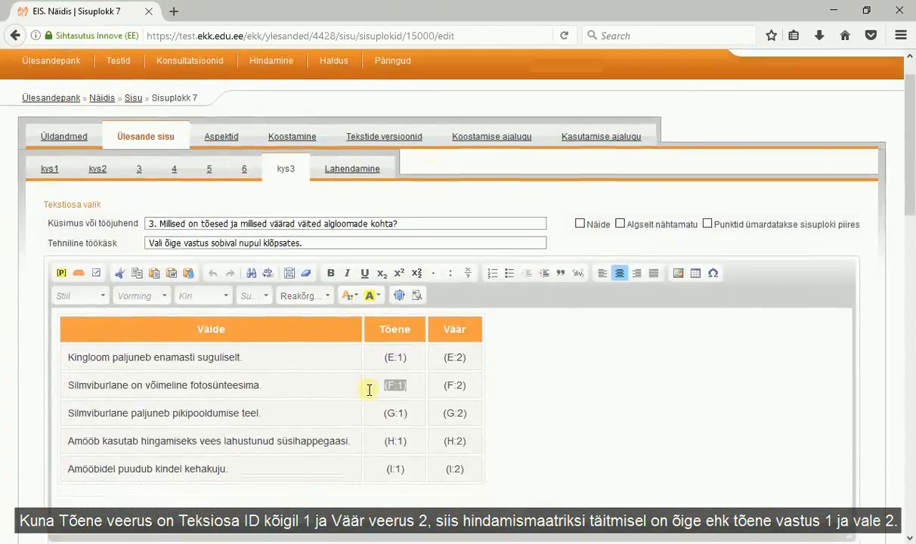
key("alt+Tab")
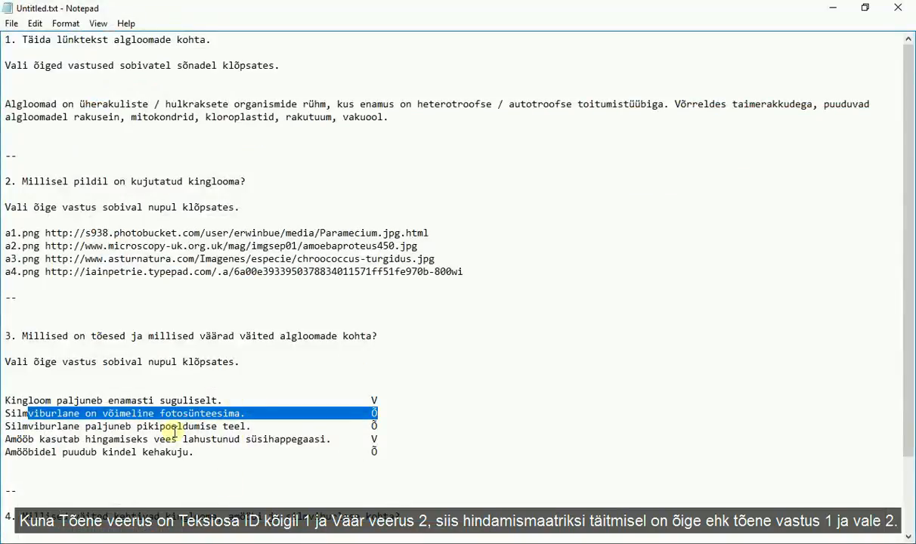
left_click_drag(45, 428, 375, 427)
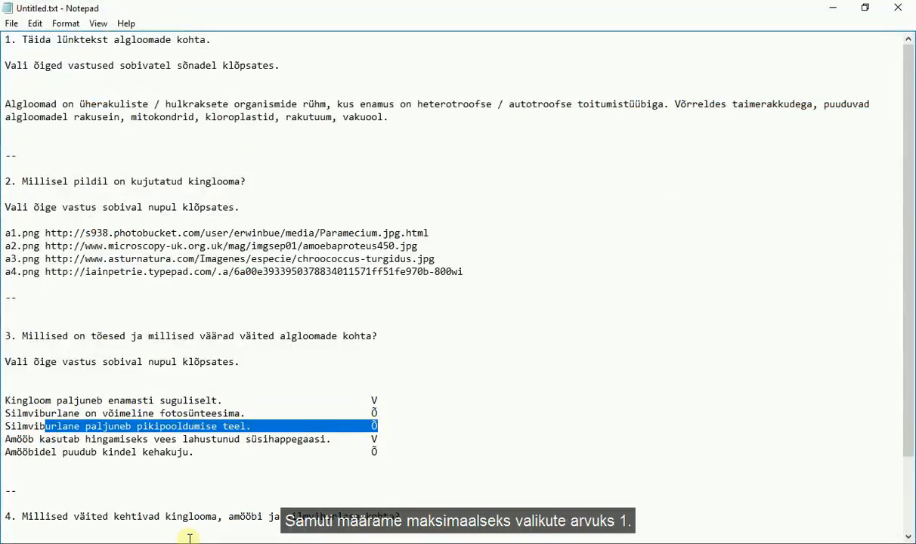
key("alt+Tab")
scroll(382, 389, "down", 3)
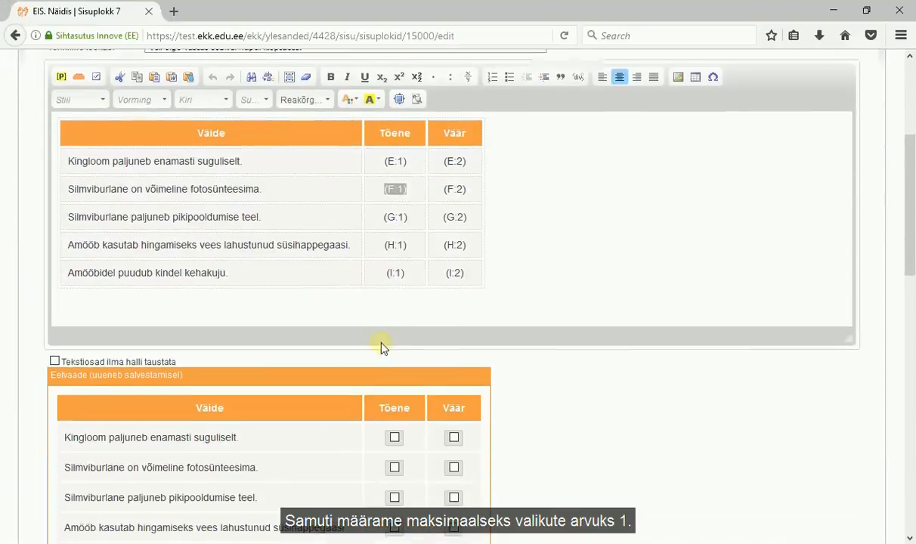
left_click_drag(409, 208, 383, 208)
scroll(353, 240, "down", 5)
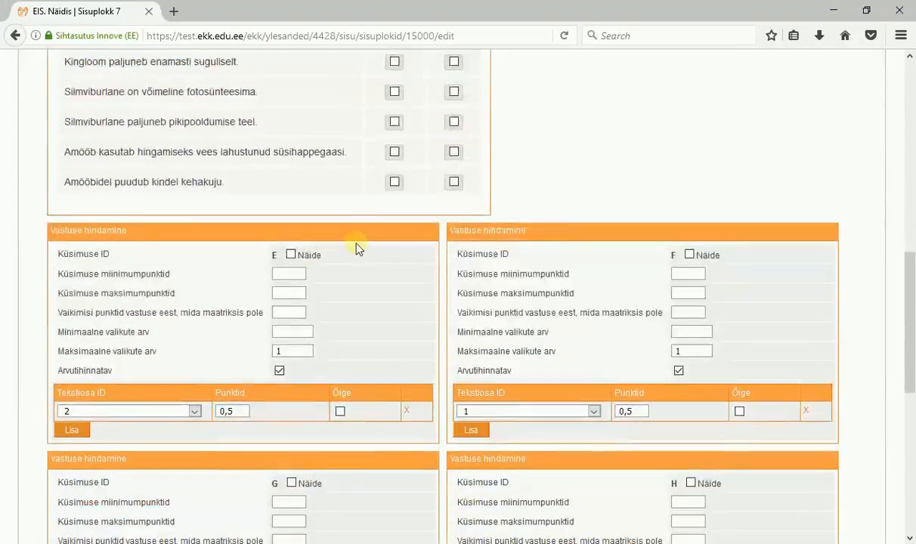
scroll(399, 290, "down", 3)
left_click(72, 394)
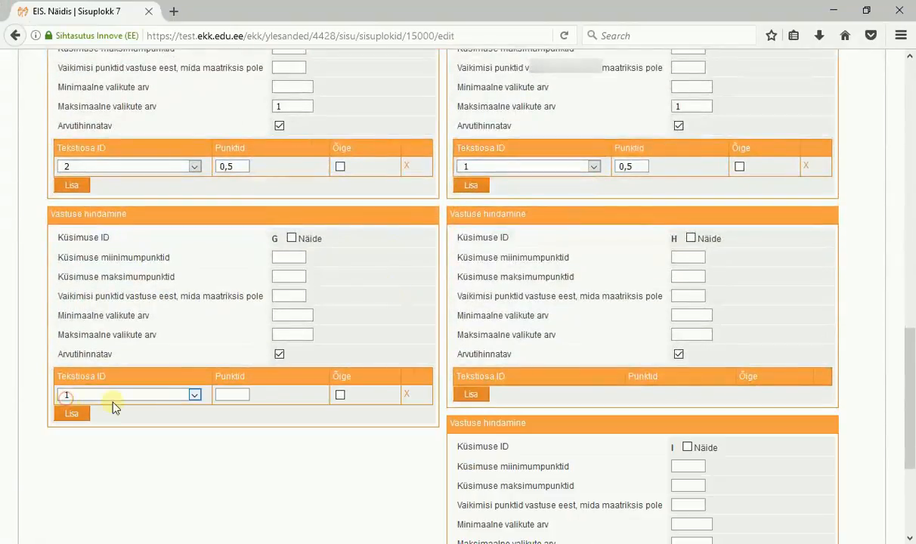
type("0,5")
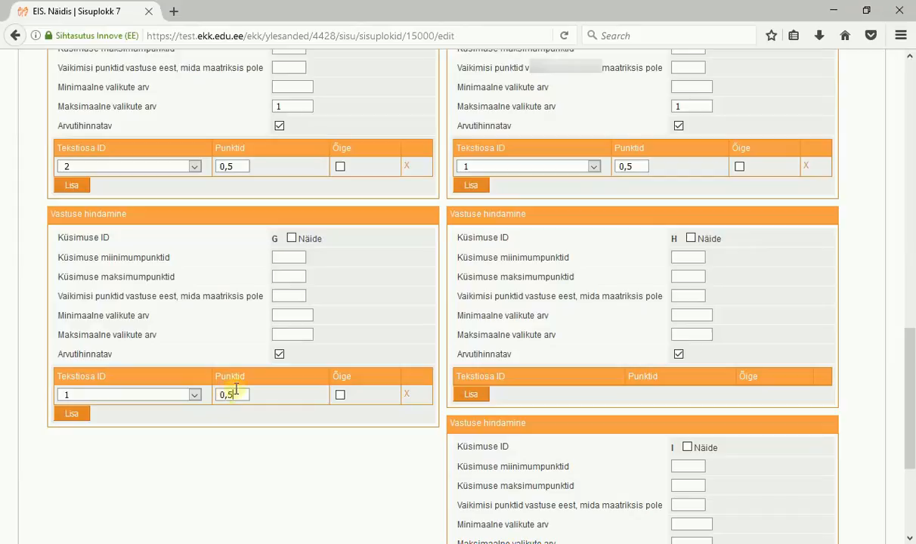
type("1")
- Check the fourth statement's answer in the notes and score question H with Tekstiosa ID 2 at 0,5 points, maximum choices 1
left_click(209, 542)
left_click_drag(28, 439, 385, 438)
left_click(137, 533)
scroll(181, 435, "up", 12)
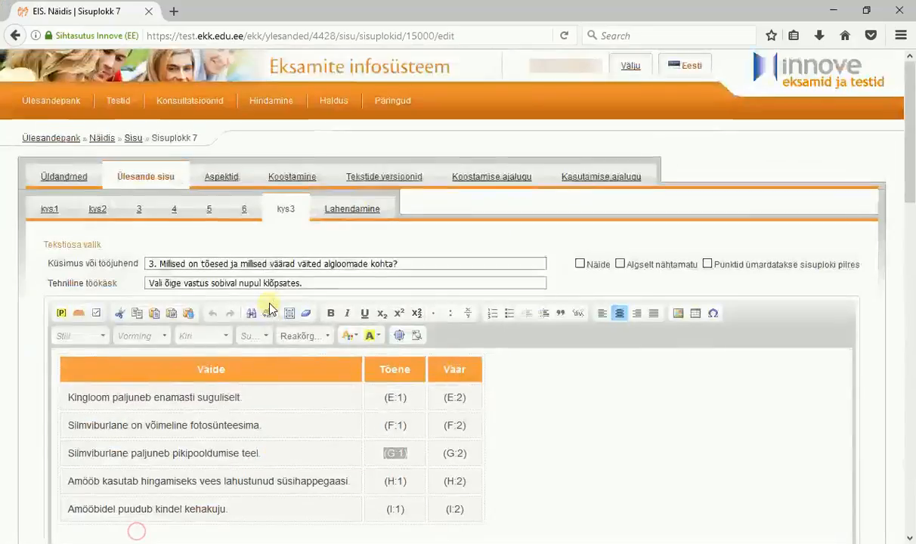
left_click_drag(118, 475, 431, 473)
scroll(374, 415, "down", 15)
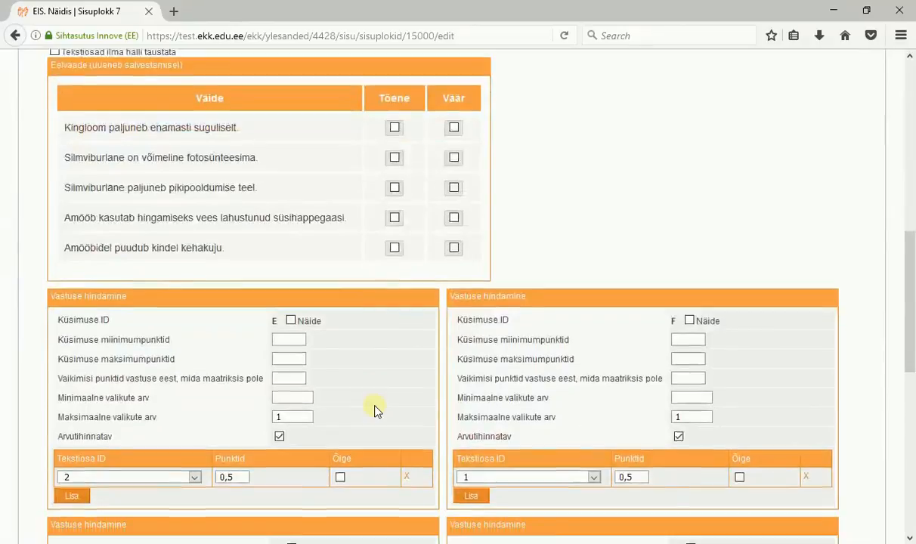
scroll(397, 385, "up", 1)
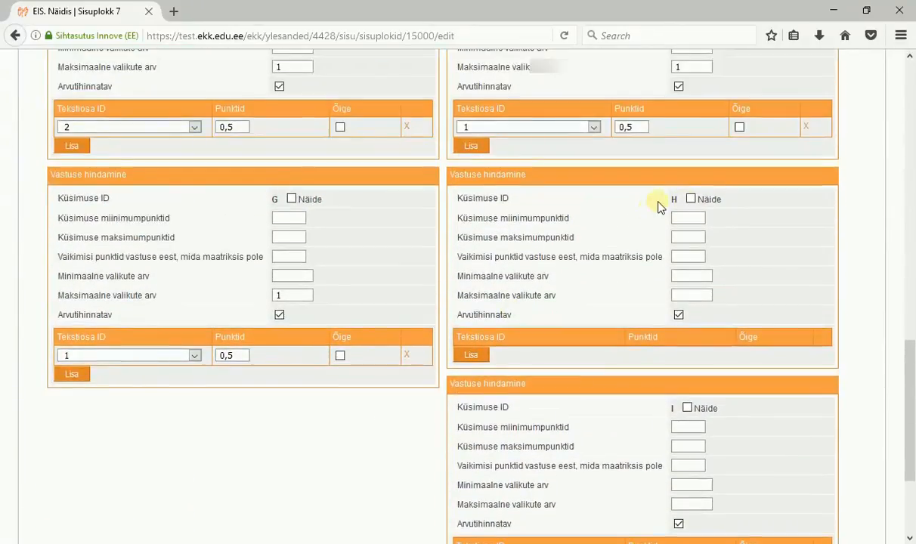
left_click_drag(672, 198, 473, 198)
left_click(471, 354)
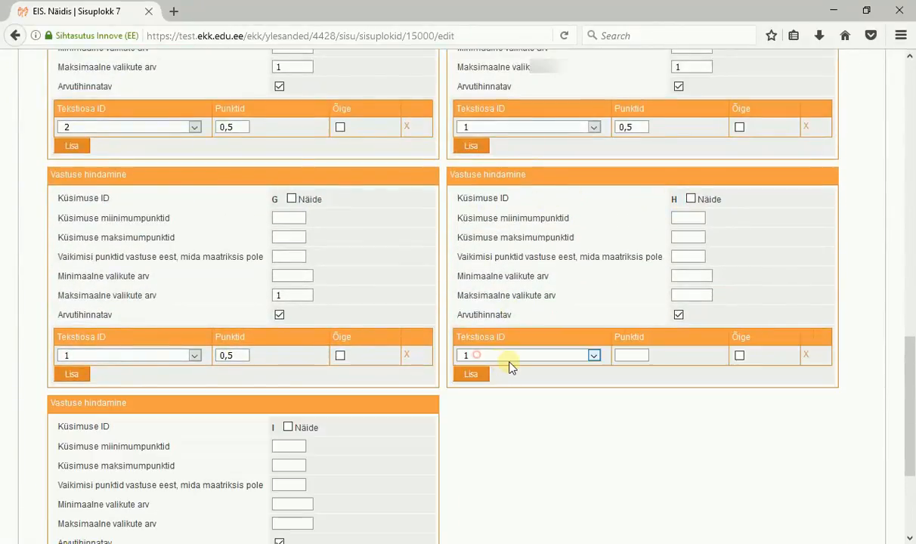
left_click(569, 356)
left_click(548, 380)
left_click(631, 357)
type("0,5")
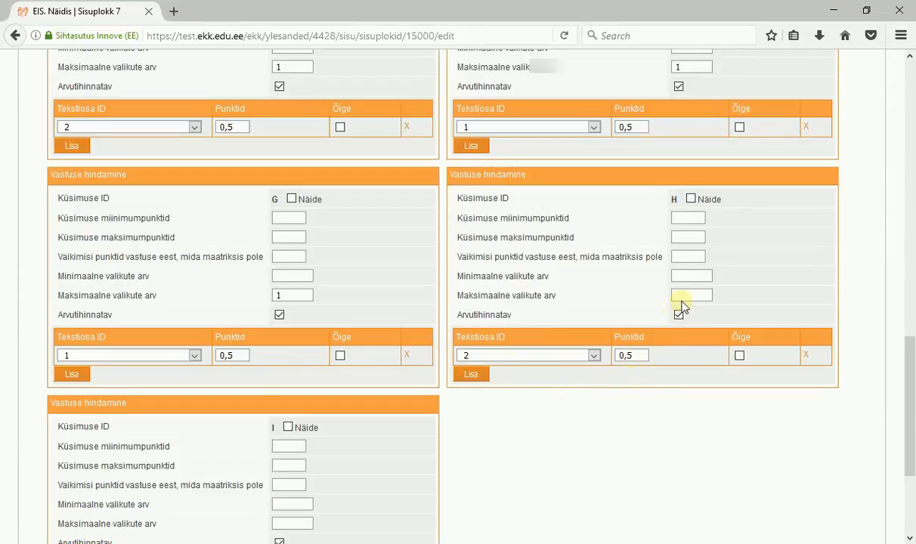
type("1")
- Check the fifth statement's answer, score question I with Tekstiosa ID 1 at 0,5 points and maximum choices 1, and save the block
scroll(481, 323, "down", 3)
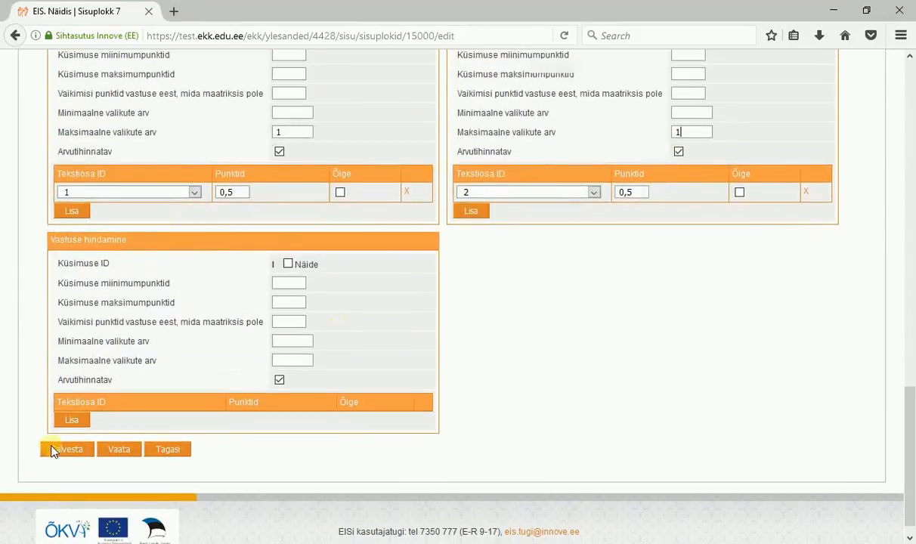
left_click(70, 424)
left_click(173, 542)
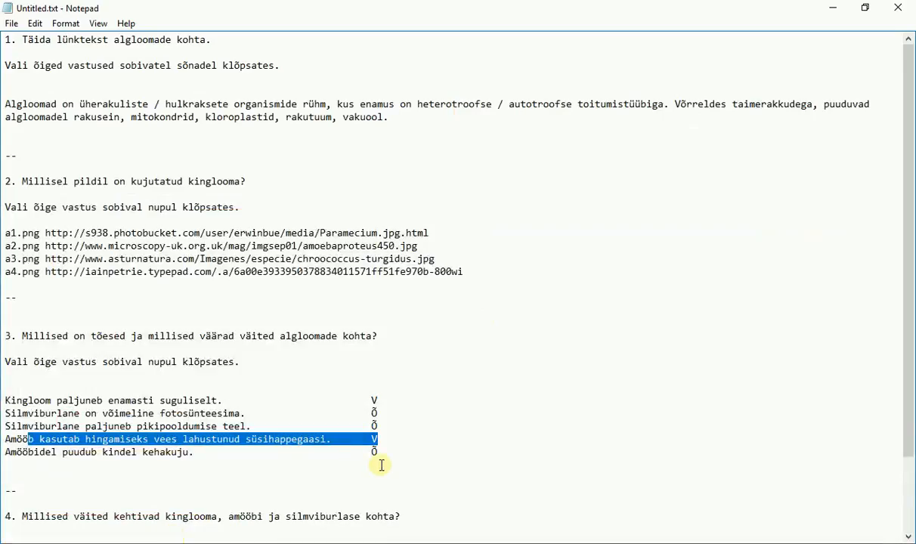
left_click_drag(380, 452, 371, 452)
left_click(170, 536)
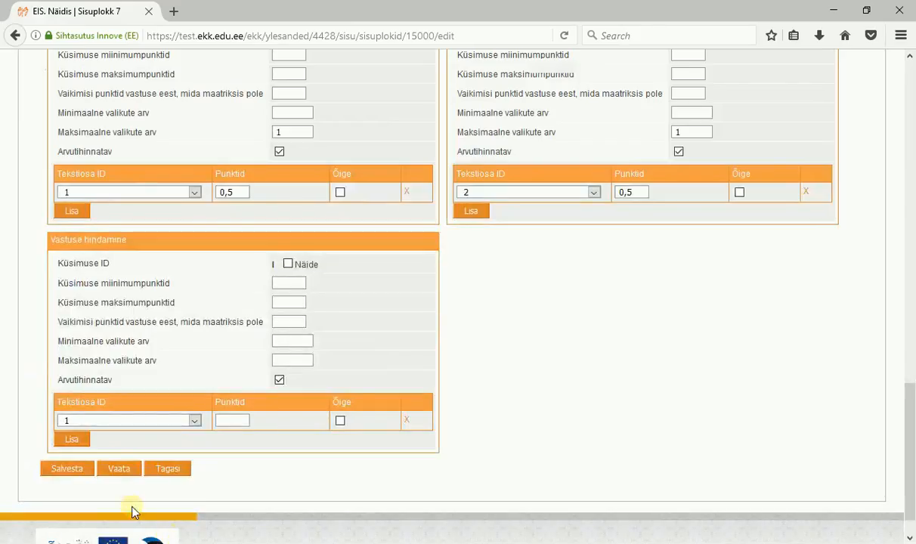
left_click(242, 421)
type("0,")
type("5")
type("1")
left_click(68, 469)
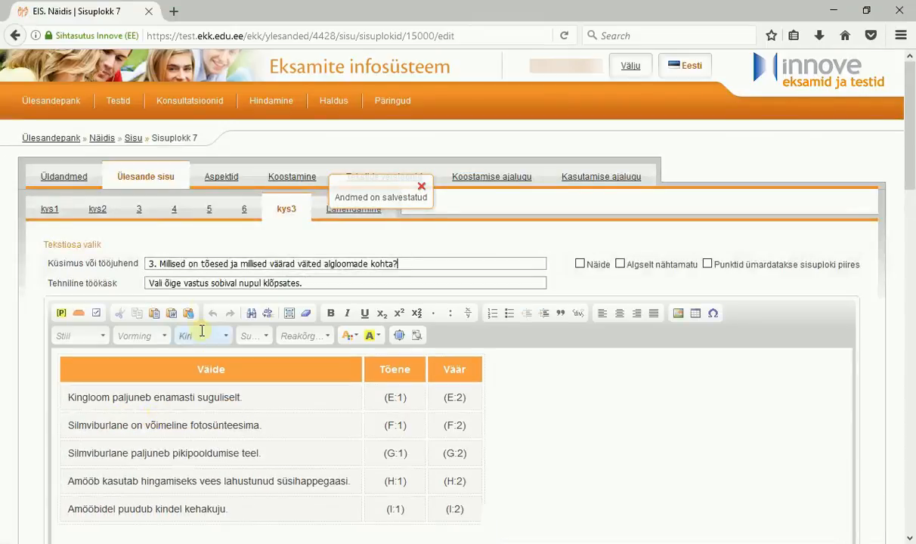
left_click(422, 187)
- Open the solver view and test the third question by choosing Tõene or Väär for each of the five statements
left_click(347, 211)
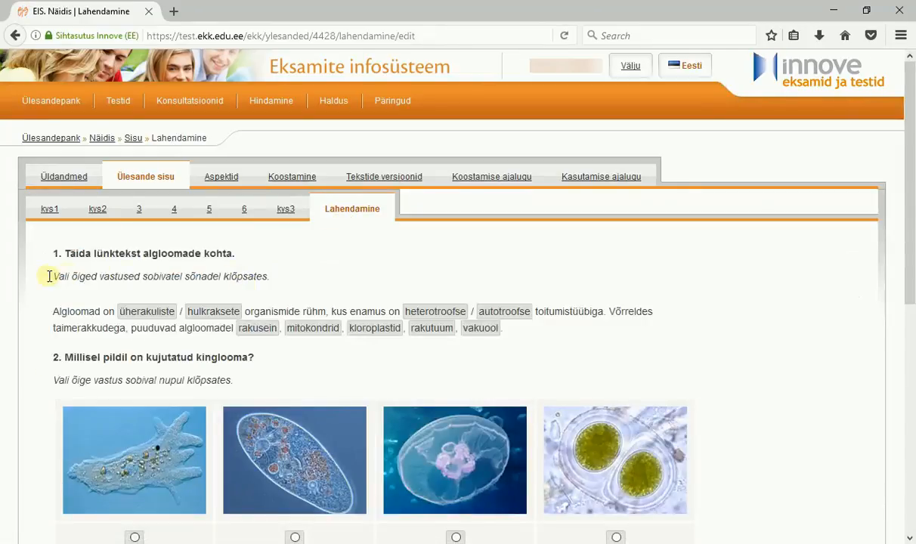
scroll(45, 276, "down", 3)
scroll(79, 294, "down", 3)
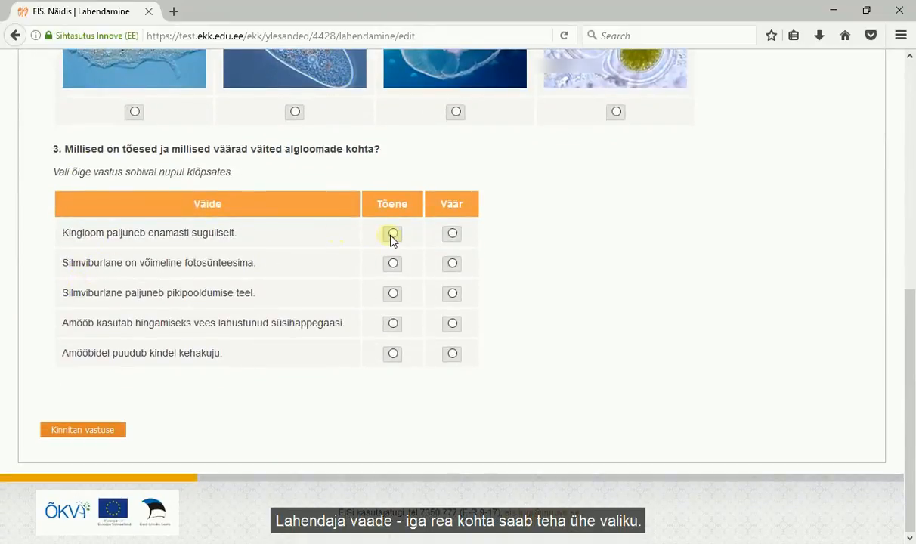
left_click(452, 234)
left_click(393, 263)
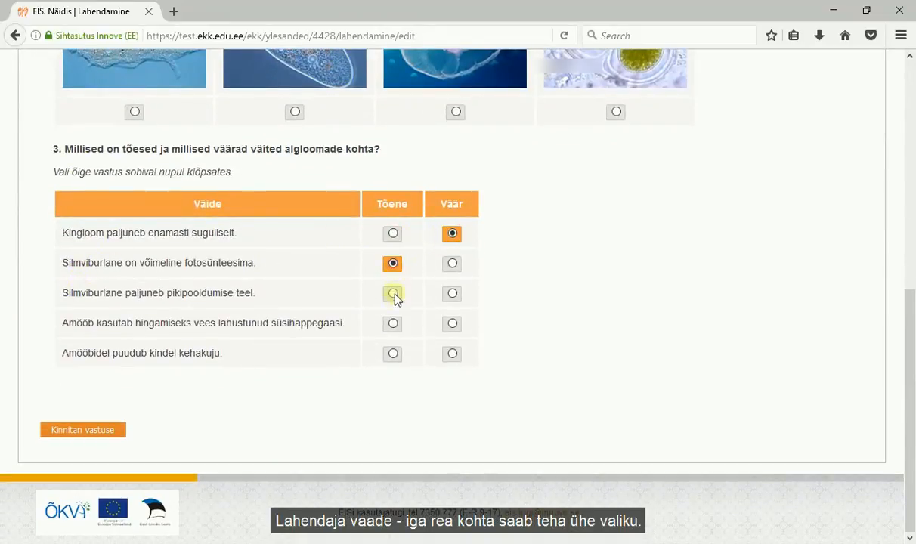
left_click(393, 323)
left_click(452, 324)
left_click(393, 353)
left_click(452, 354)
left_click(393, 323)
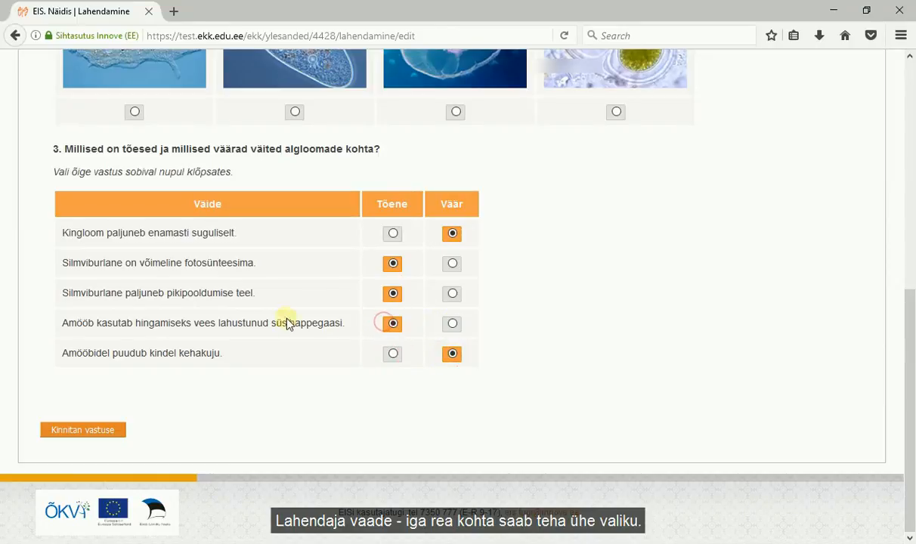
- Return from the solver view to the task content and add a new Tekstiosa valik block
scroll(272, 321, "up", 2)
scroll(109, 306, "up", 5)
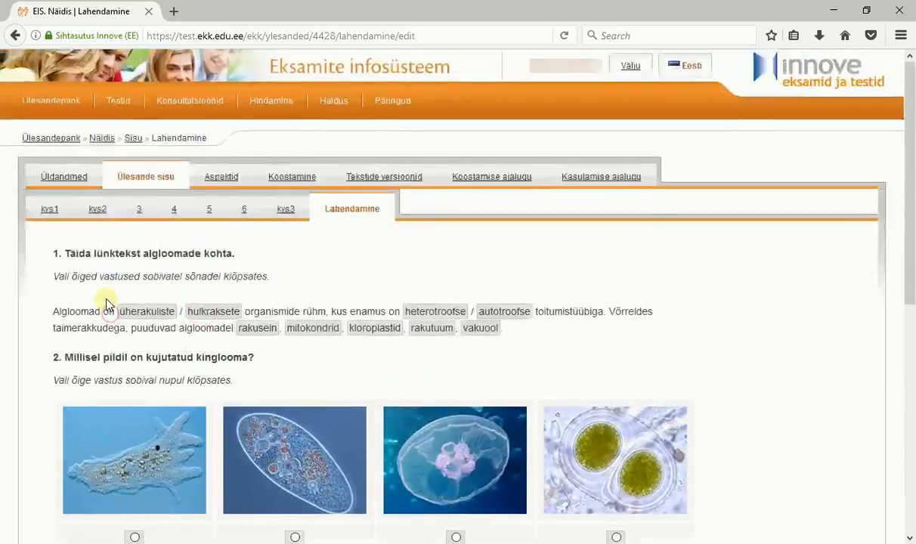
left_click(151, 179)
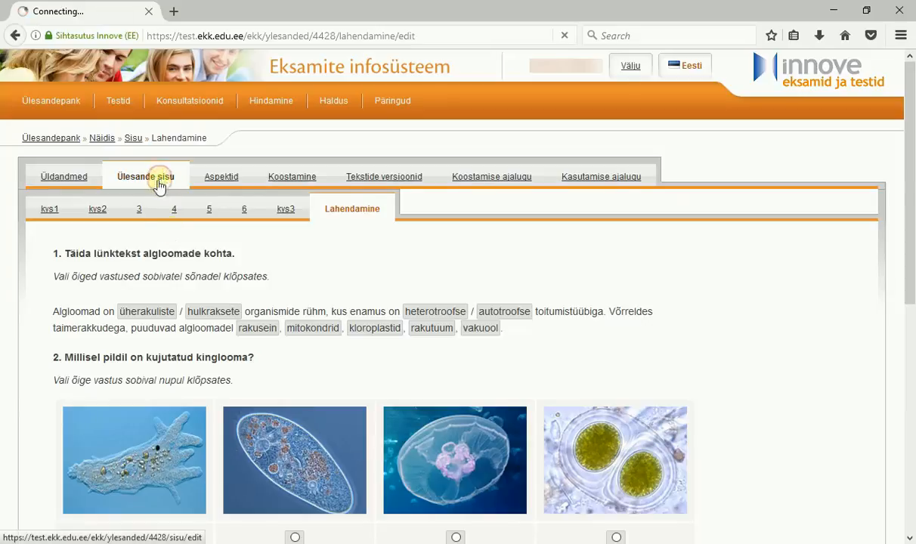
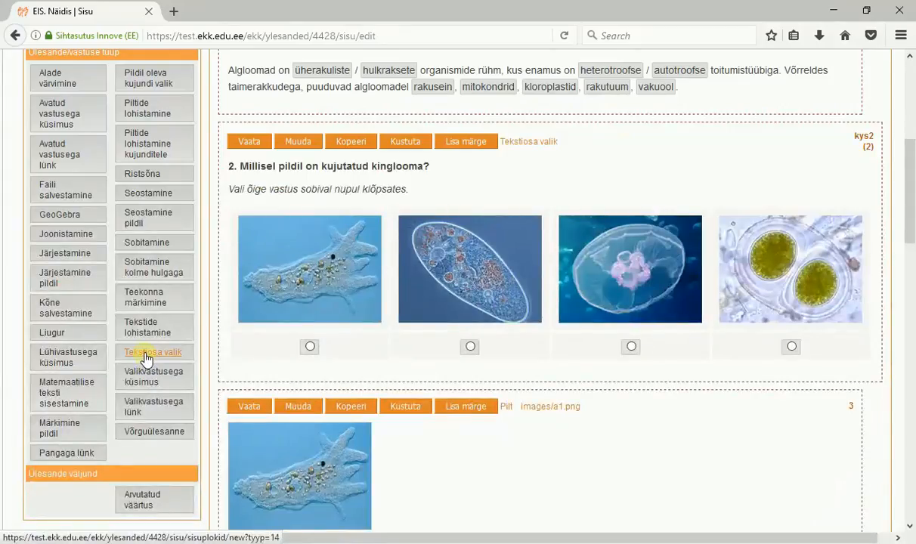
left_click(144, 354)
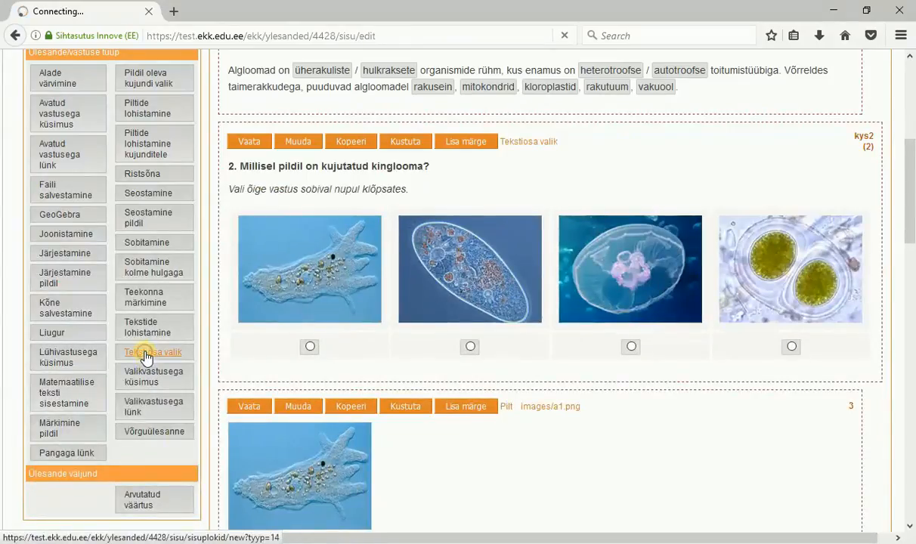
- Copy the fourth question's heading, "4. Millised väited kehtivad kinglooma, amööbi ja silmviburlase kohta?", from the notes into Küsimus või tööjuhend
left_click(180, 541)
scroll(188, 403, "down", 2)
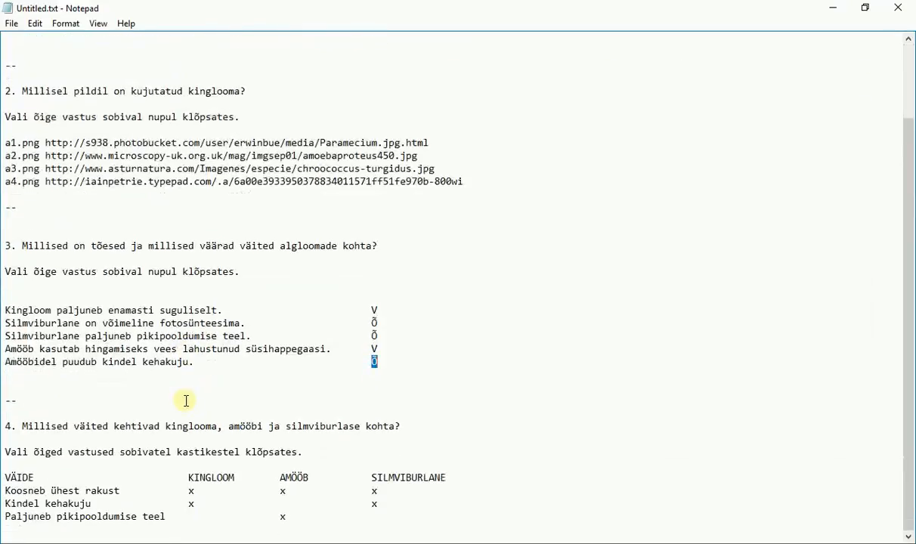
left_click_drag(7, 428, 476, 513)
left_click(477, 513)
left_click_drag(7, 427, 417, 426)
key("ctrl+c")
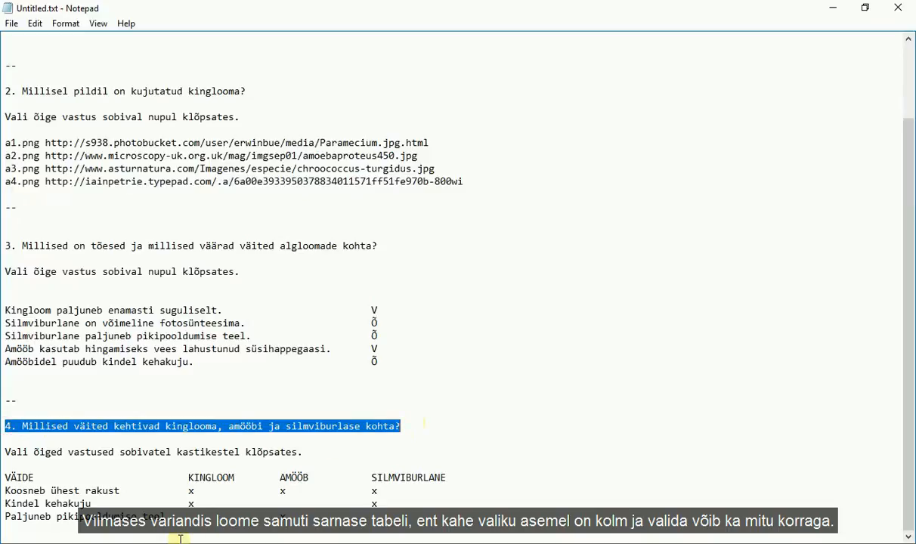
key("alt+Tab")
key("ctrl+v")
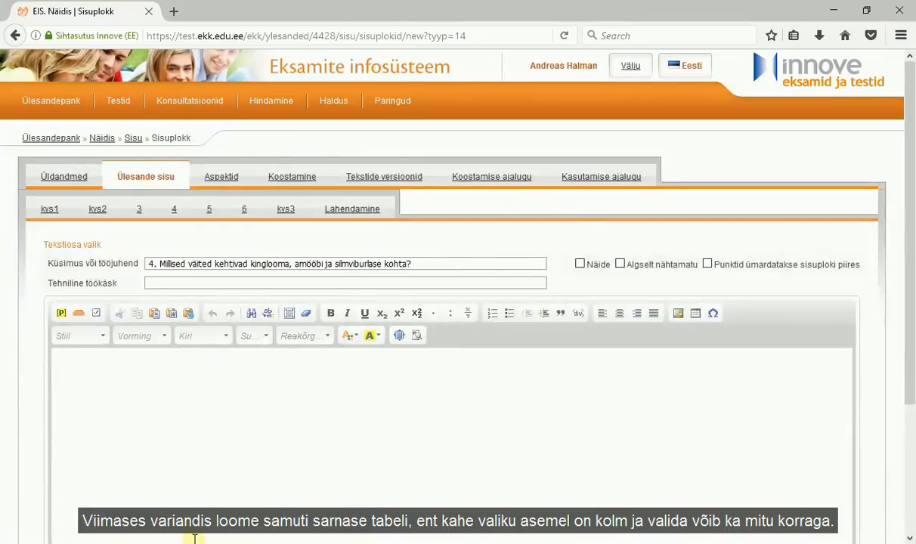
- Copy the instruction "Vali õiged vastused sobivatel kastikestel klõpsates." from the notes into Tehniline töökäsk
key("alt+Tab")
left_click(8, 452)
left_click(303, 452, "shift")
key("ctrl+c")
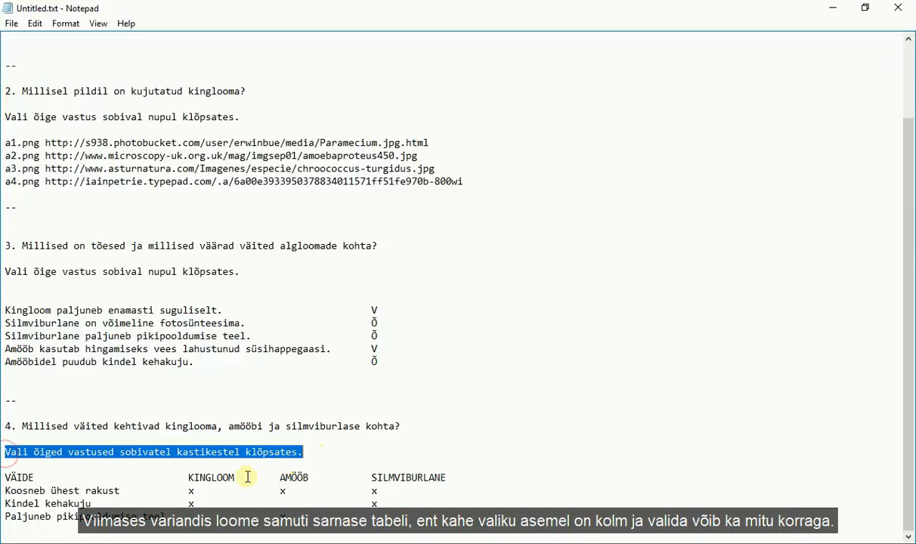
key("alt+Tab")
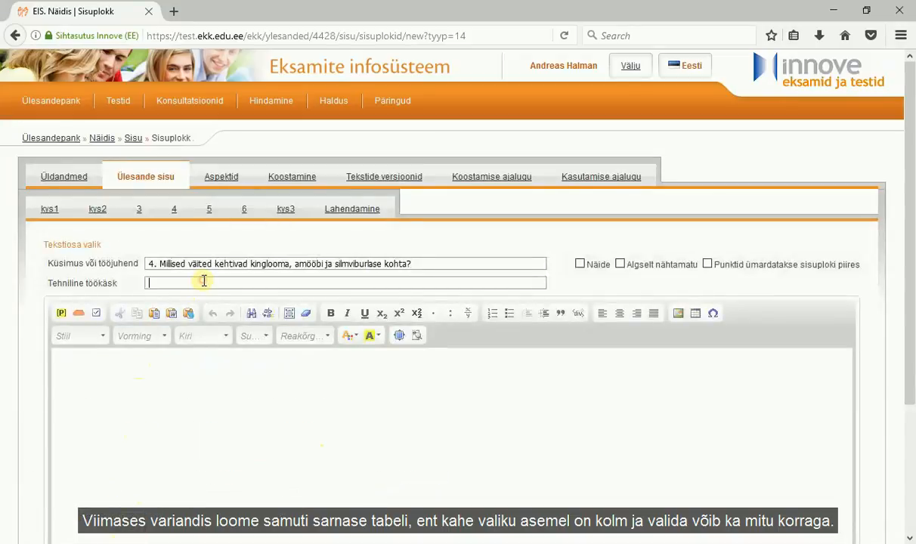
key("ctrl+v")
left_click(209, 384)
- Check the columns and statement rows of the fourth question's table in the notes
scroll(211, 384, "down", 1)
scroll(211, 384, "down", 1)
key("alt+Tab")
left_click_drag(13, 478, 272, 475)
left_click_drag(68, 493, 67, 517)
left_click(85, 516)
mouse_move(116, 542)
left_click(121, 507)
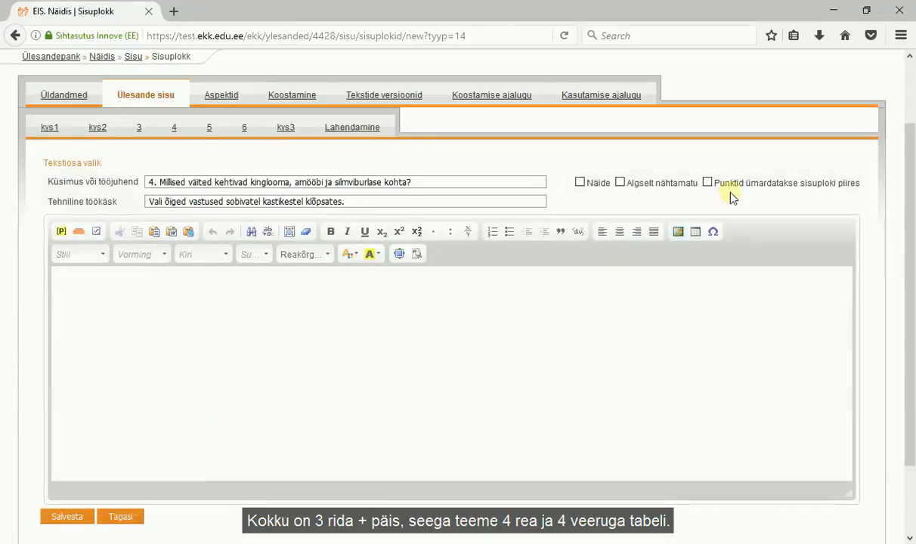
- Start a new table in the block's text with 4 rows, 4 columns and Esimene rida as the header
left_click(695, 240)
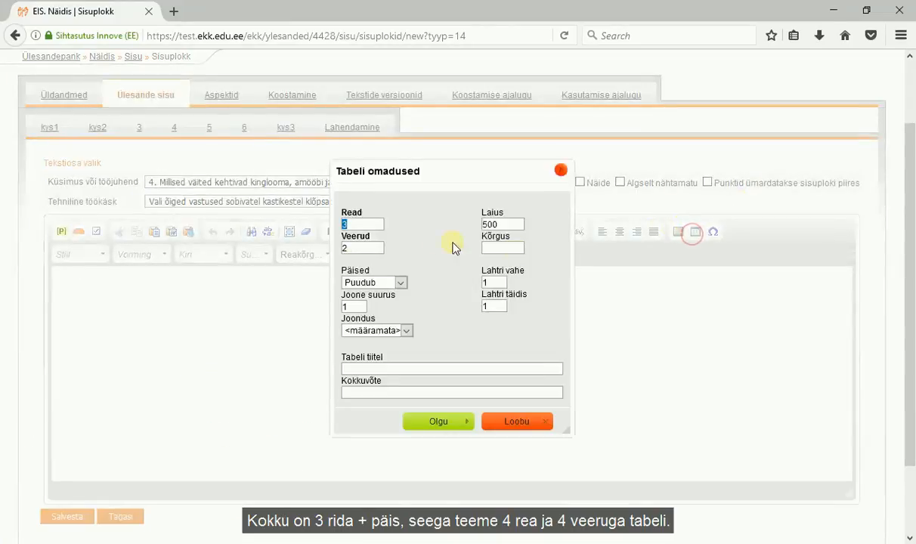
left_click(363, 224)
left_click_drag(334, 225, 325, 233)
type("4")
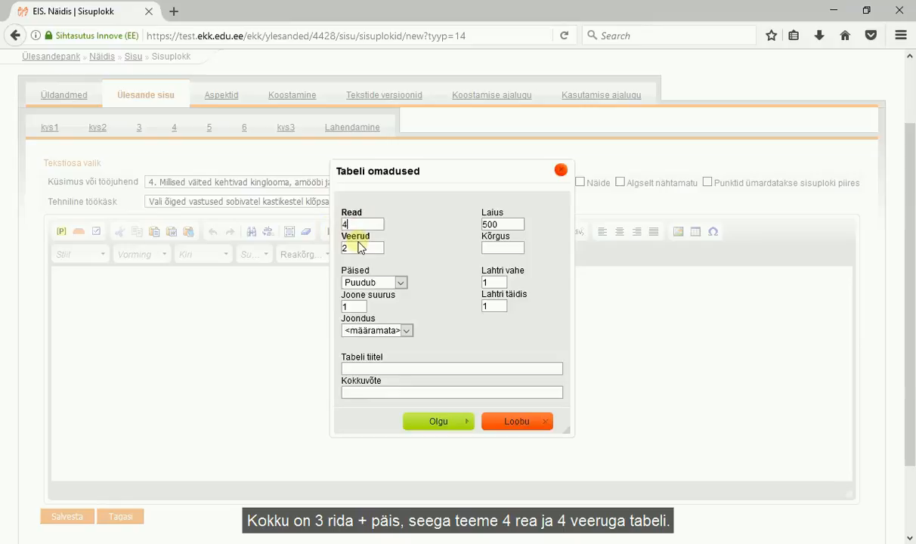
type("4")
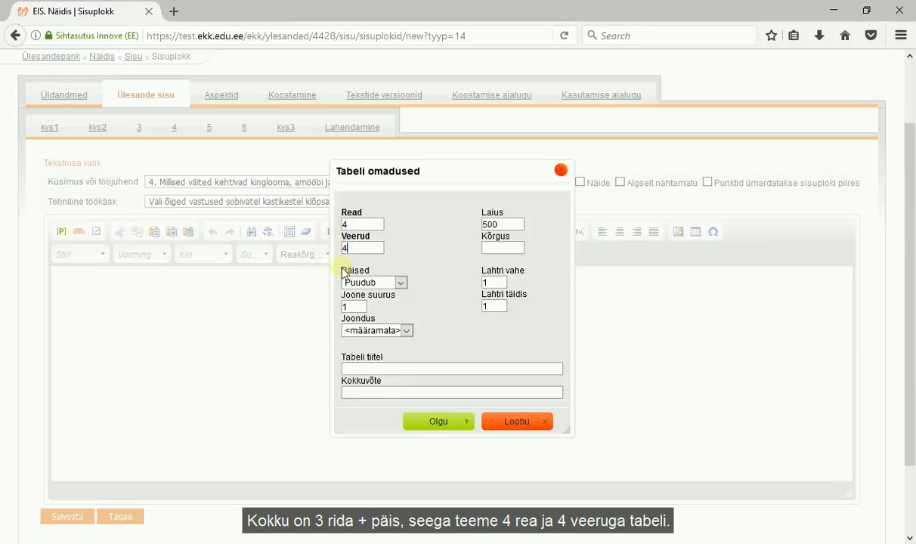
left_click(401, 283)
left_click(401, 311)
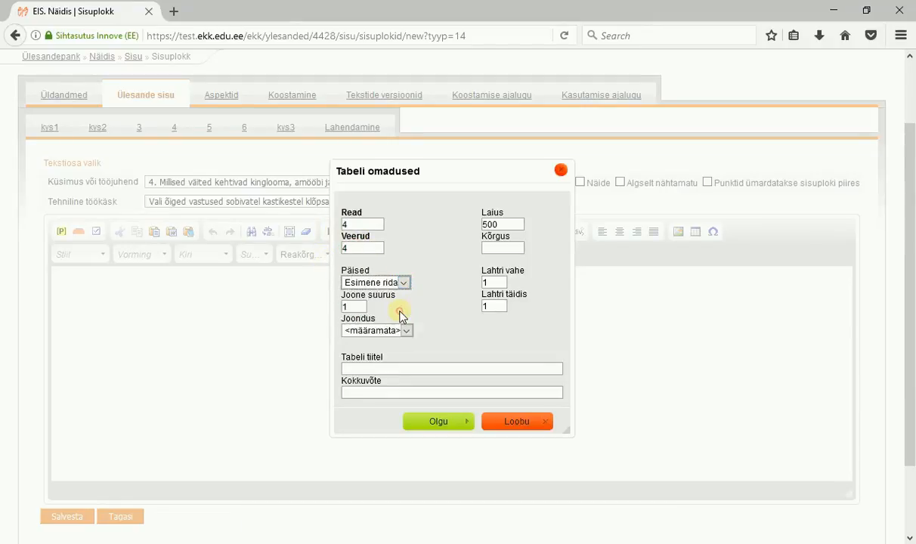
- Set the table's border to 0, width to 900, cell spacing to 3 and cell padding to 10, and insert it
left_click_drag(361, 307, 325, 308)
type("09003")
double_click(492, 305)
type("10")
left_click(439, 423)
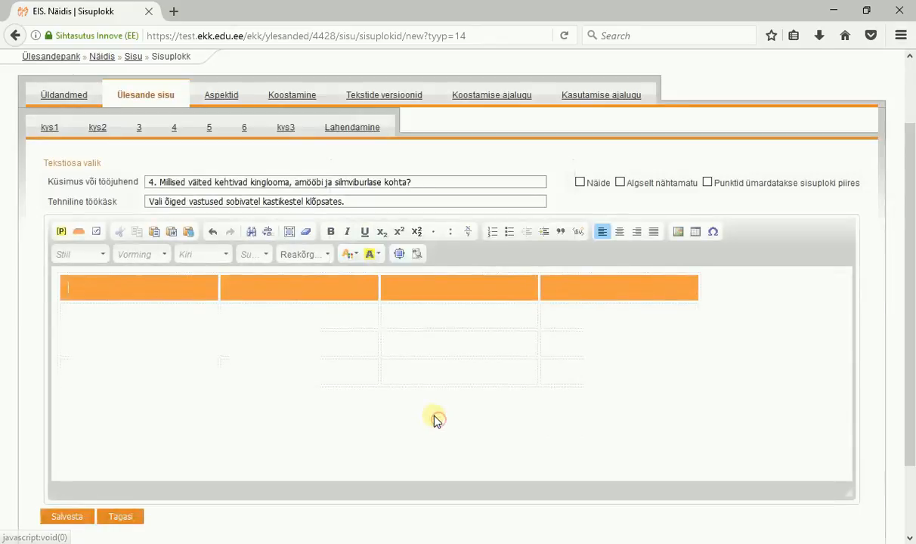
- Check the column headings in the notes and fill the table's header row with Väide, Kingloom, Amööb and Silmviburlane
left_click(198, 533)
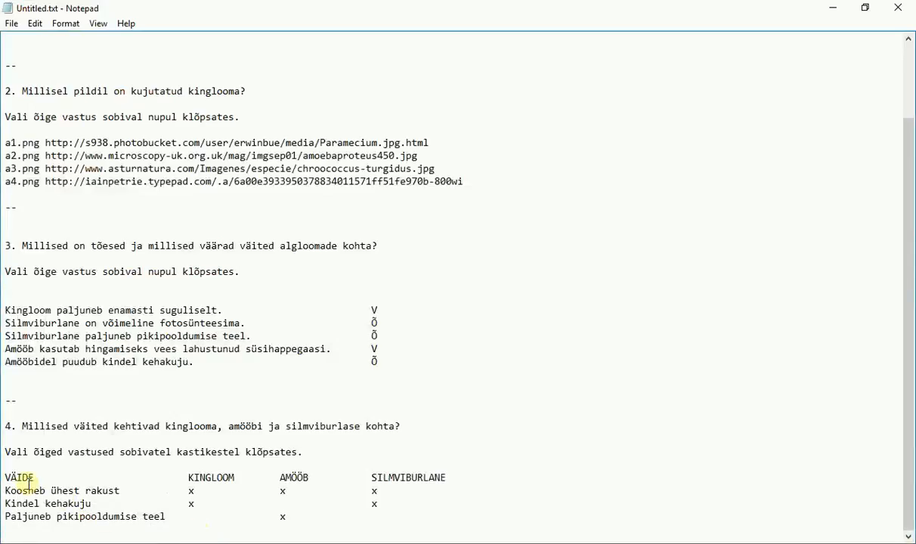
left_click_drag(407, 477, 20, 478)
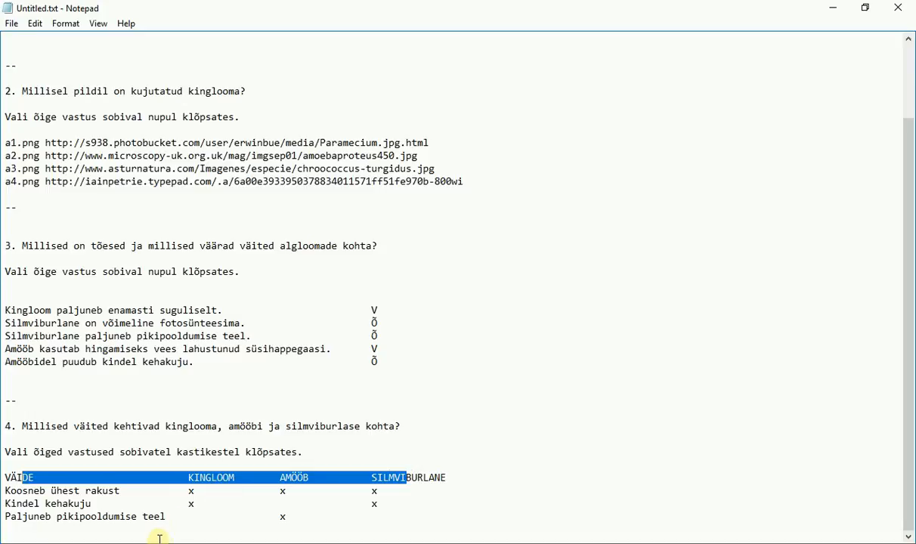
left_click(133, 539)
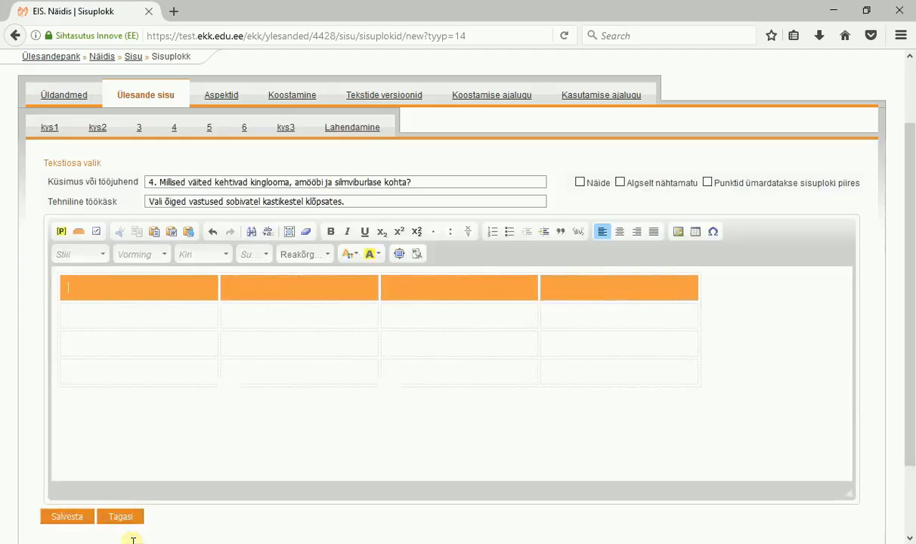
type("Väide")
key("Tab")
type("Kingloom")
key("Tab")
type("Amööb")
key("Tab")
type("Sil")
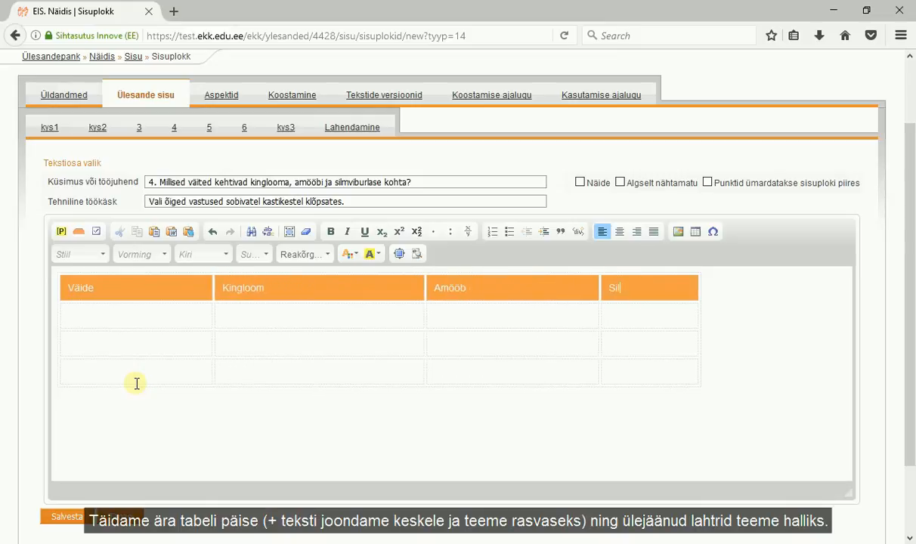
type("mvib")
type("ane")
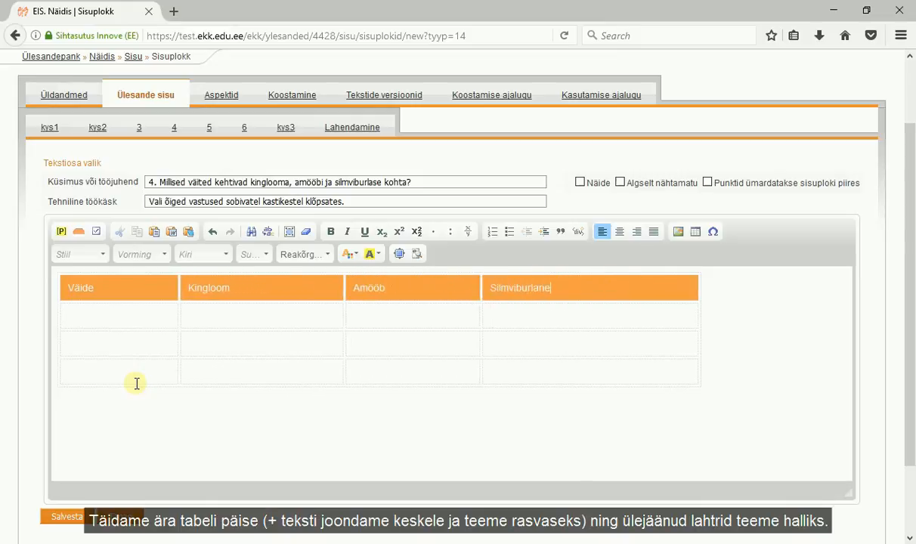
- Centre the four header cells' text and make it bold
left_click_drag(127, 292, 534, 296)
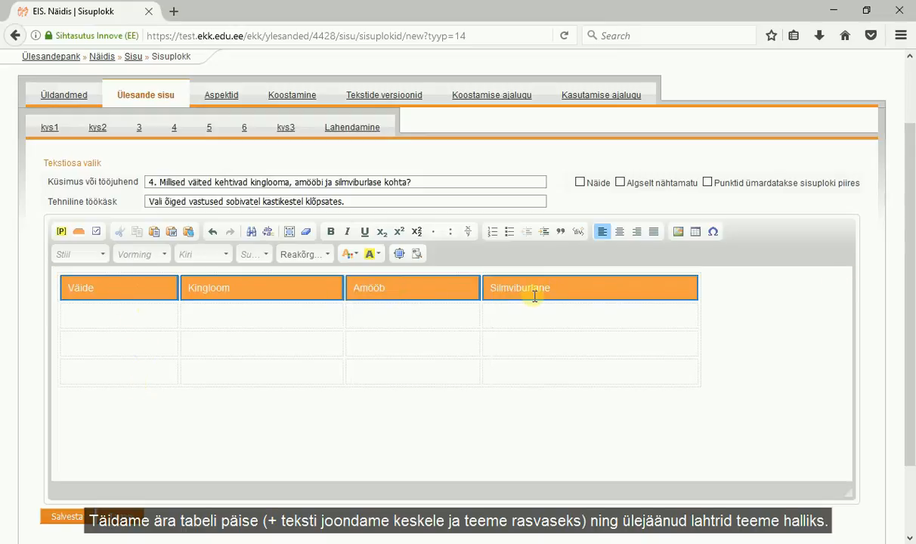
left_click(619, 233)
left_click(331, 232)
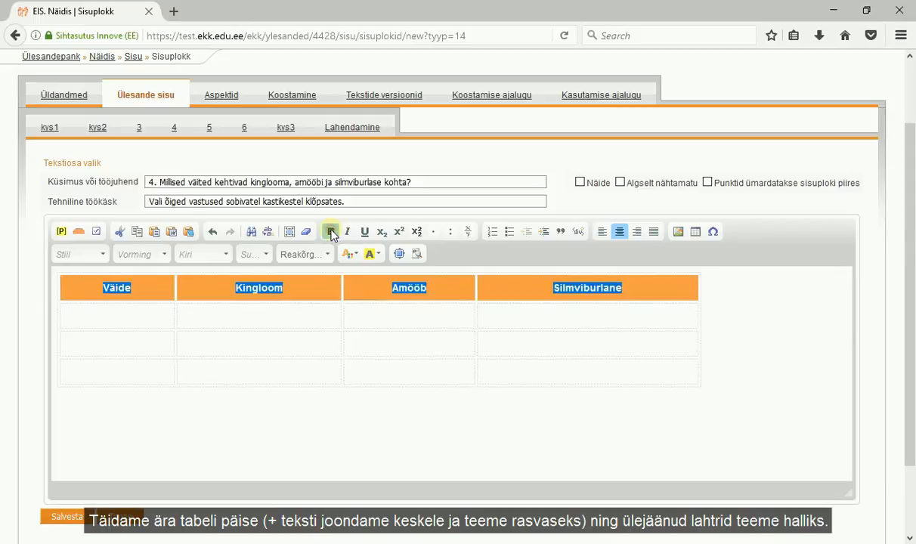
left_click(323, 284)
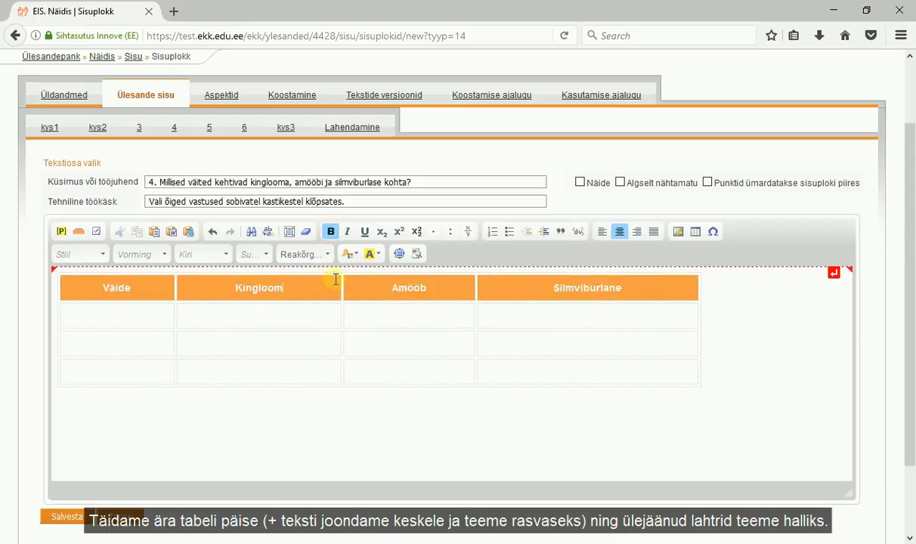
- Give all cells below the header the background colour #F9F7F7 and the horizontal alignment Kesk
left_click_drag(137, 316, 590, 372)
right_click(589, 372)
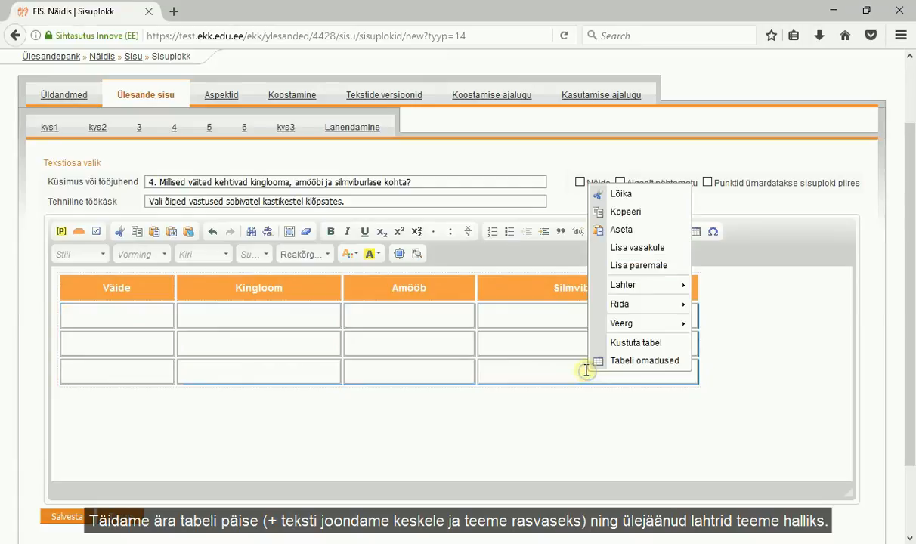
mouse_move(667, 293)
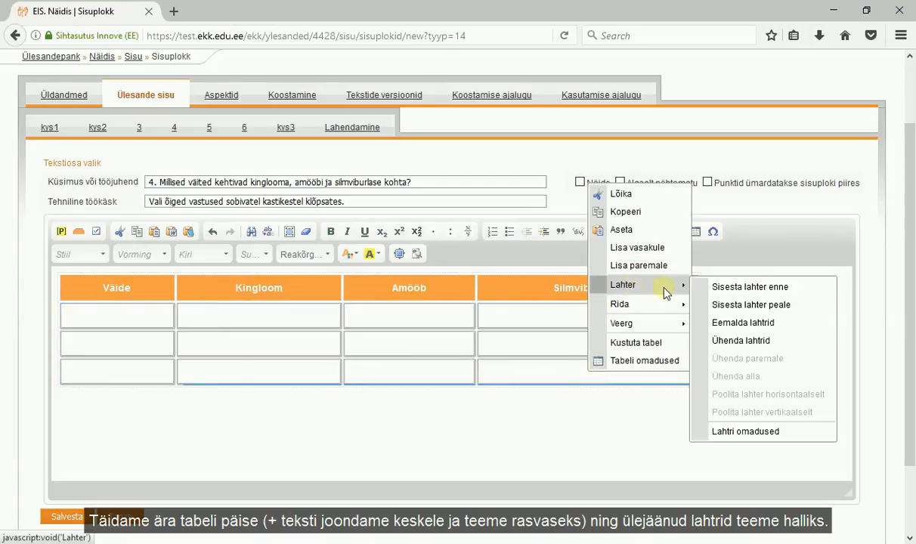
left_click(767, 433)
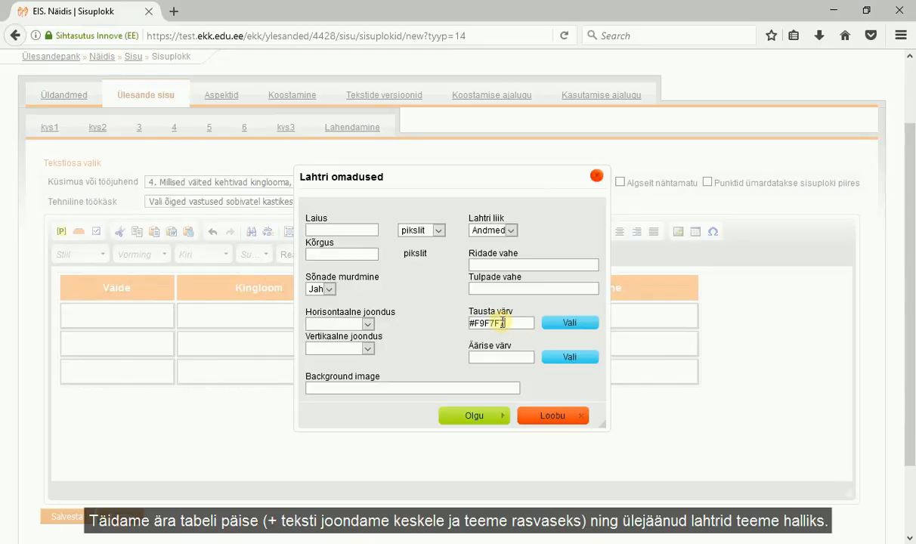
left_click(367, 325)
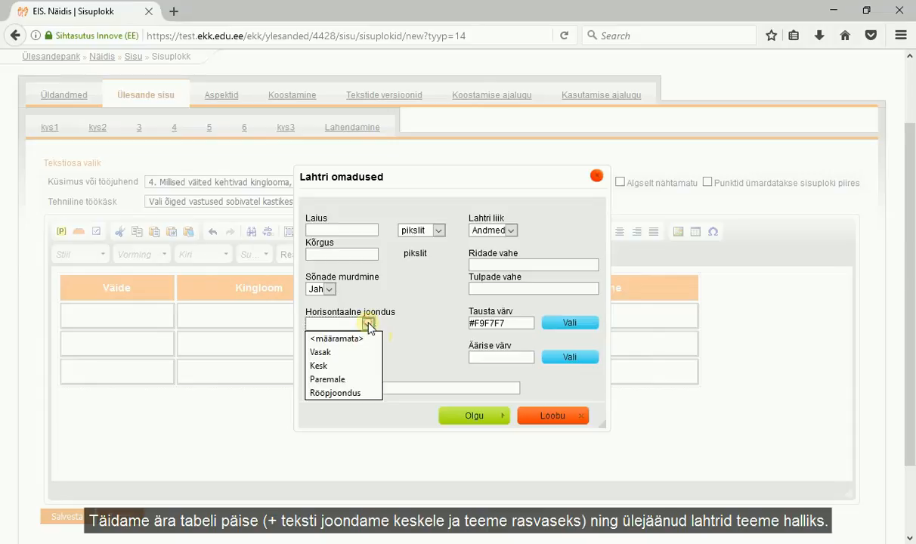
left_click(342, 366)
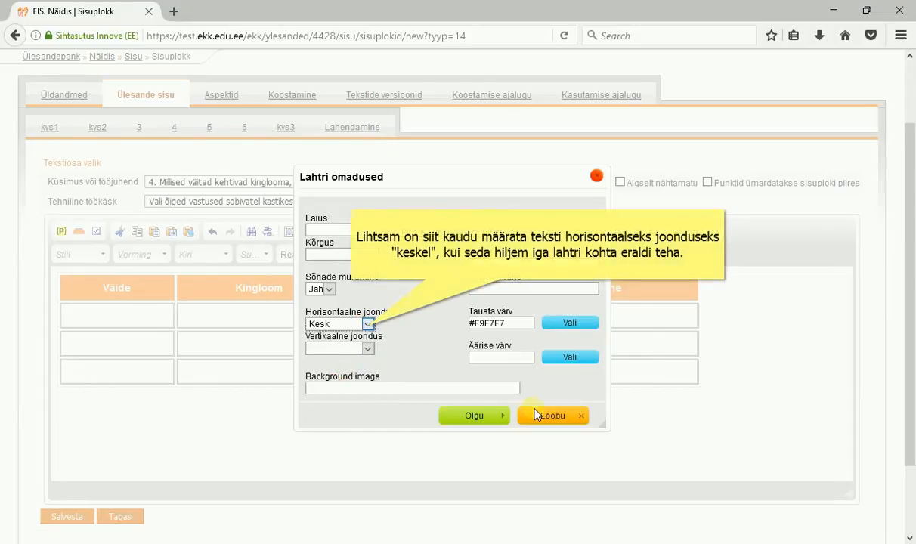
left_click(474, 415)
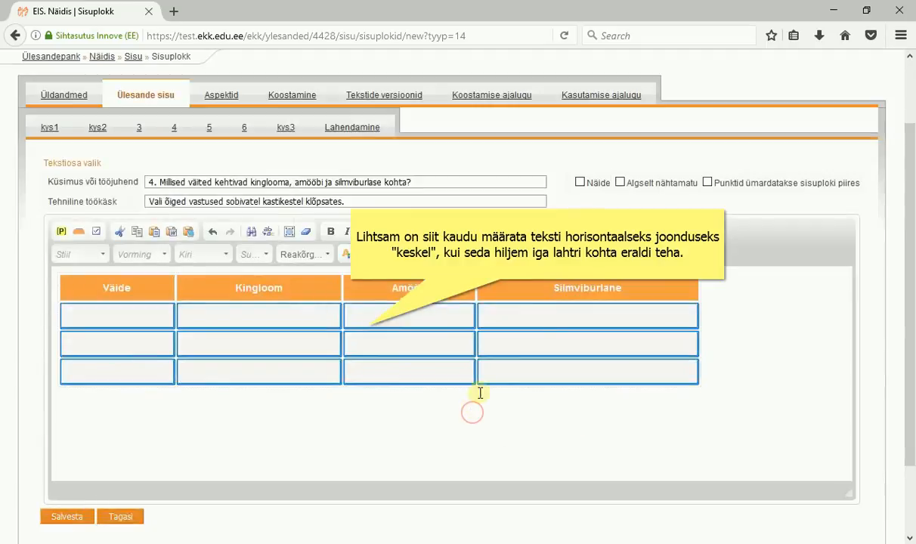
left_click(511, 376)
left_click(422, 372)
left_click(270, 371)
left_click(154, 369)
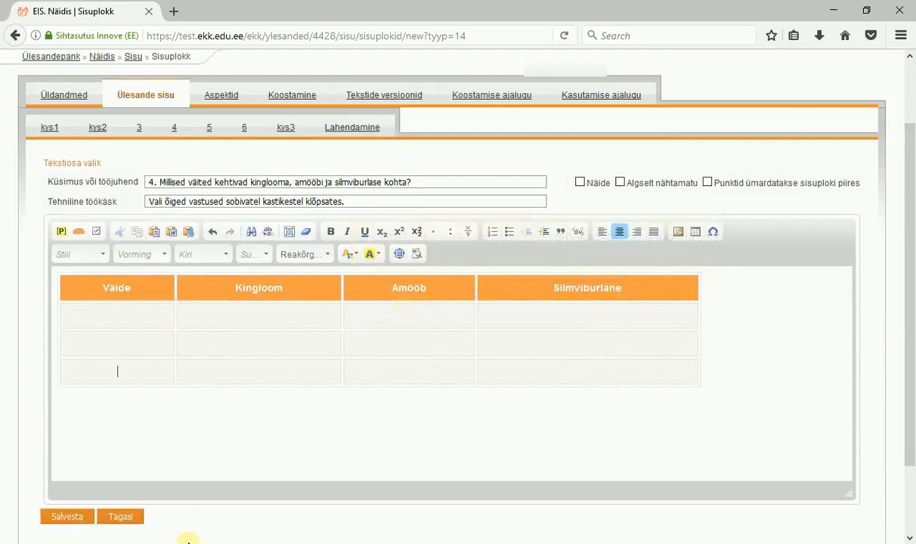
- Put the first statement from the notes, "Koosneb ühest rakust", in the first cell under Väide and align it left
left_click(188, 541)
left_click_drag(7, 492, 115, 493)
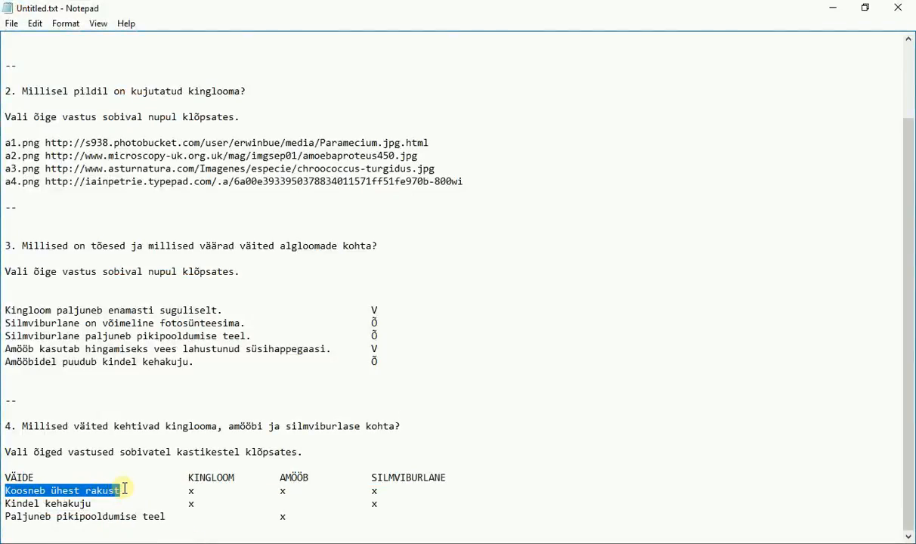
left_click(129, 538)
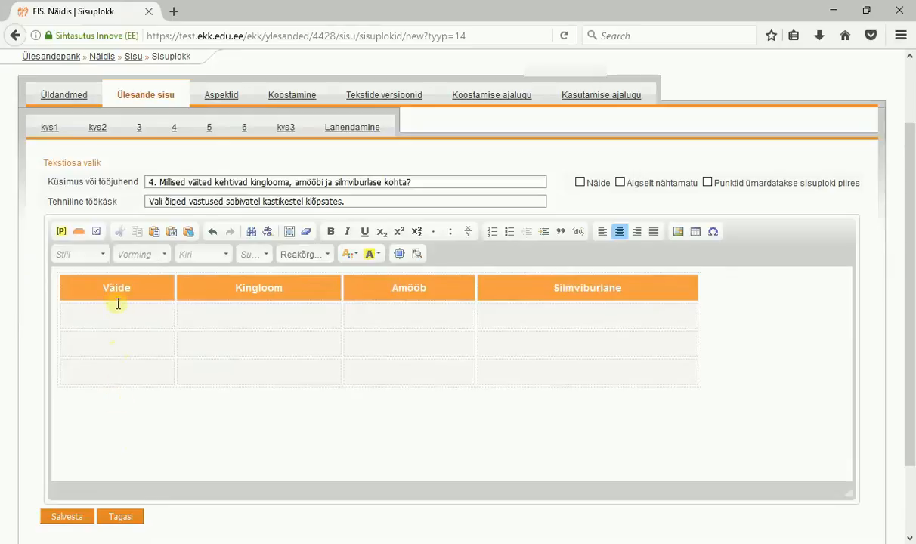
left_click(114, 316)
type("Koosneb ühest rakust")
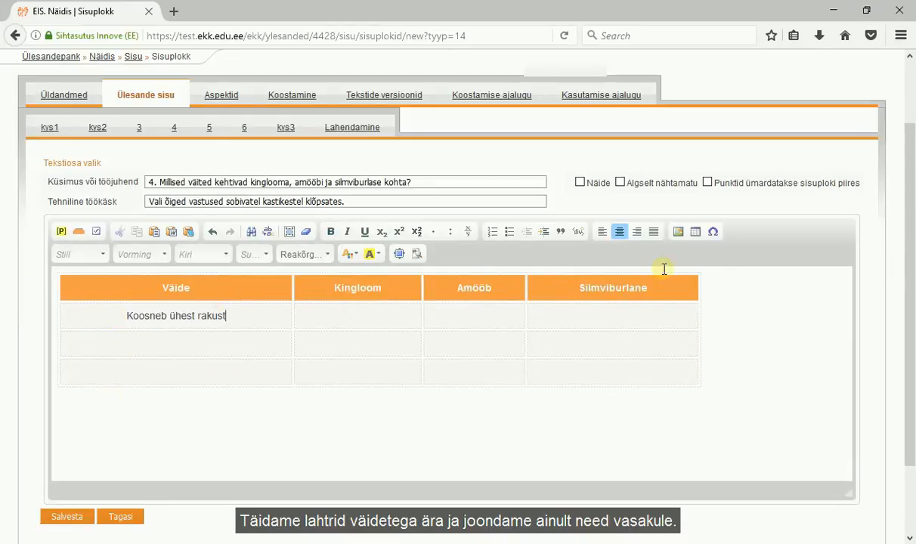
left_click(602, 231)
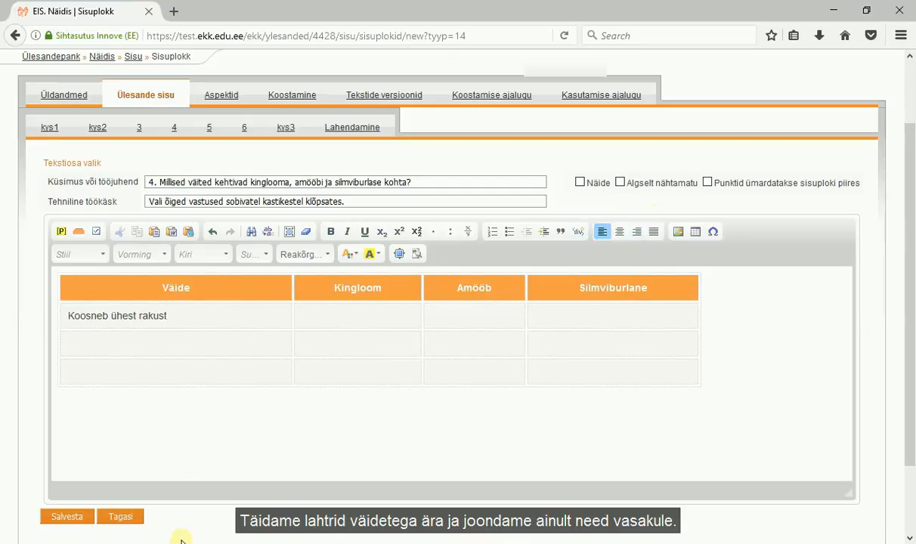
- Copy the statement "Kindel kehakuju" from the notes into the second cell under Väide and align it left
left_click(174, 535)
left_click_drag(5, 503, 91, 504)
key("ctrl+c")
left_click(130, 534)
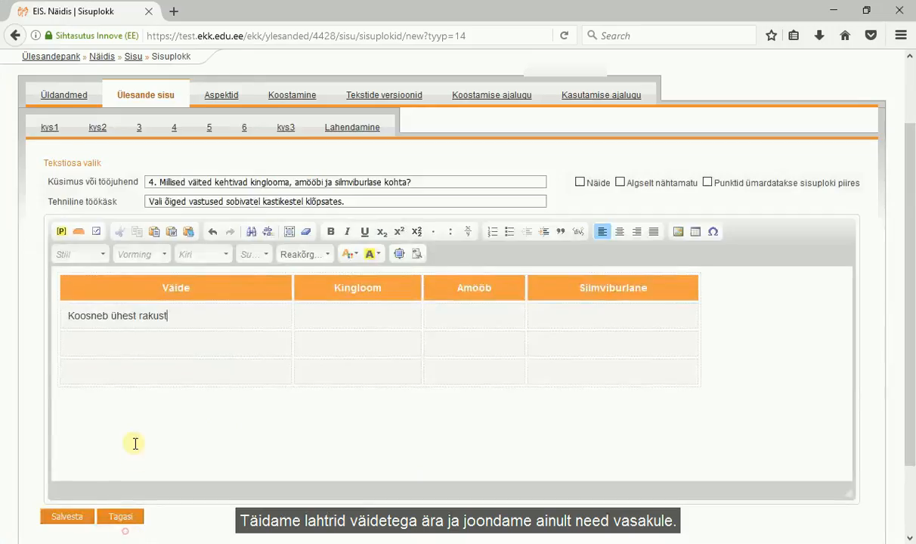
left_click(129, 344)
key("ctrl+v")
left_click(603, 231)
left_click(605, 235)
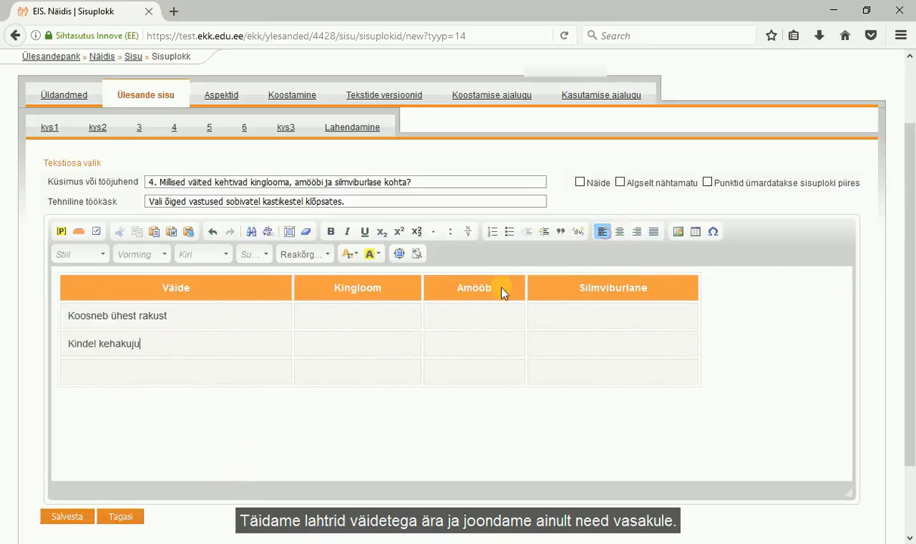
- Copy the statement "Paljuneb pikipooldumise teel" from the notes into the third cell under Väide and align it left
left_click(90, 536)
left_click_drag(8, 516, 165, 516)
key("ctrl+c")
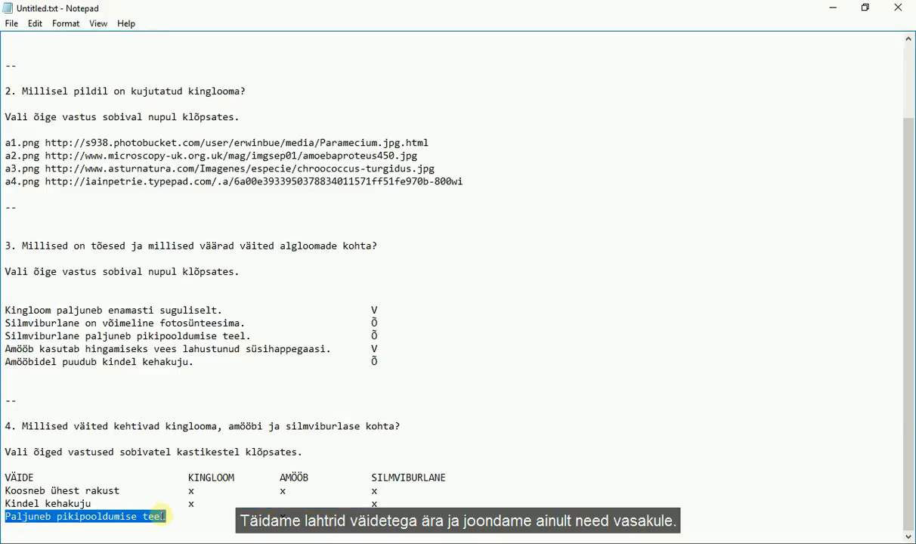
left_click(143, 536)
left_click(168, 370)
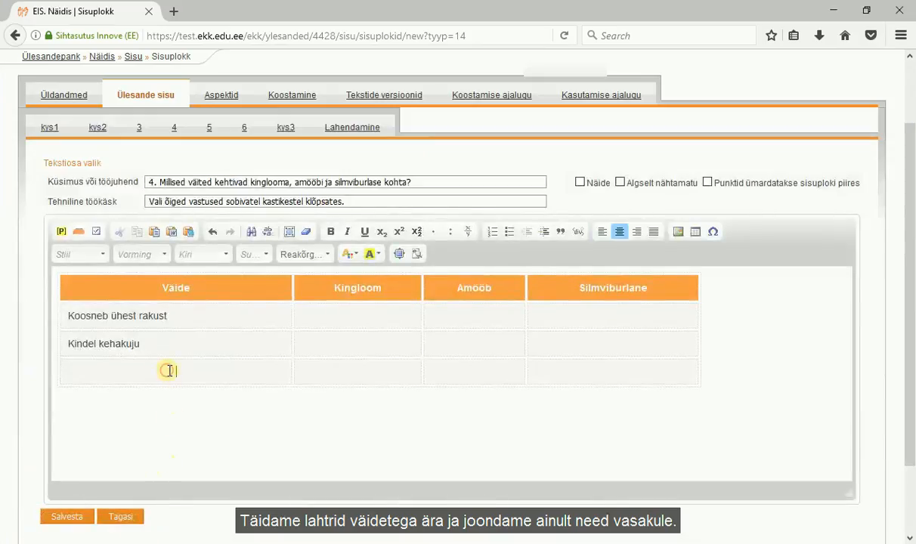
key("ctrl+v")
left_click(601, 232)
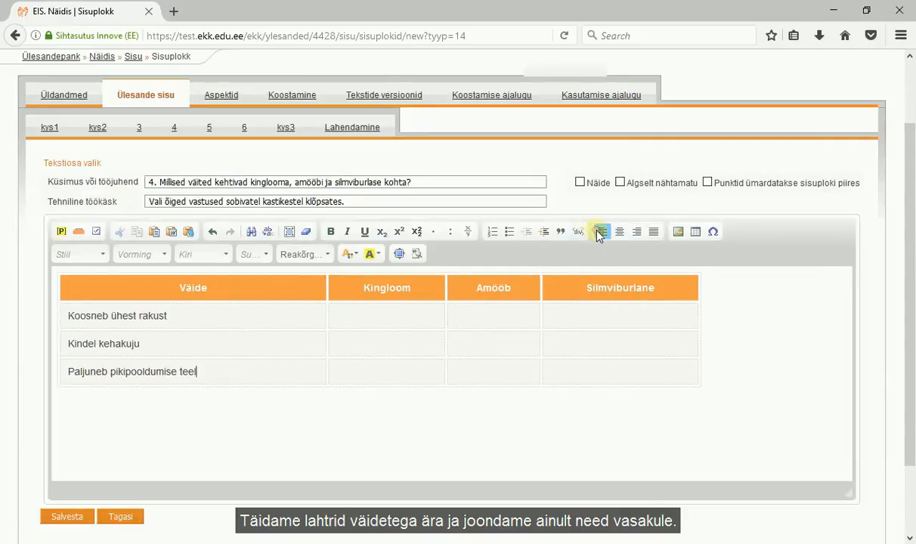
- Narrow the Väide column to fit its text and end each of the three statements with a full stop
left_click_drag(325, 314, 211, 314)
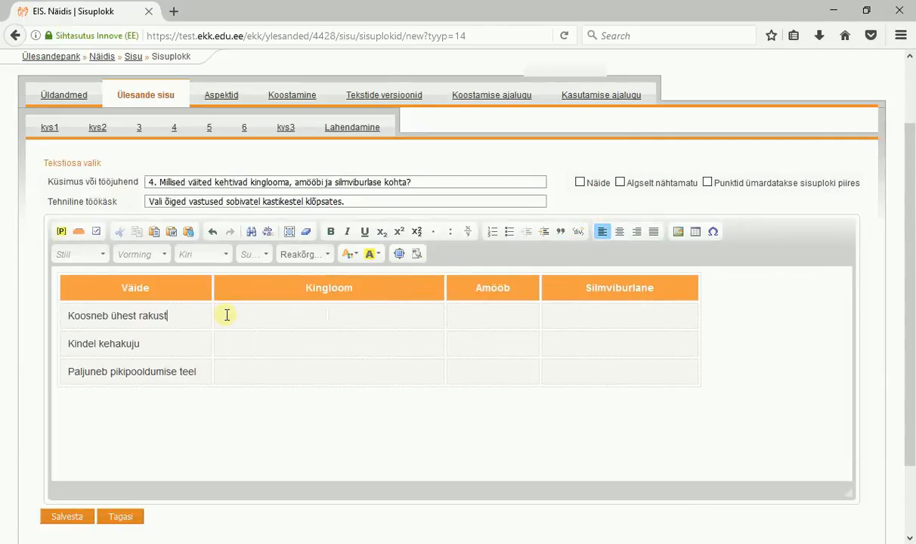
type(".")
left_click(201, 371)
type(".")
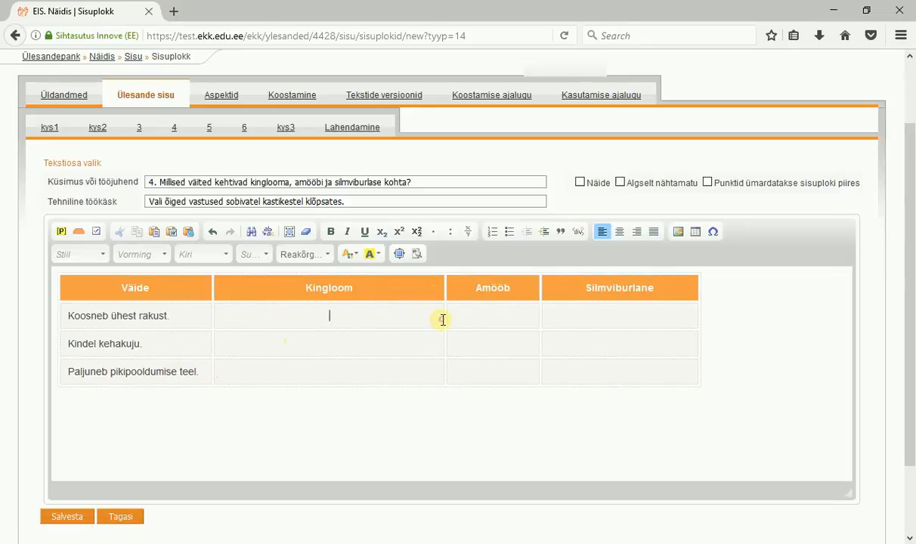
- Narrow the Kingloom, Amööb and Silmviburlane columns so each is only slightly wider than its heading
left_click_drag(445, 317, 312, 318)
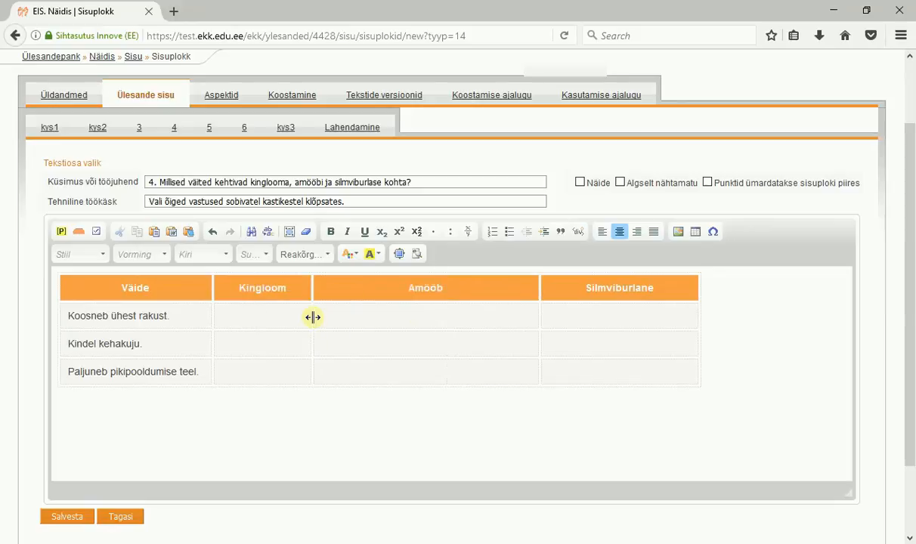
left_click_drag(540, 315, 398, 315)
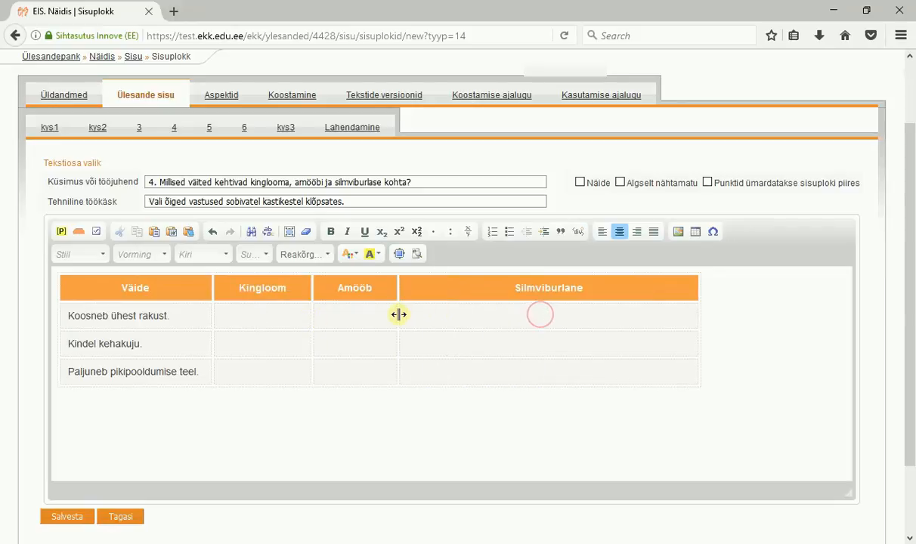
left_click_drag(311, 312, 297, 313)
left_click_drag(700, 318, 485, 315)
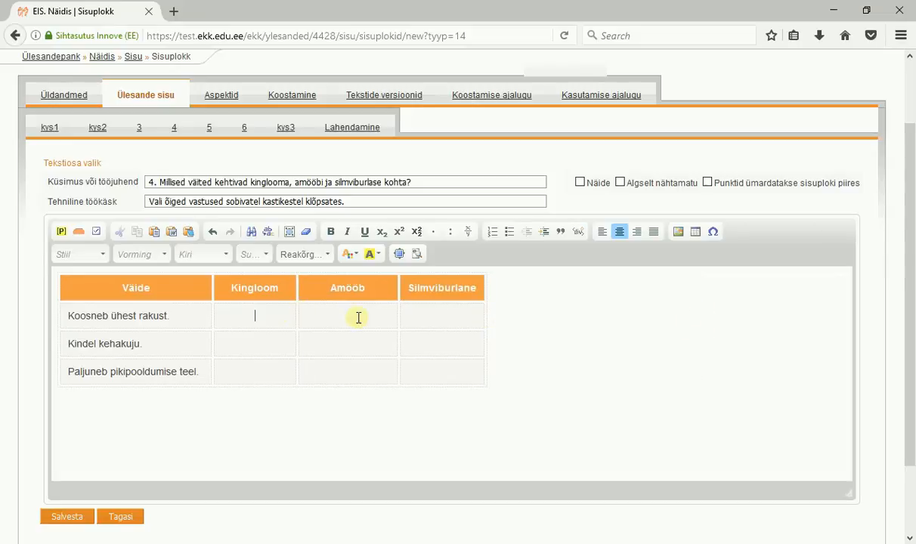
left_click_drag(399, 316, 386, 318)
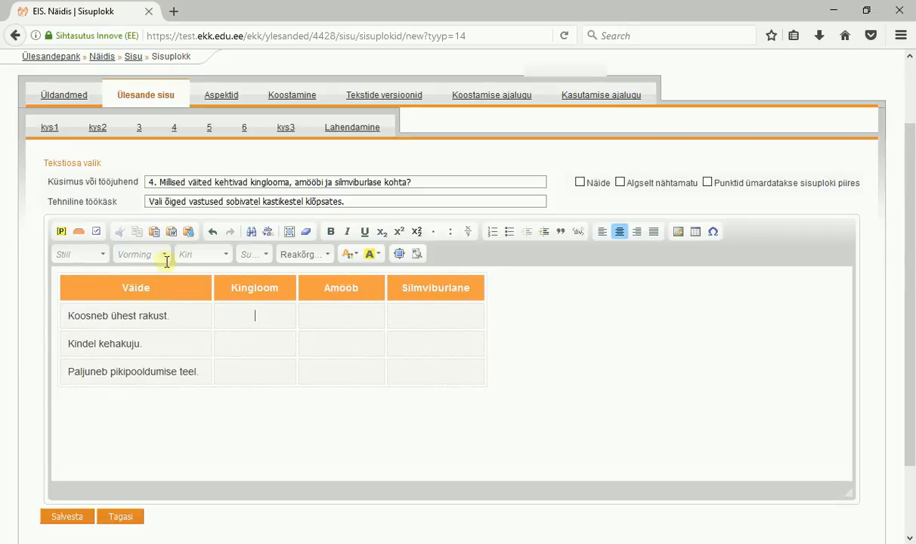
- Insert checkbox choices with Küsimuse ID J and Tekstiosa ID 1, 2 and 3 in the three answer cells of the "Koosneb ühest rakust." row
left_click(97, 232)
left_click(365, 298)
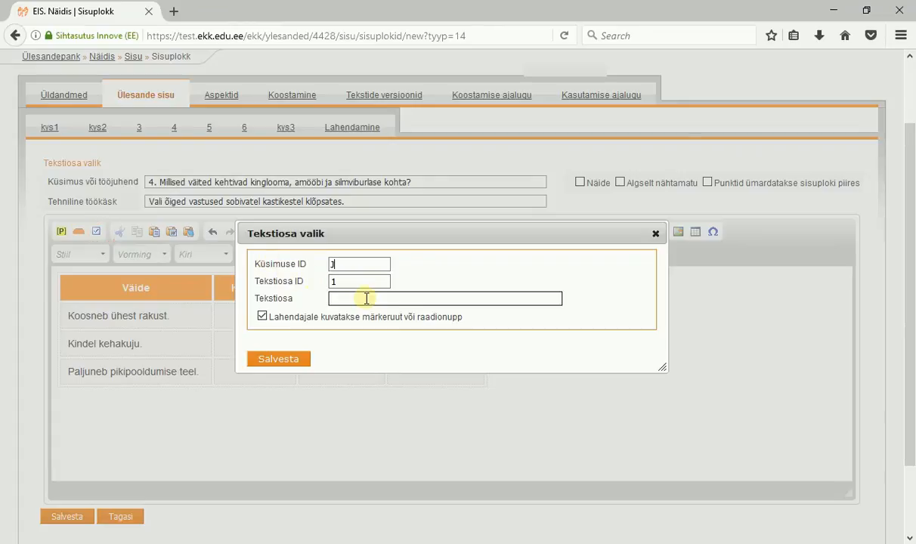
left_click(279, 359)
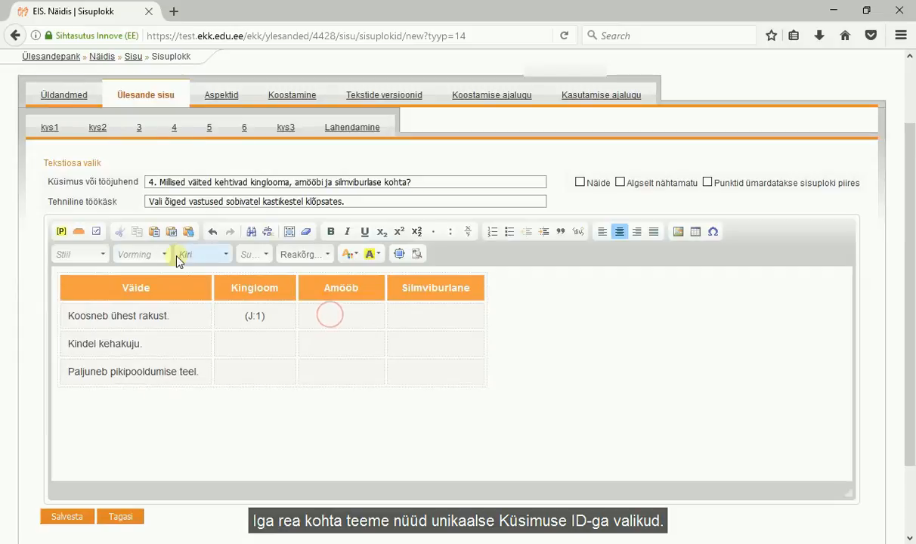
left_click(96, 233)
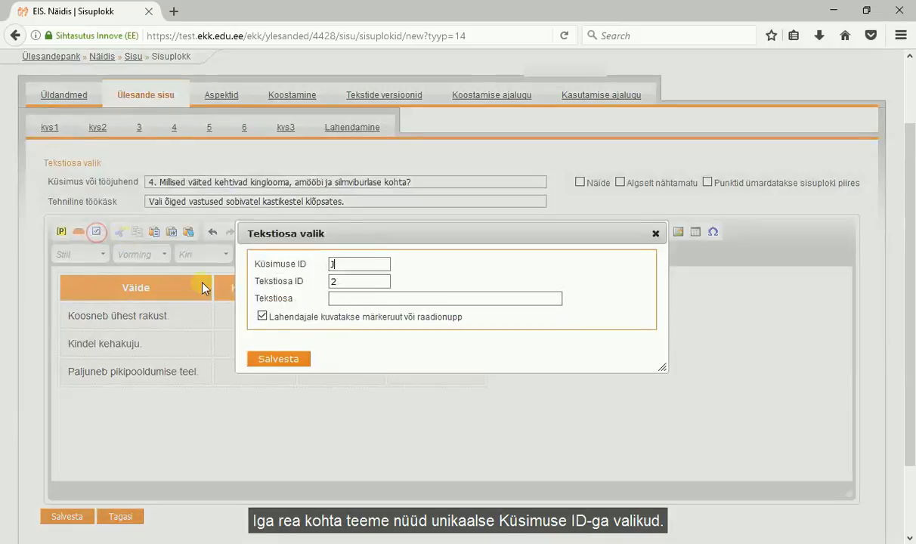
left_click(295, 358)
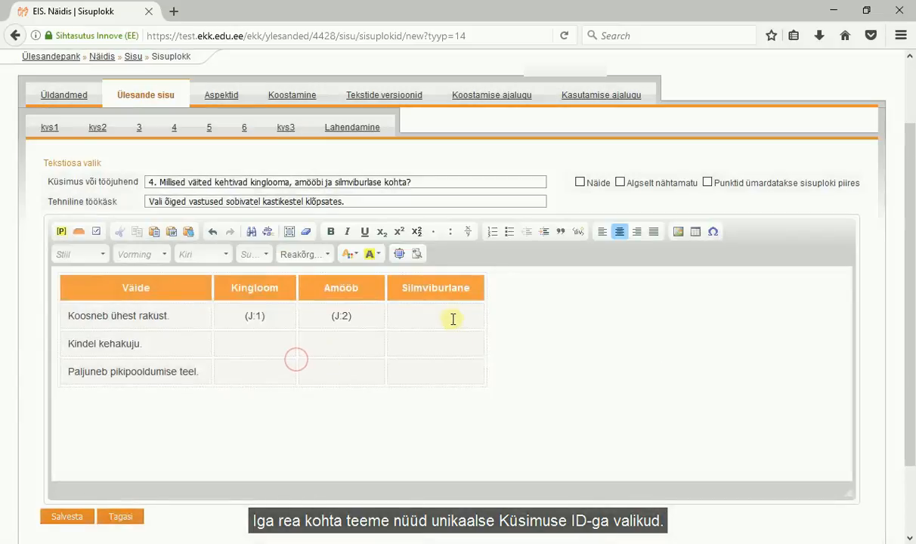
left_click(96, 231)
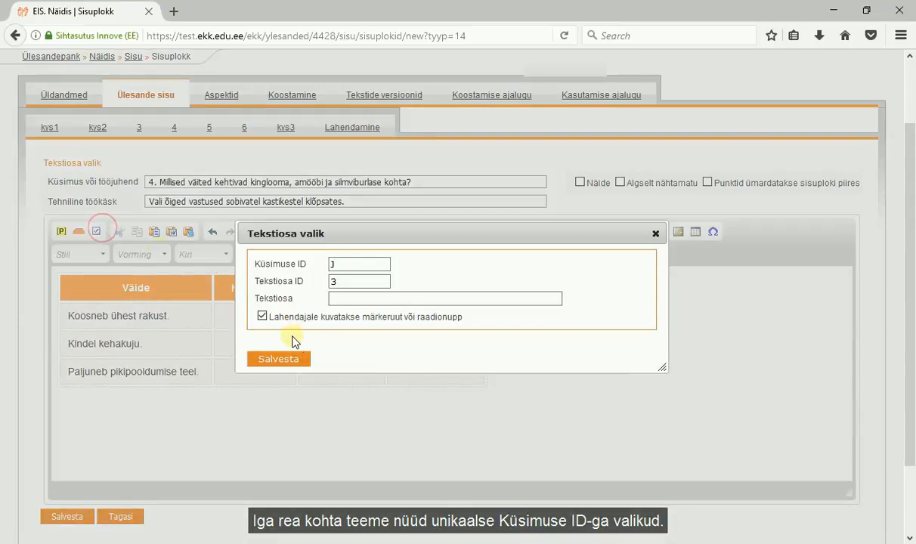
left_click(301, 360)
- Insert a choice with Küsimuse ID K and Tekstiosa ID 1 in the Kingloom cell of the "Kindel kehakuju." row
left_click(261, 342)
left_click(96, 231)
double_click(333, 264)
type("K")
key("Tab")
type("1")
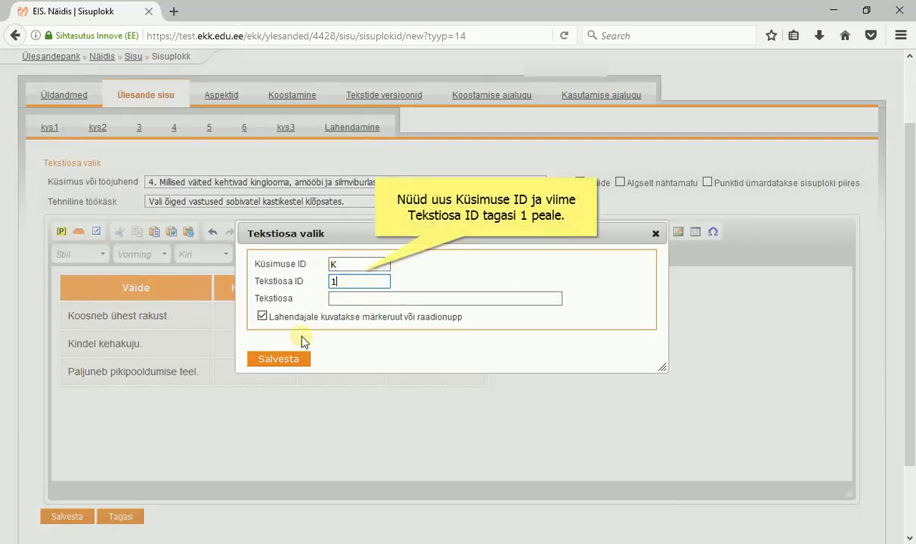
left_click(296, 361)
- Insert choices K:2 and K:3 in the Amööb and Silmviburlane cells of the "Kindel kehakuju." row
left_click_drag(74, 344, 430, 347)
left_click_drag(110, 315, 418, 315)
left_click(417, 315)
left_click(339, 332)
left_click(96, 232)
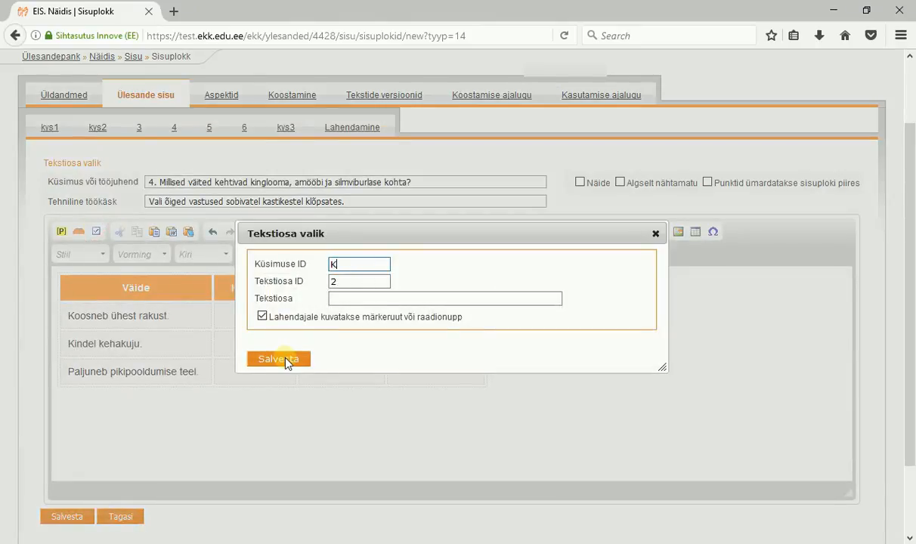
left_click(286, 360)
left_click(431, 342)
left_click(96, 233)
left_click(300, 359)
- Insert a choice with Küsimuse ID L and Tekstiosa ID 1 in the Kingloom cell of the "Paljuneb pikipooldumise teel." row
left_click(258, 365)
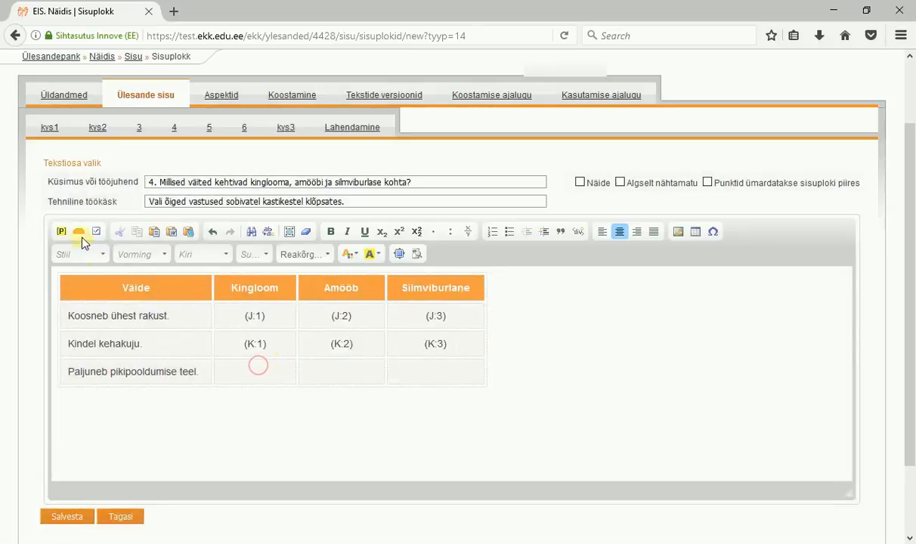
left_click(96, 233)
left_click_drag(355, 264, 281, 265)
type("L")
key("Tab")
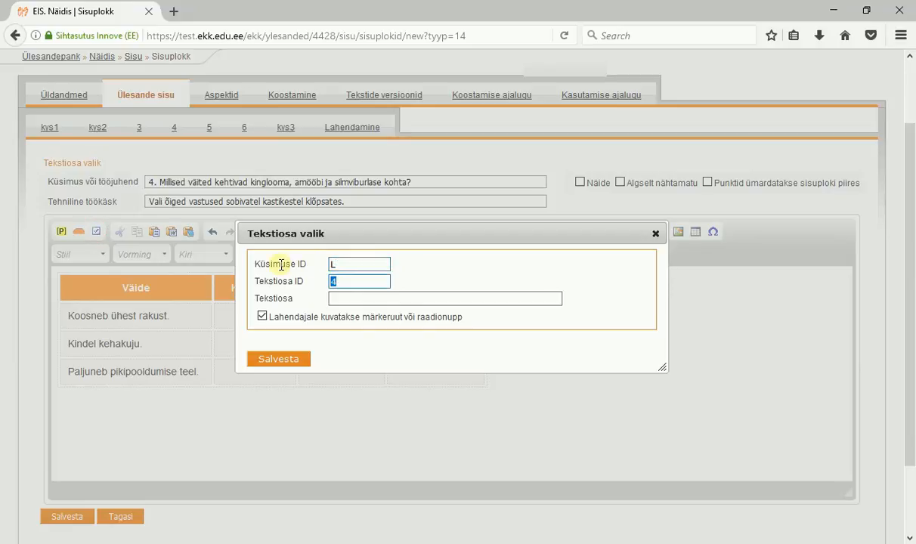
type("1")
left_click(291, 358)
- Insert choices L:2 and L:3 in the last row's Amööb and Silmviburlane cells and save the content block
left_click(335, 371)
left_click(96, 232)
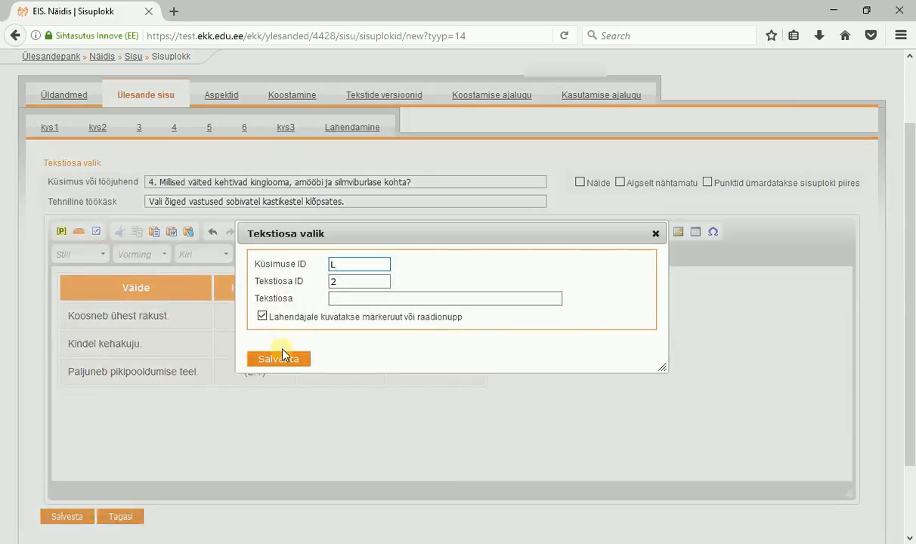
left_click(282, 357)
left_click(424, 369)
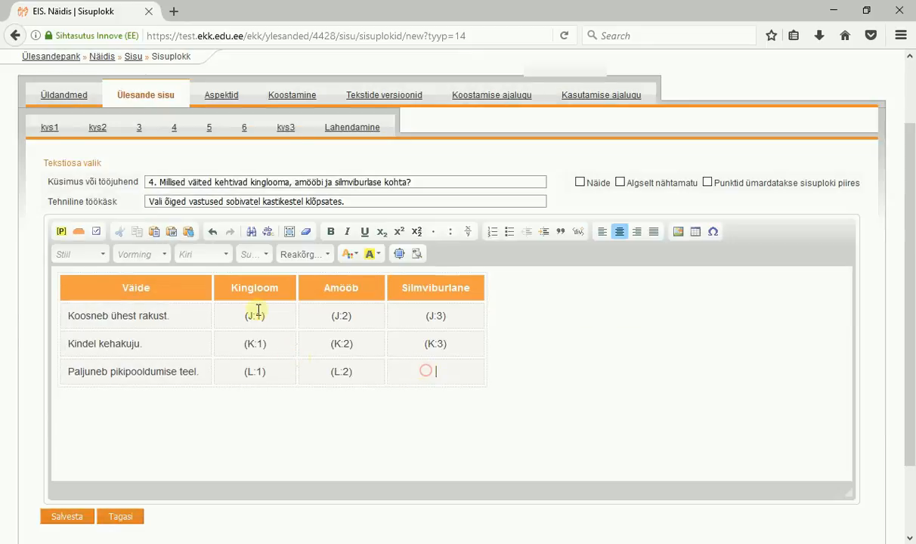
left_click(97, 235)
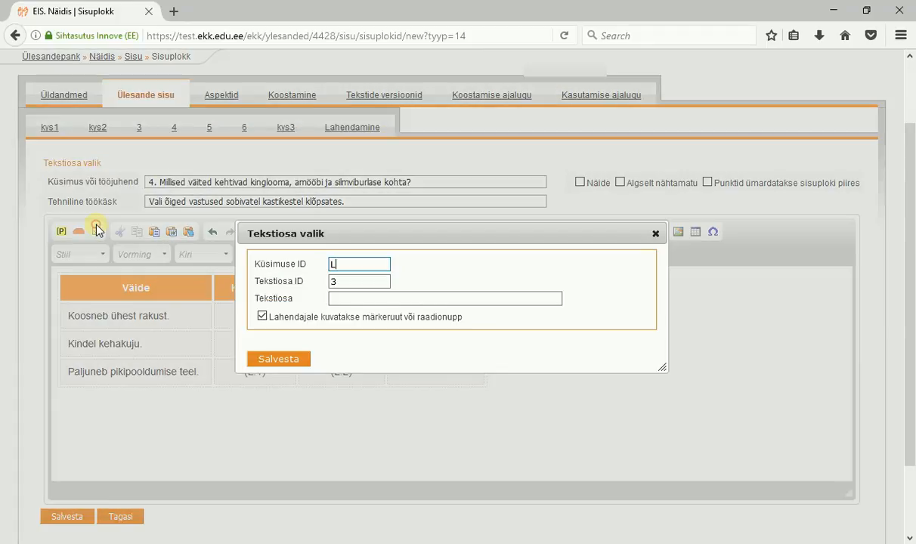
left_click(296, 360)
scroll(162, 368, "down", 2)
left_click(79, 436)
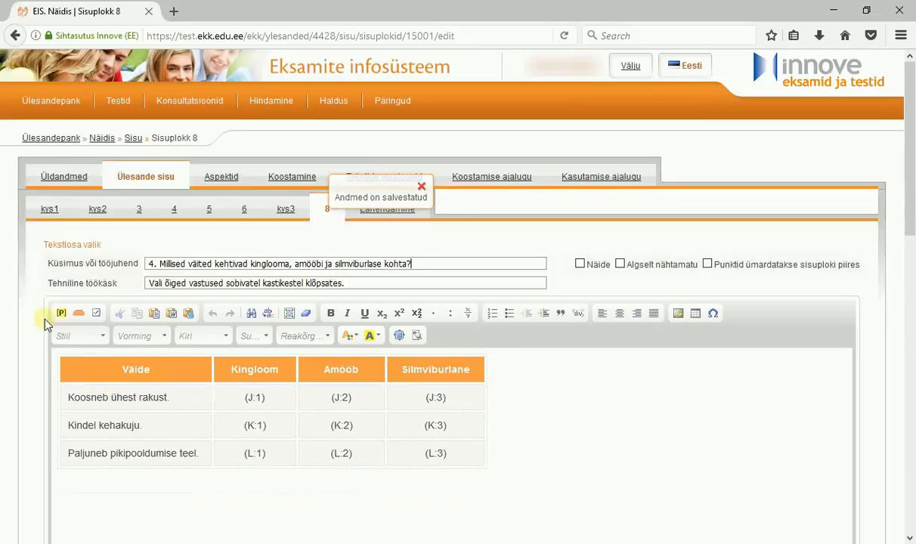
- Examine the saved block's preview and compare the J, K and L scoring matrices with the choice IDs in the table rows
scroll(45, 321, "down", 3)
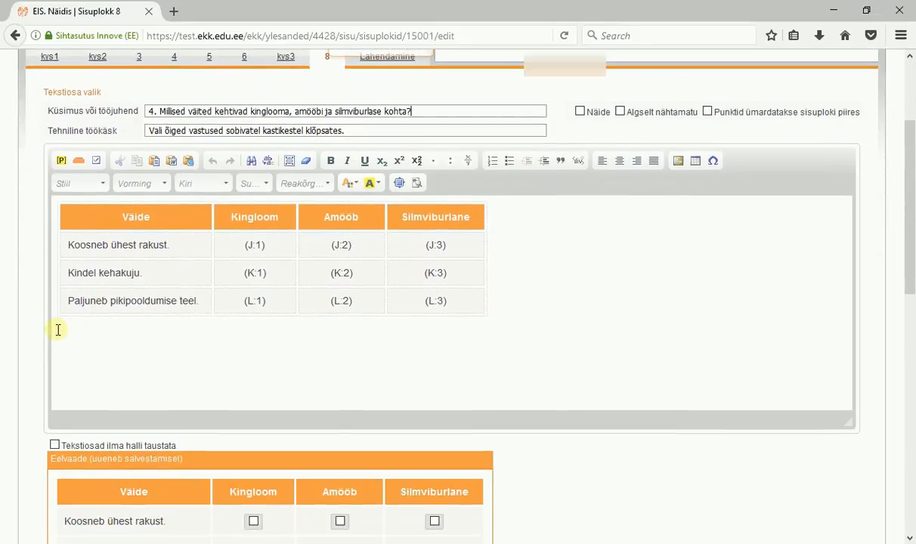
scroll(66, 371, "down", 5)
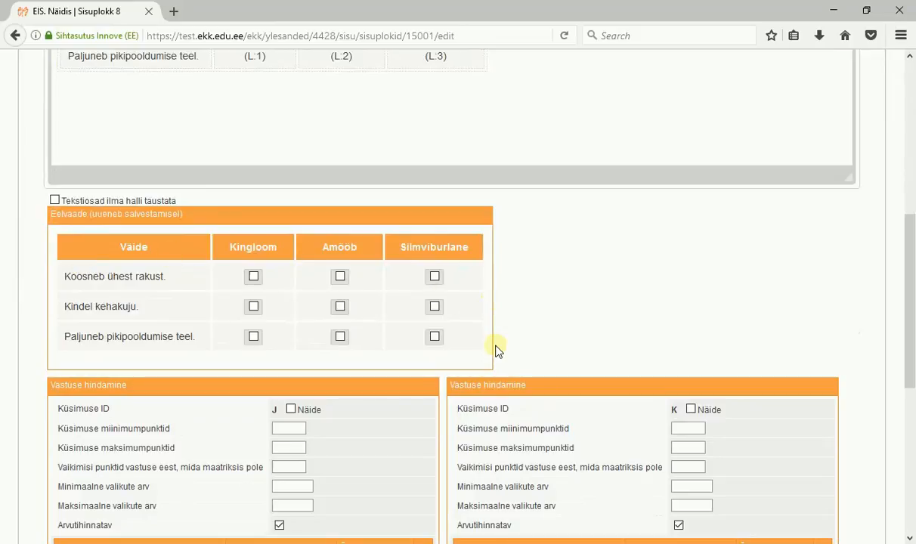
scroll(497, 350, "down", 3)
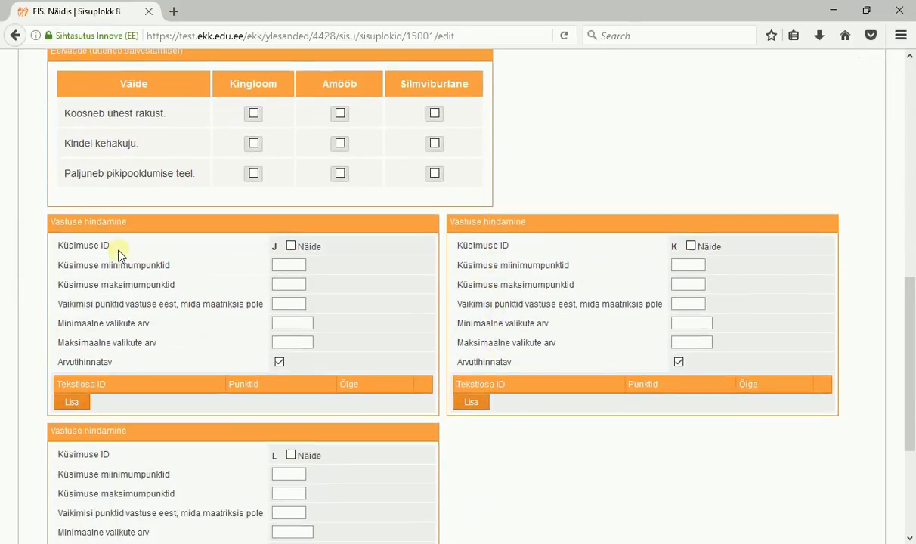
left_click_drag(94, 244, 274, 246)
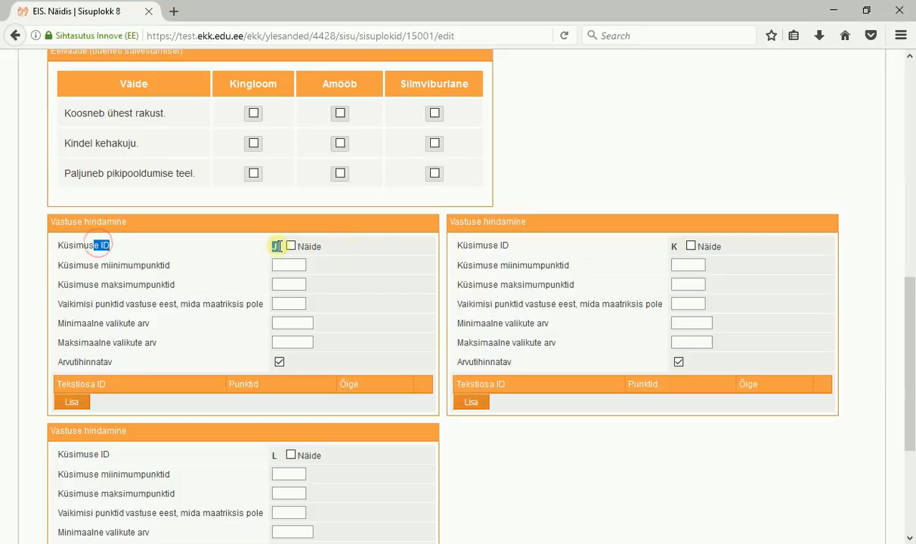
double_click(668, 246)
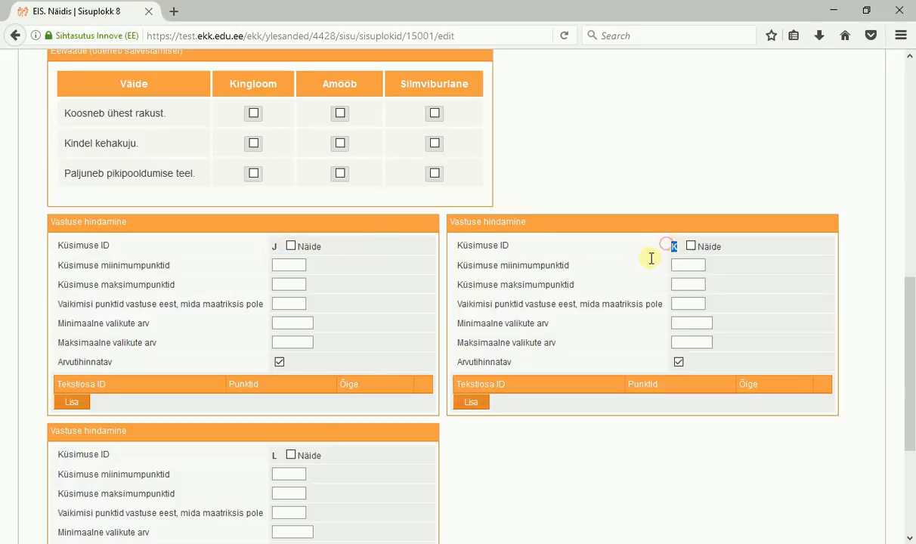
double_click(275, 456)
scroll(249, 458, "up", 7)
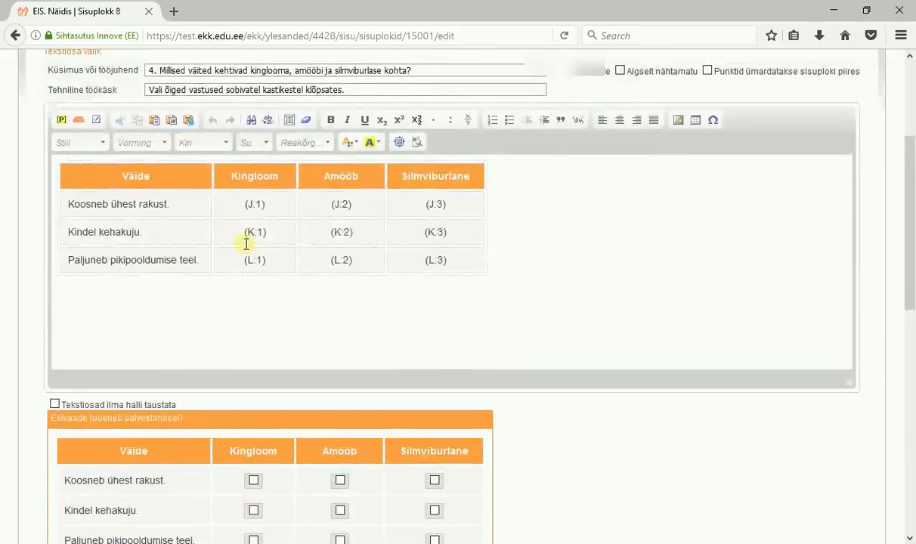
left_click(254, 203)
left_click(245, 233)
left_click(234, 262)
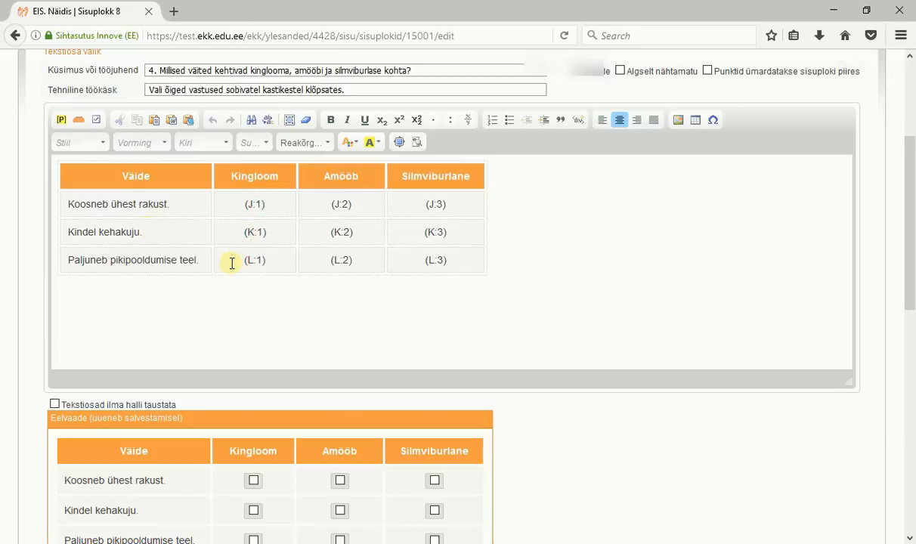
scroll(234, 265, "down", 5)
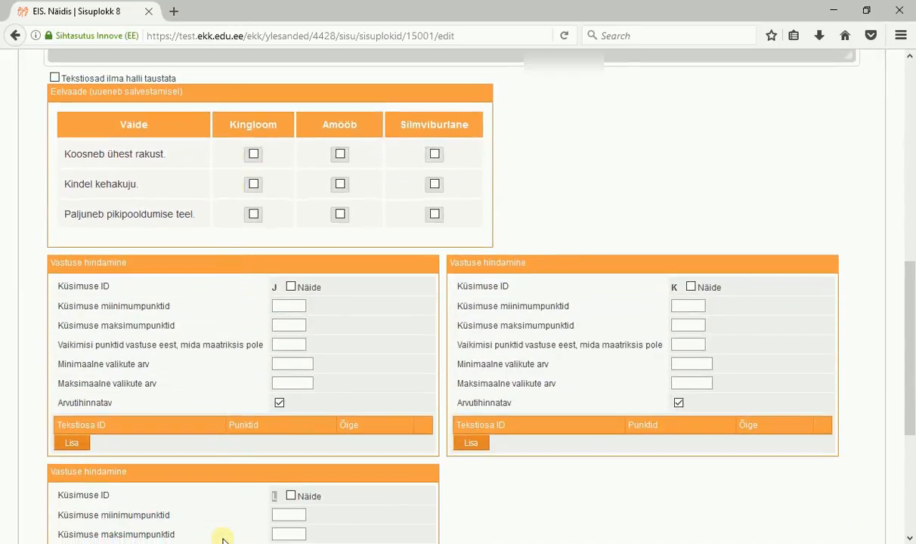
- Compare the correct answers for "Koosneb ühest rakust" in the Notepad notes with choices J:1 to J:3 in the table
key("alt+Tab")
left_click_drag(7, 491, 418, 493)
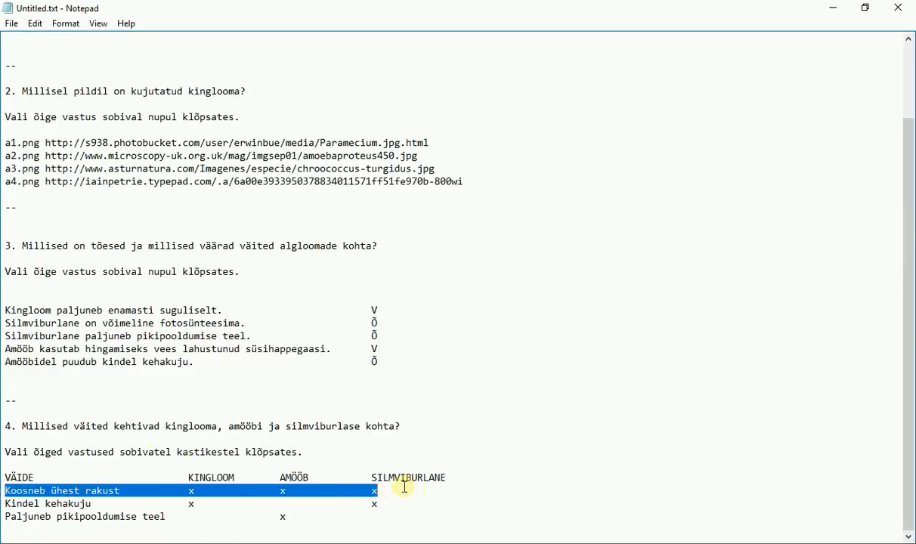
key("alt+Tab")
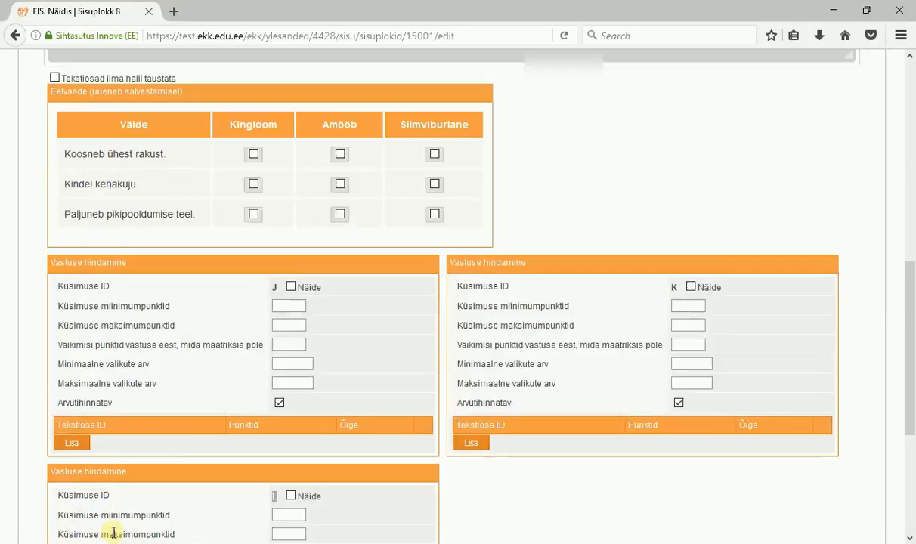
scroll(188, 403, "up", 10)
left_click(246, 397)
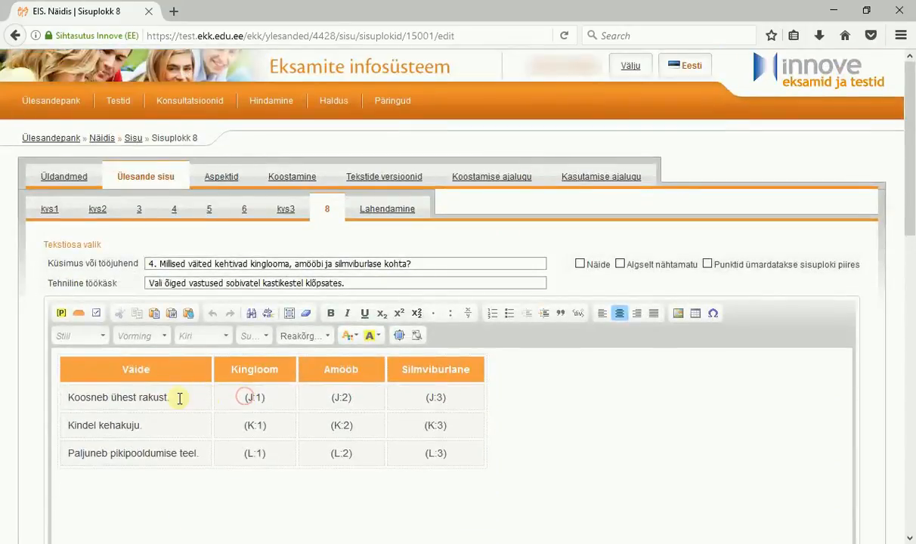
left_click_drag(304, 396, 425, 394)
scroll(394, 387, "down", 6)
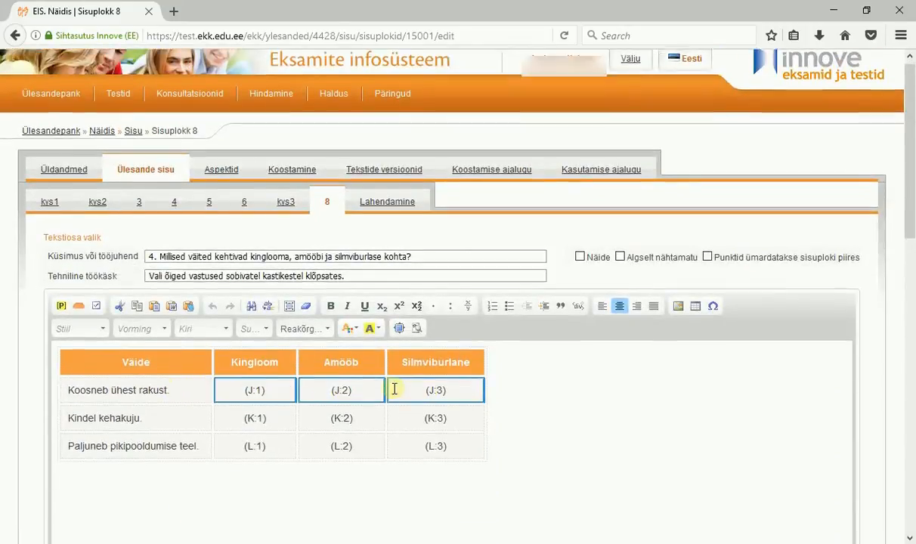
scroll(339, 376, "down", 2)
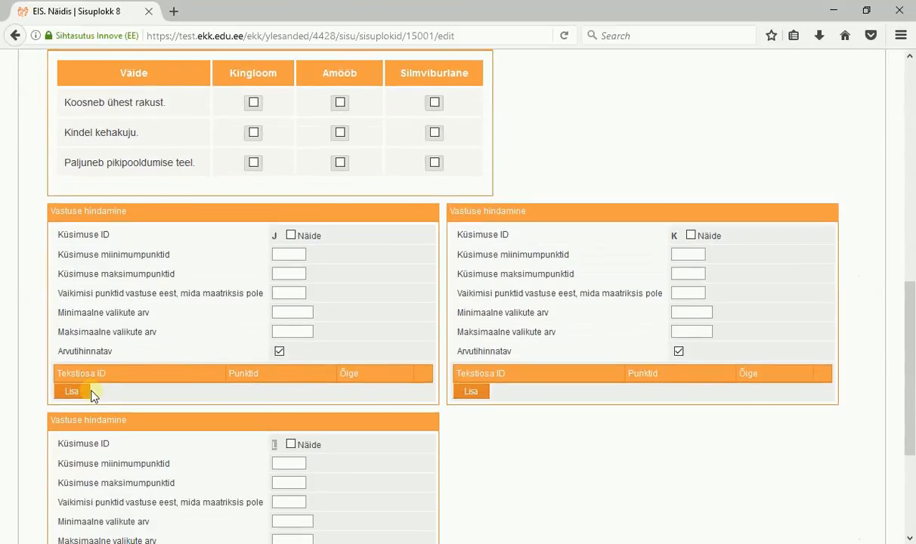
- Add Tekstiosa ID 1 and 2 to question J's scoring matrix with 0,5 points each
left_click(74, 391)
left_click(224, 392)
type("0,5")
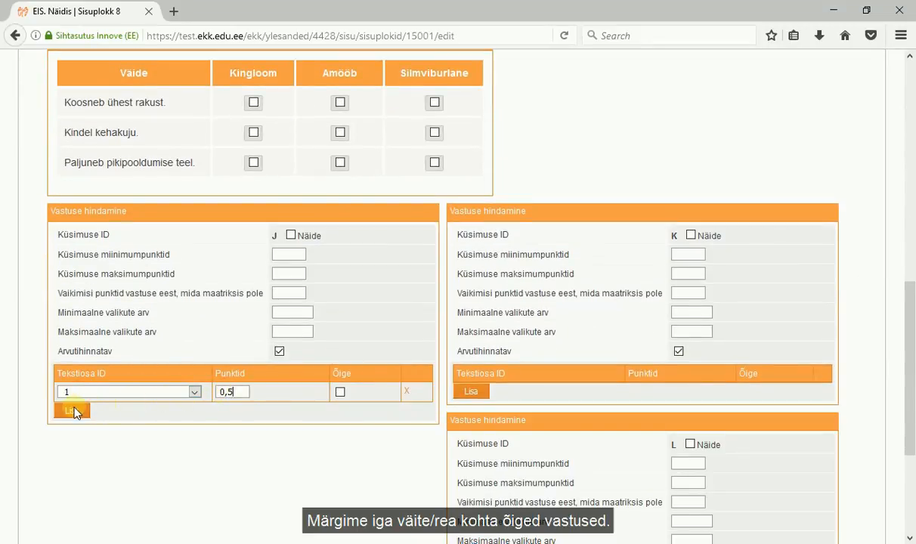
left_click(71, 410)
left_click(194, 412)
left_click(169, 439)
left_click(226, 411)
type("0,5")
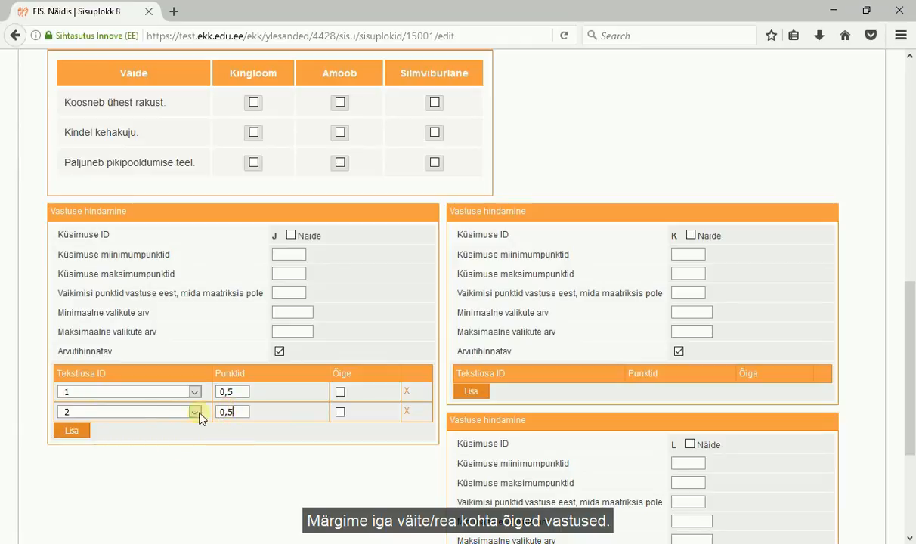
- Add Tekstiosa ID 3 to question J's scoring matrix with 0,5 points
left_click(72, 431)
left_click(126, 432)
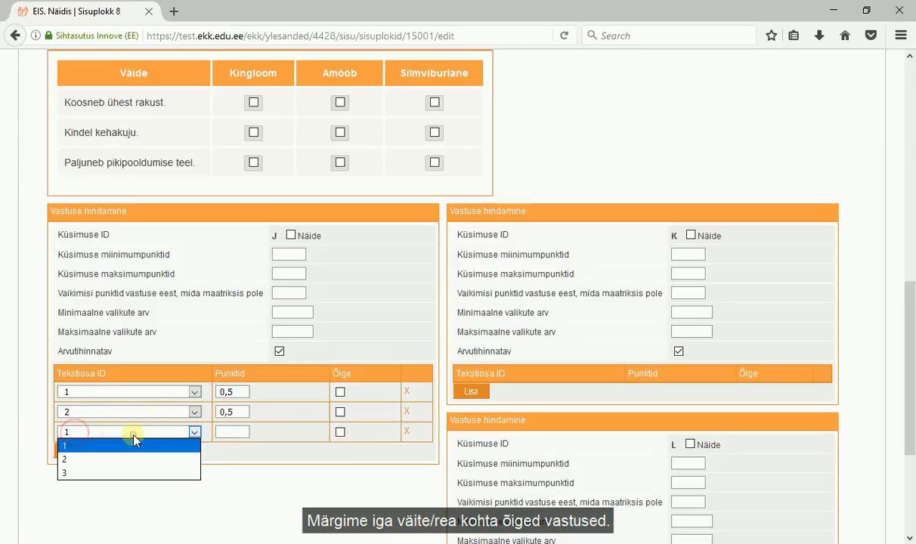
left_click(128, 474)
left_click(229, 432)
type("0,5")
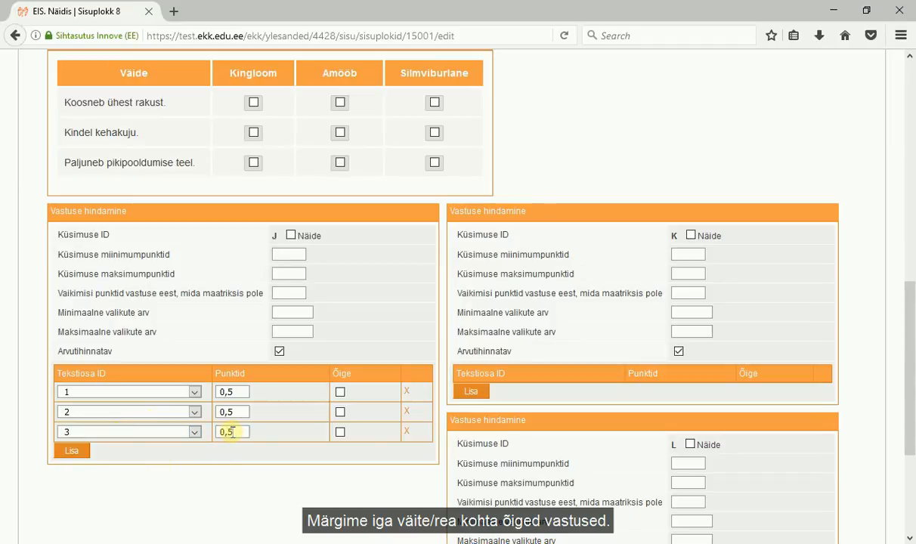
- Add Tekstiosa ID 1 to question K's scoring matrix and check the correct answers for "Kindel kehakuju" against the notes and choice IDs
left_click(473, 395)
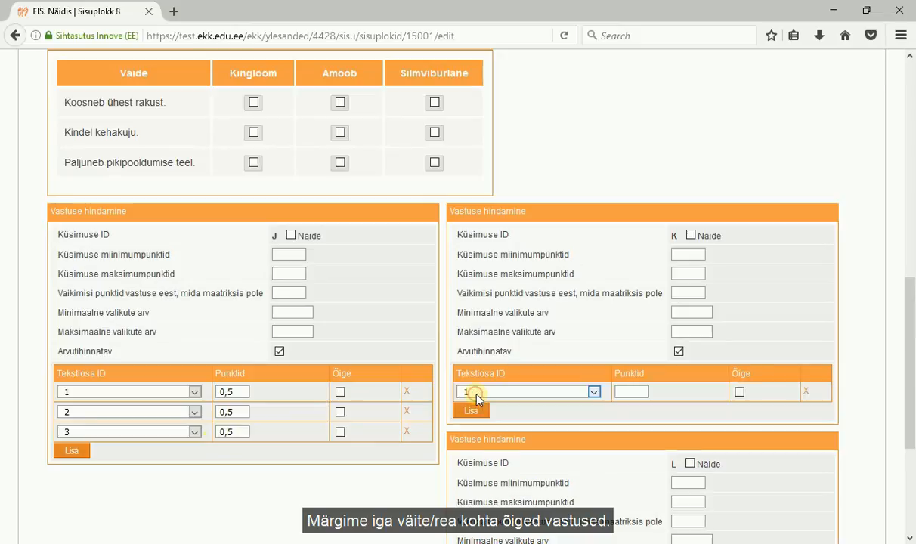
scroll(476, 399, "up", 5)
scroll(475, 395, "up", 3)
left_click_drag(254, 344, 271, 344)
key("alt+Tab")
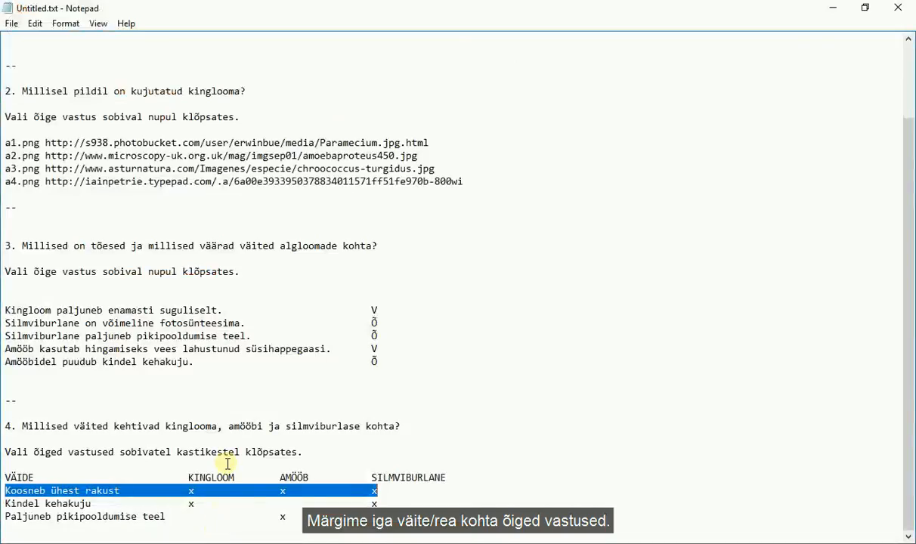
left_click(193, 497)
double_click(189, 503)
double_click(375, 500)
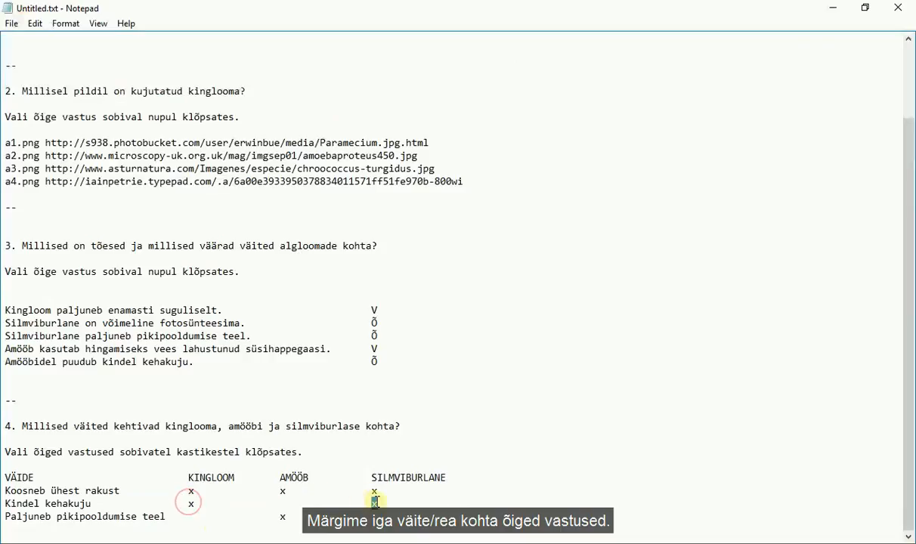
key("alt+Tab")
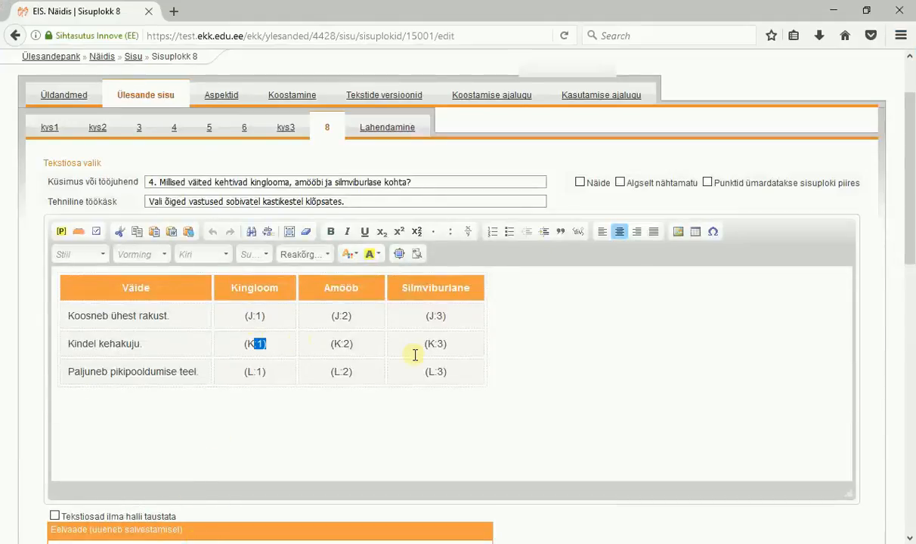
left_click_drag(427, 345, 446, 350)
scroll(446, 350, "down", 10)
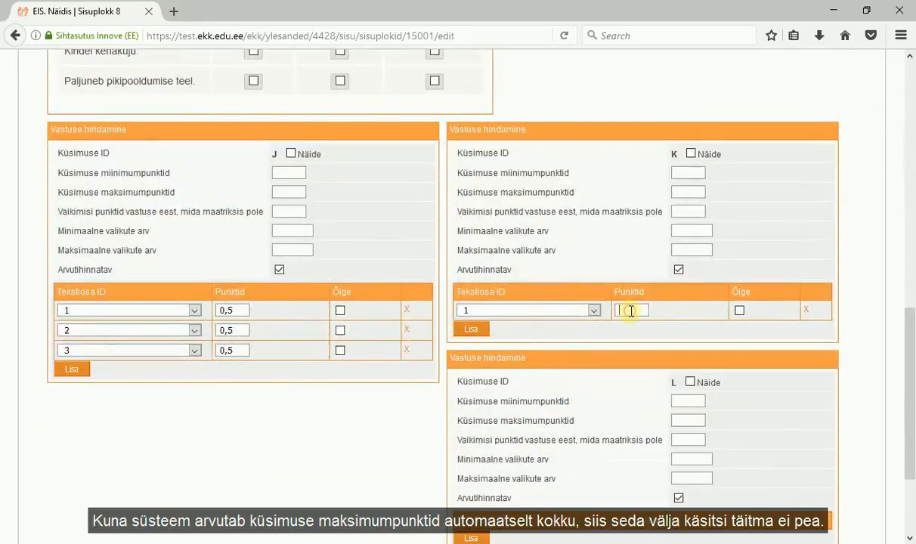
- Set Tekstiosa ID 1 in question K's matrix to 0,5 points and add Tekstiosa ID 3 with 0,5 points
left_click(471, 330)
left_click(515, 331)
left_click(517, 370)
left_click(647, 330)
type("0,5")
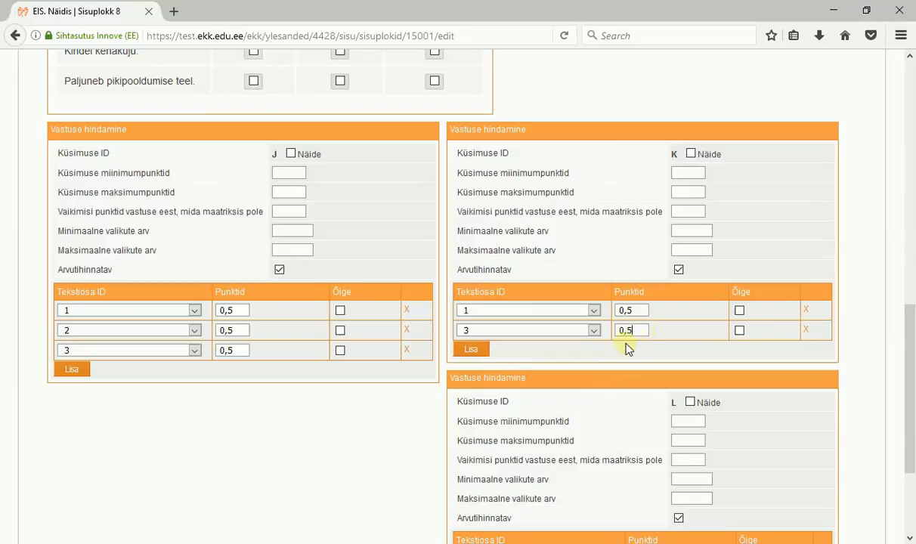
- Add Tekstiosa ID 2 with 0,5 points to question L's scoring matrix according to the notes, and save the content block
scroll(620, 344, "down", 4)
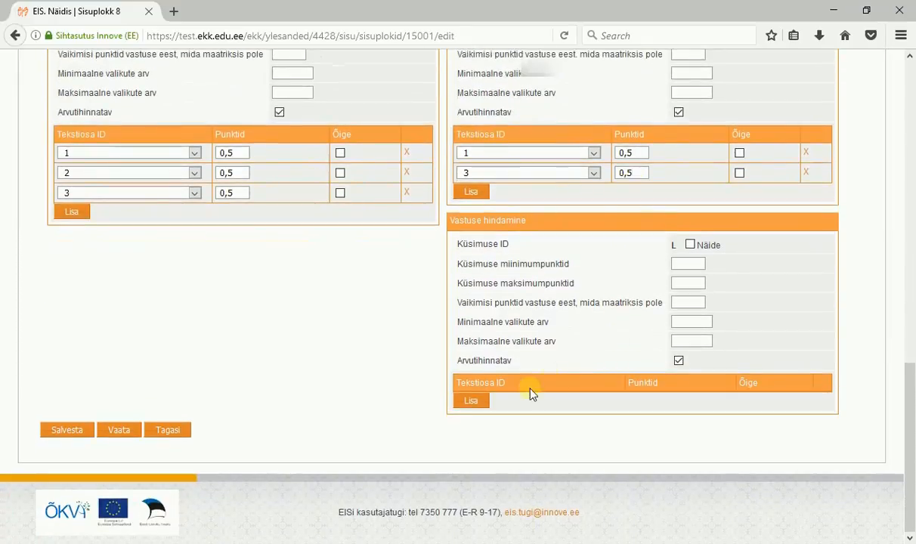
left_click(475, 402)
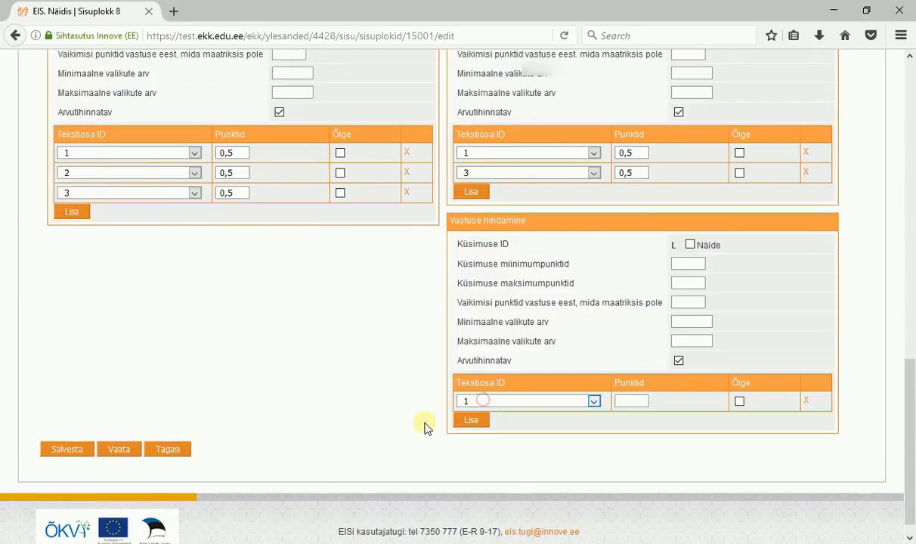
left_click(237, 538)
double_click(282, 517)
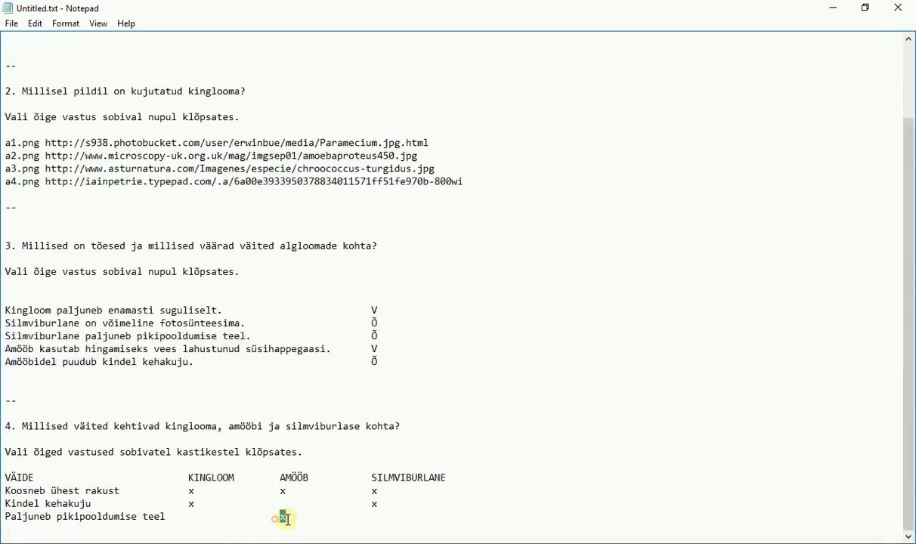
left_click(139, 538)
left_click(594, 402)
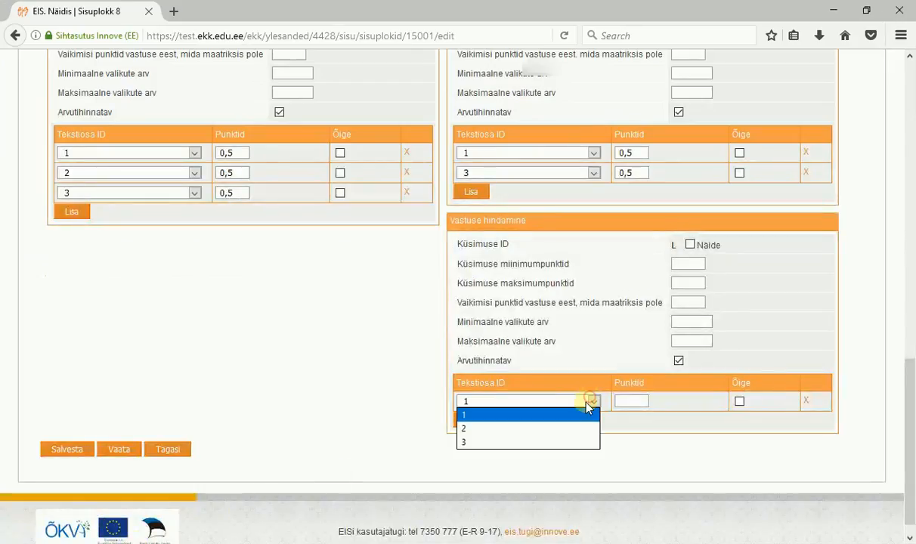
left_click(579, 424)
left_click(629, 402)
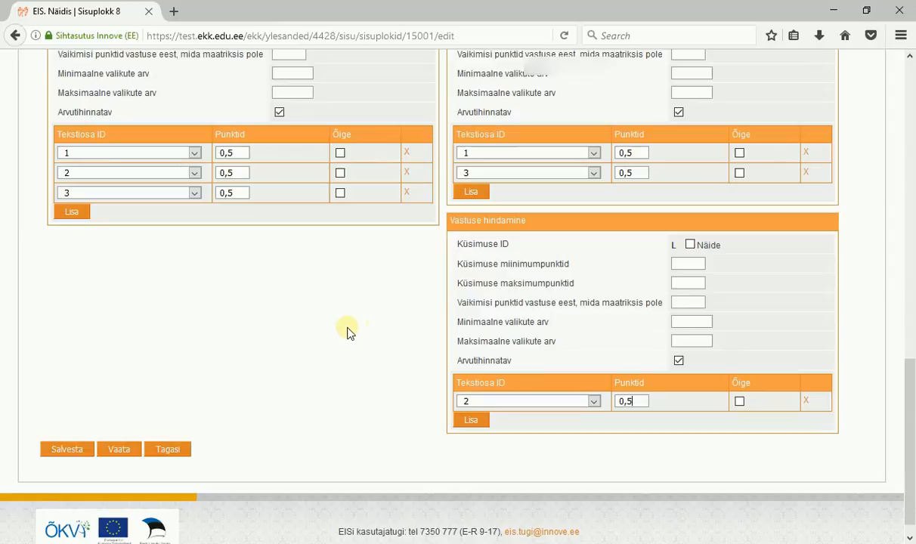
left_click(62, 450)
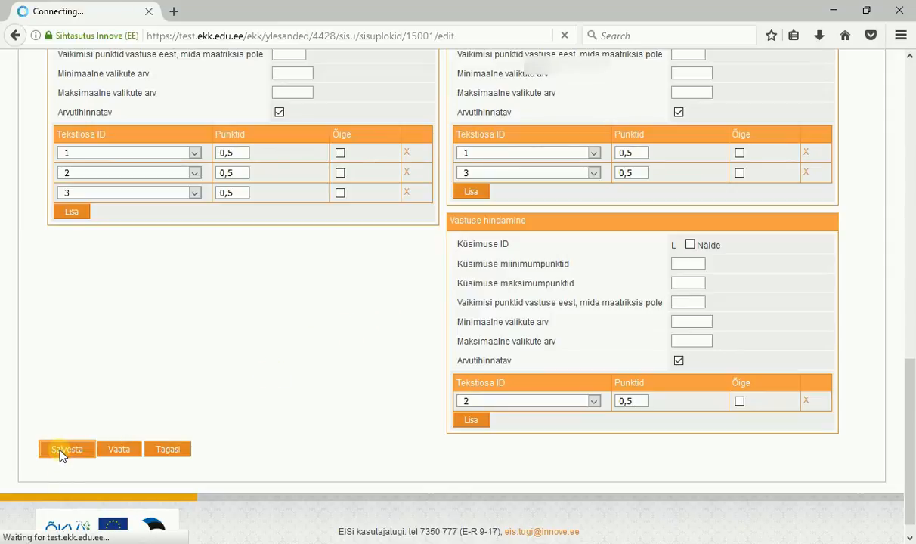
- Set Õigete vastuste vähim lubatud arv to 3 for J and 2 for K, and K's Vastuste arv, mida ületades antakse miinimumpallid to 2
scroll(54, 403, "down", 5)
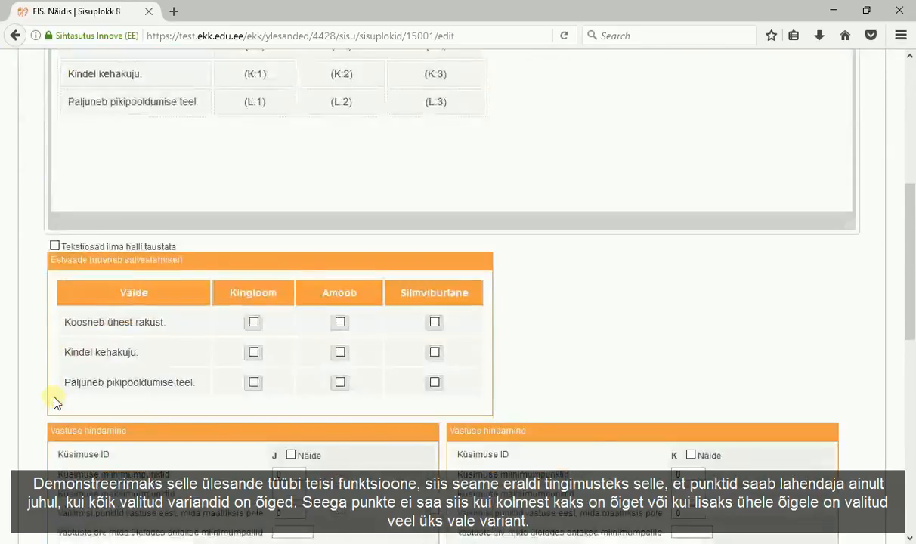
scroll(55, 396, "down", 3)
scroll(53, 389, "down", 2)
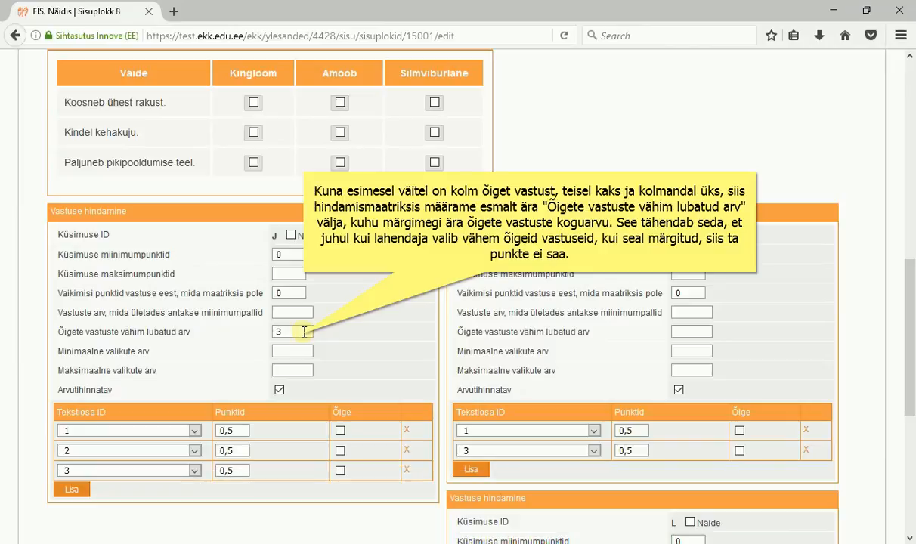
left_click(693, 312)
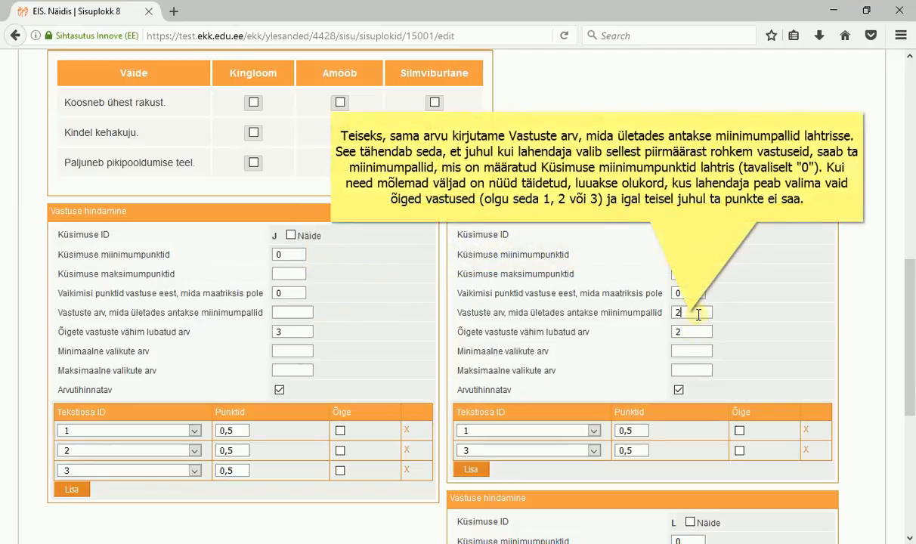
- Set question L's Vastuste arv, mida ületades antakse miinimumpallid and Õigete vastuste vähim lubatud arv to 1, and save the block
scroll(584, 345, "down", 5)
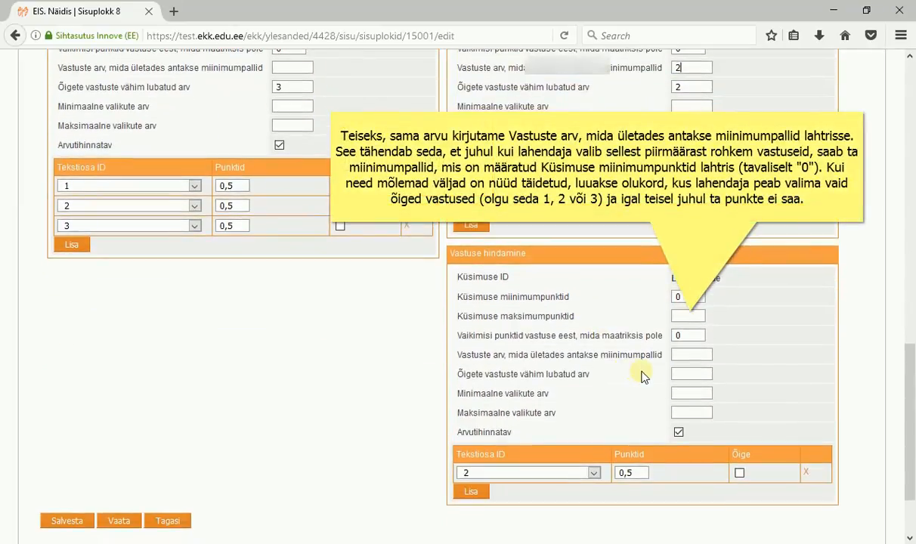
left_click(689, 354)
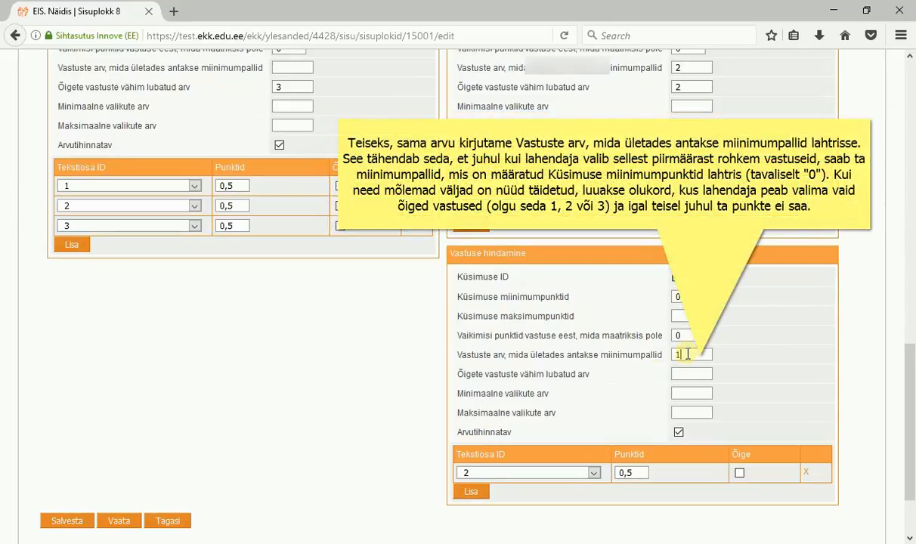
type("1")
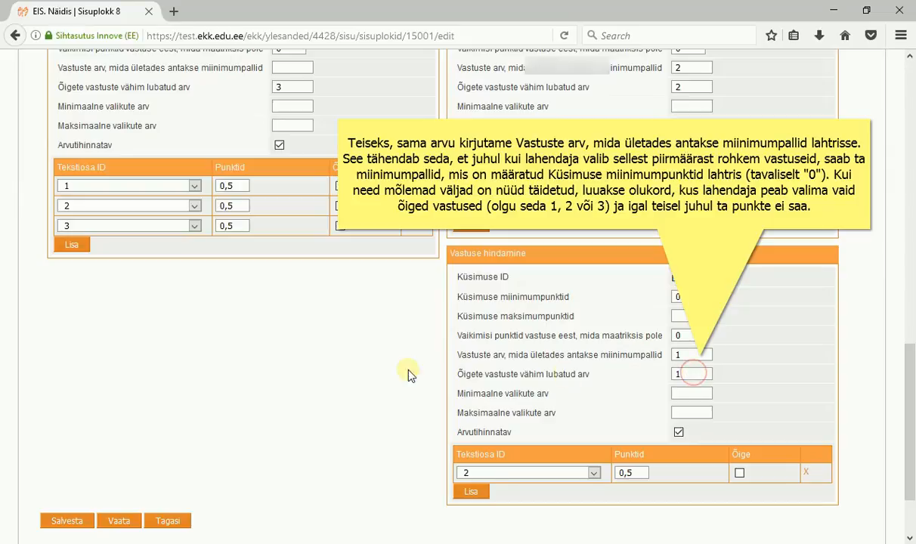
scroll(318, 376, "down", 2)
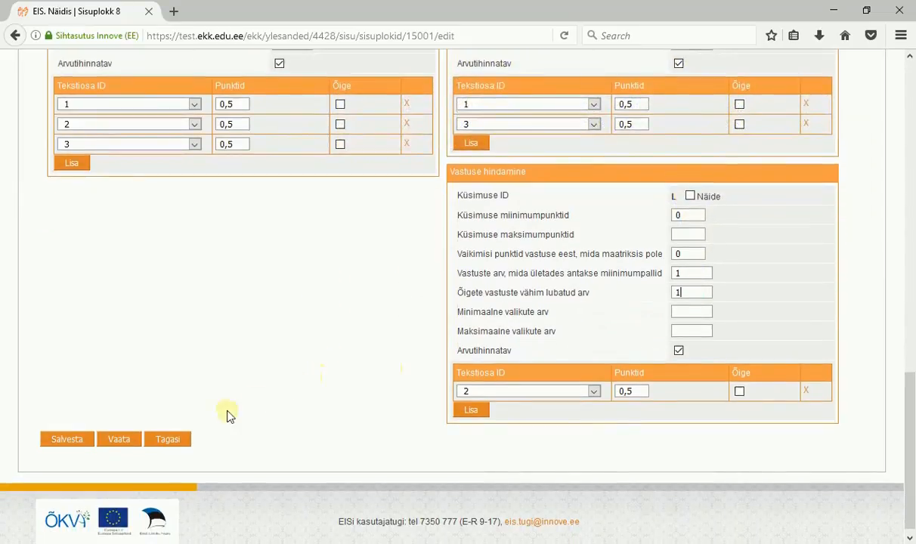
left_click(65, 441)
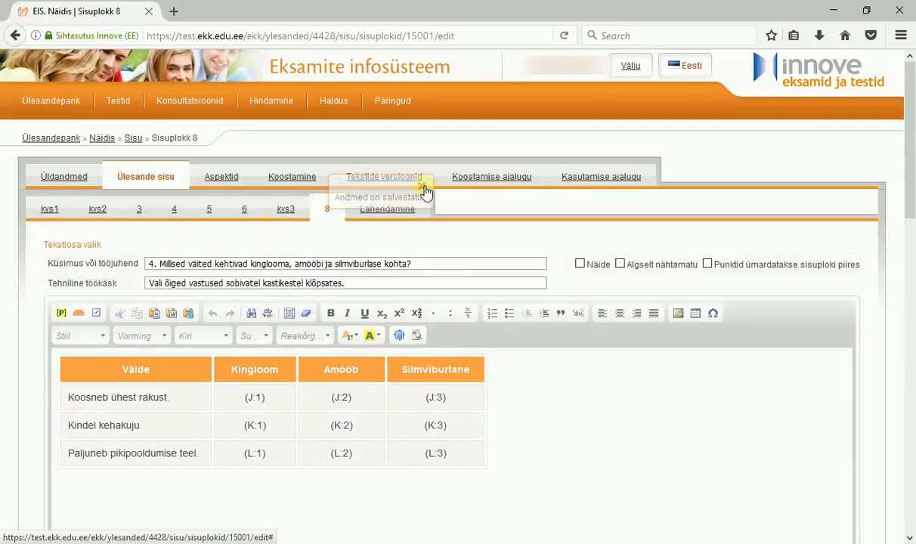
- Rename content block 8 as kys4, look over its preview and scoring matrices, and save the block
left_click(328, 208)
type("kys")
key("Return")
scroll(360, 241, "down", 10)
scroll(191, 266, "up", 5)
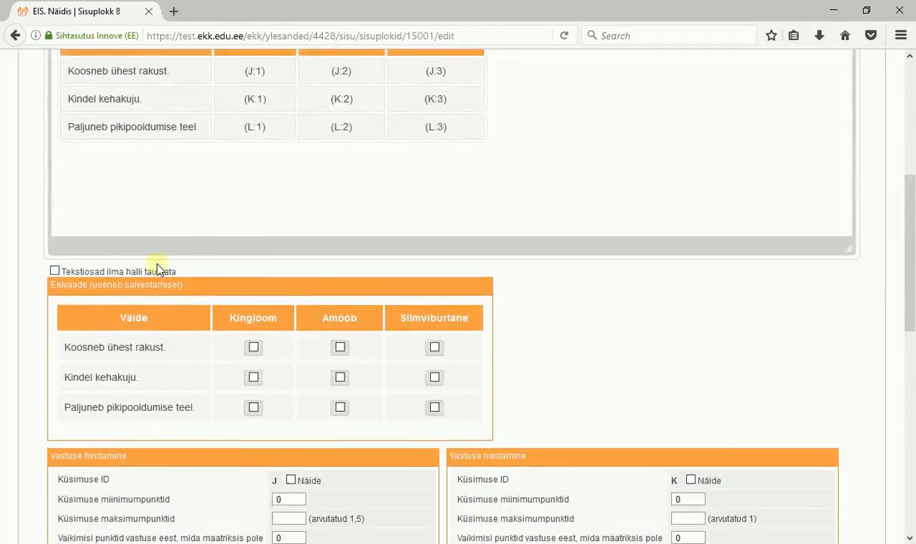
scroll(158, 270, "down", 10)
left_click(72, 427)
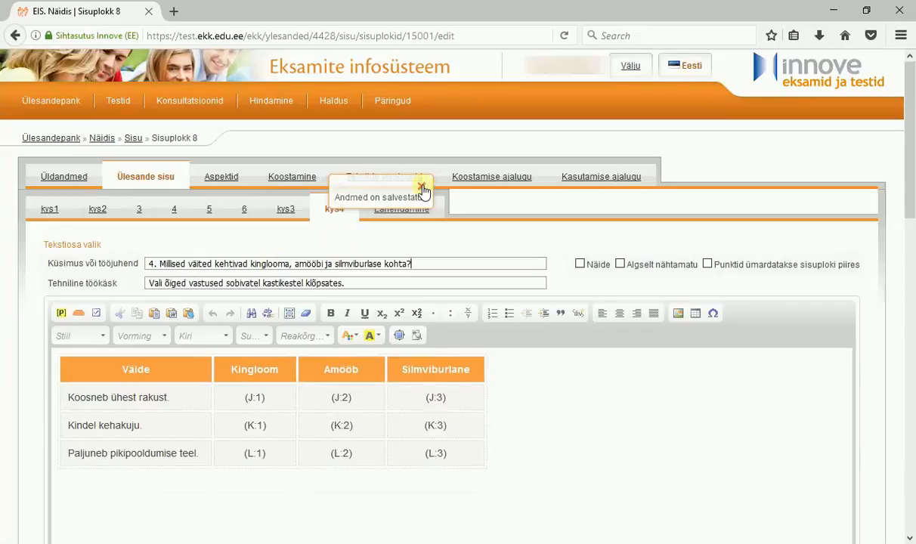
- Open the task's Lahendamine view and mark hulkraksete, heterotroofse, mitokondrid and rakutuum in question 1
left_click(422, 187)
left_click(398, 211)
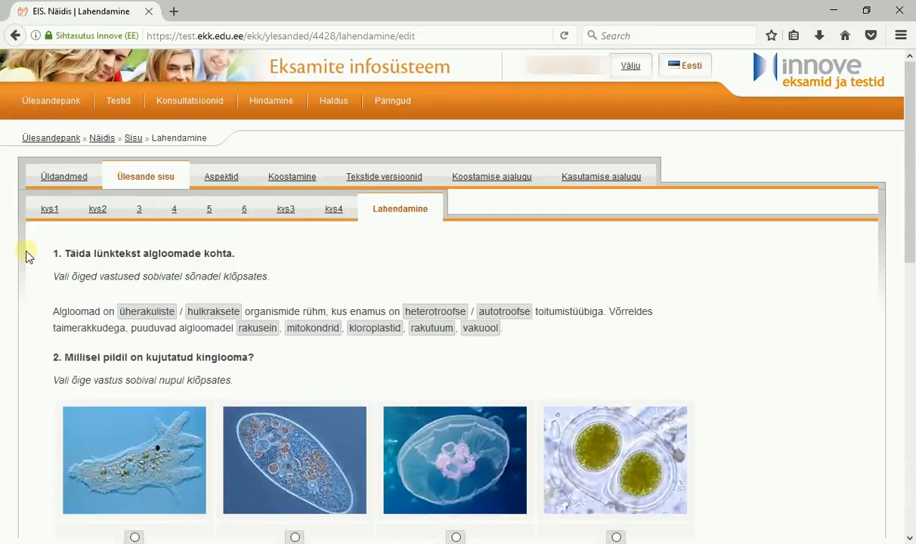
left_click(214, 312)
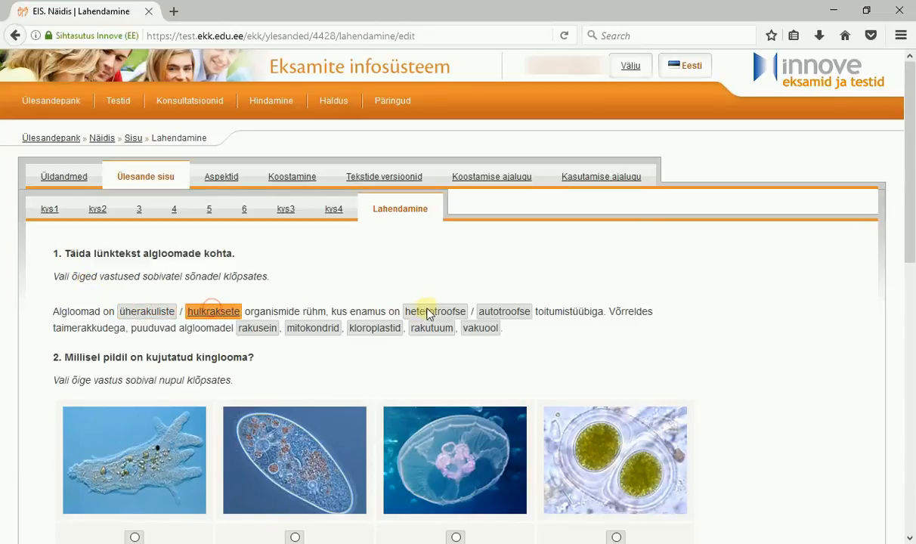
left_click(430, 312)
scroll(304, 325, "down", 4)
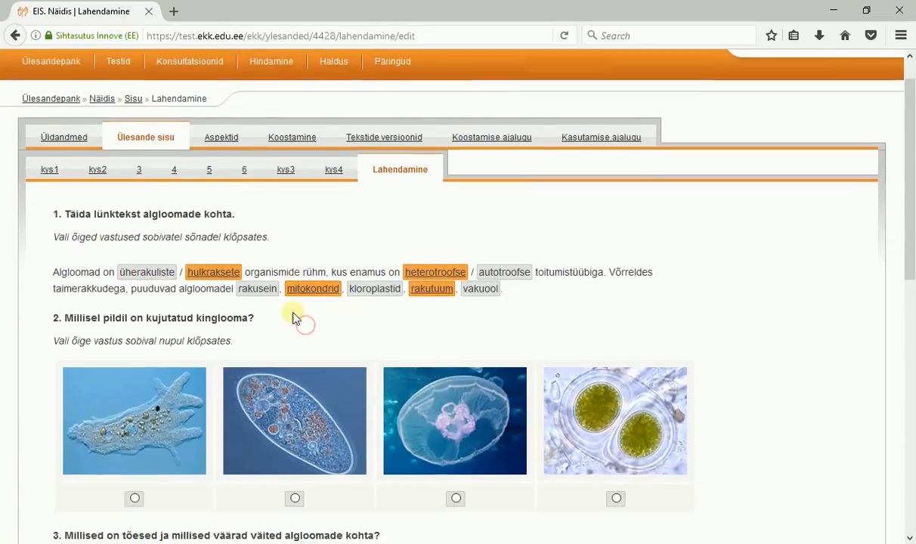
- Answer question 3 with the first option for every statement except the fourth, "Amööb kasutab hingamiseks vees lahustunud süsihappegaasi.", which gets the second option
scroll(297, 373, "down", 6)
left_click(393, 251)
left_click(393, 281)
left_click(393, 311)
left_click(452, 341)
left_click(393, 371)
- Tick Kingloom, Amööb and Silmviburlane for the statement "Koosneb ühest rakust." in question 4
scroll(336, 371, "down", 5)
left_click(250, 294)
left_click(338, 293)
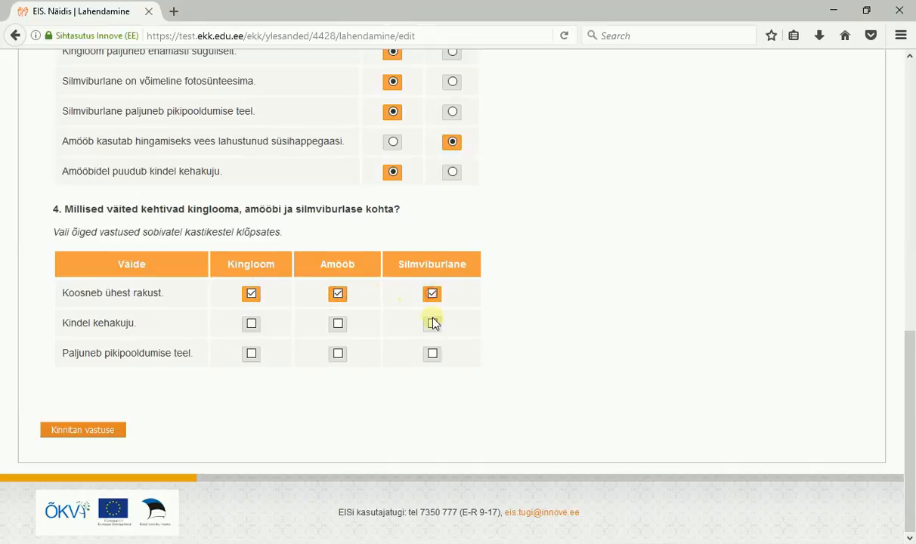
- In question 4, tick Kingloom and Silmviburlane for "Kindel kehakuju." and Amööb for "Paljuneb pikipooldumise teel.", and submit the answers
left_click(251, 324)
left_click(338, 353)
left_click(113, 430)
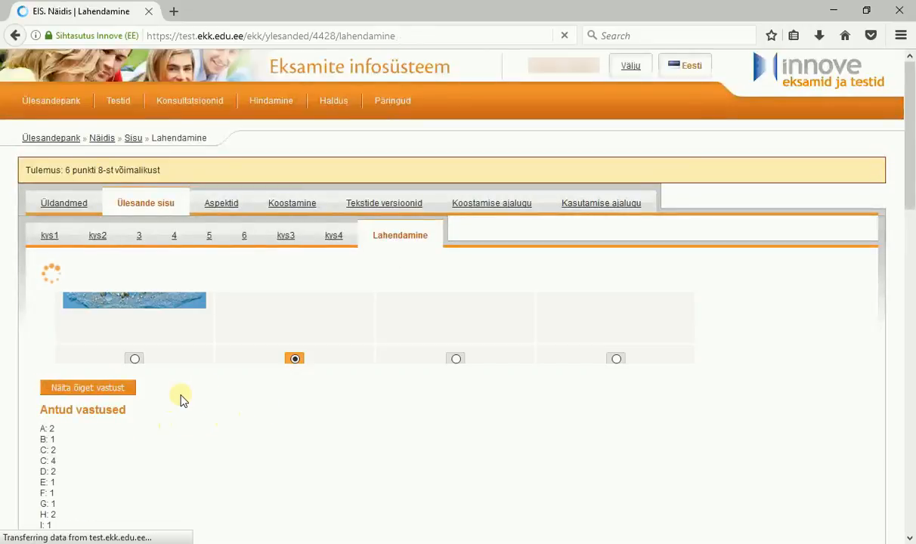
- Review the submitted answers, display the correct answers for comparison across all four questions, close them and return to the overall result
scroll(204, 416, "down", 5)
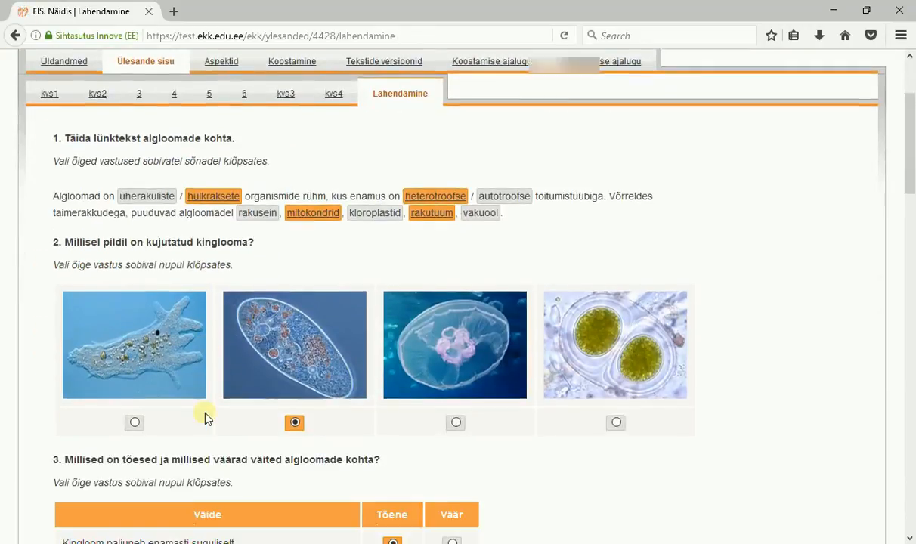
scroll(202, 415, "down", 10)
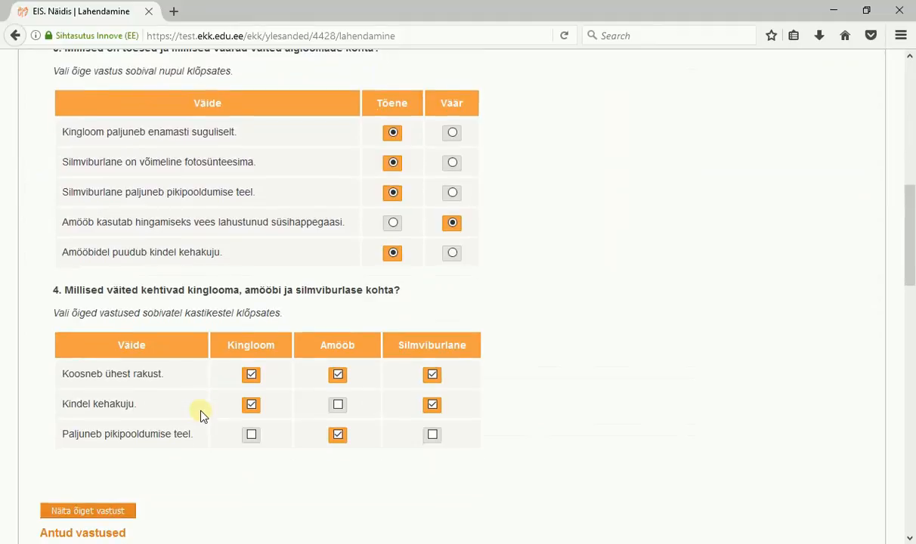
left_click(119, 428)
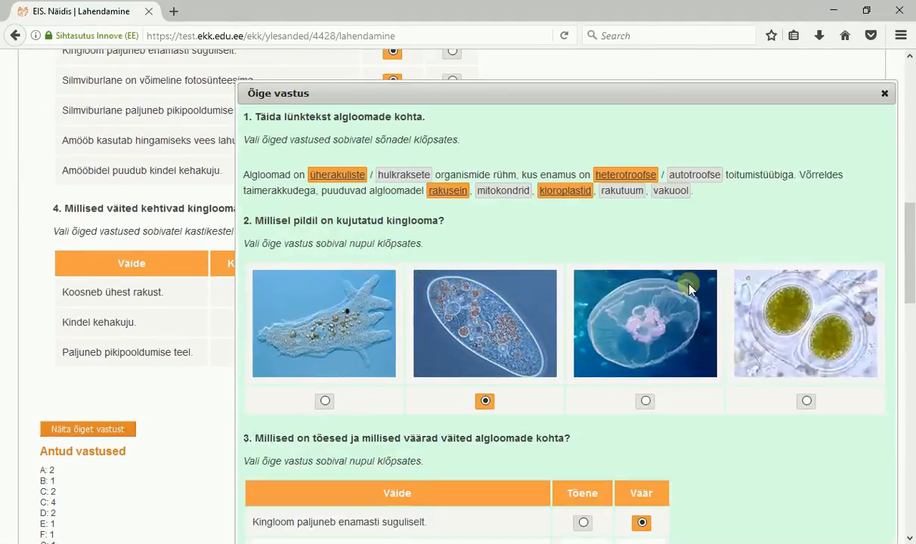
scroll(751, 229, "down", 8)
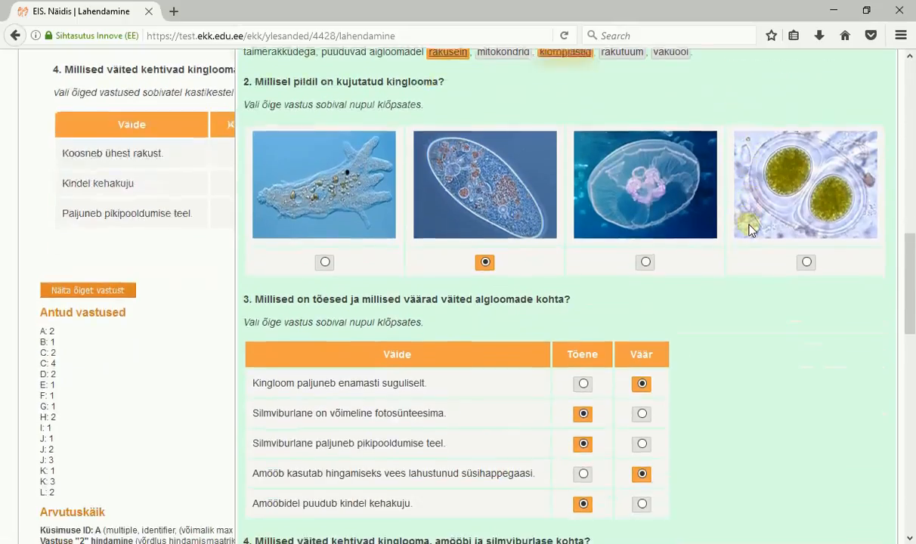
scroll(750, 229, "down", 4)
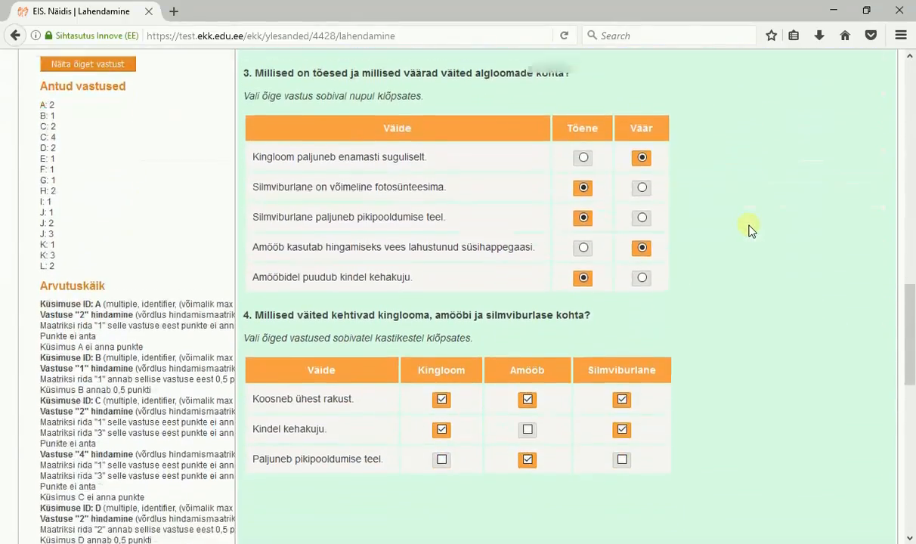
scroll(751, 229, "up", 18)
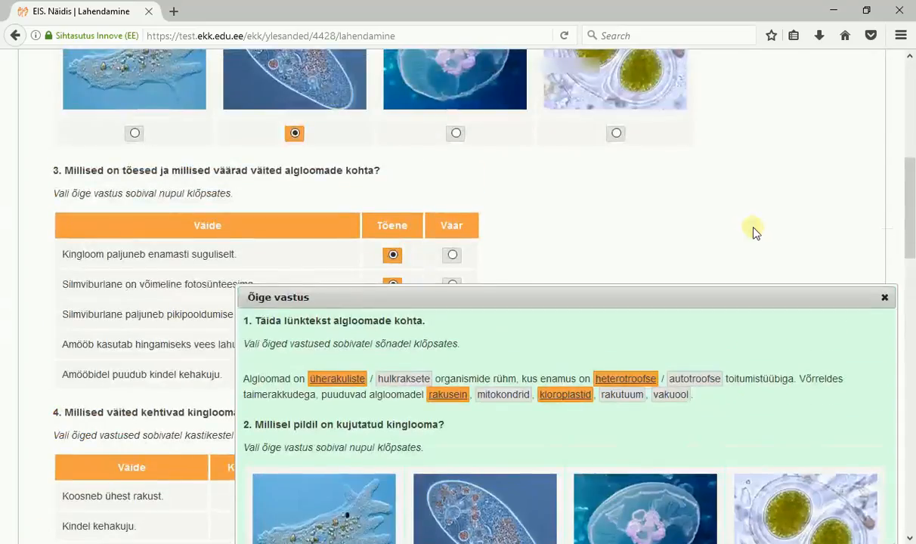
left_click(884, 297)
scroll(832, 300, "up", 10)
scroll(763, 299, "up", 1)
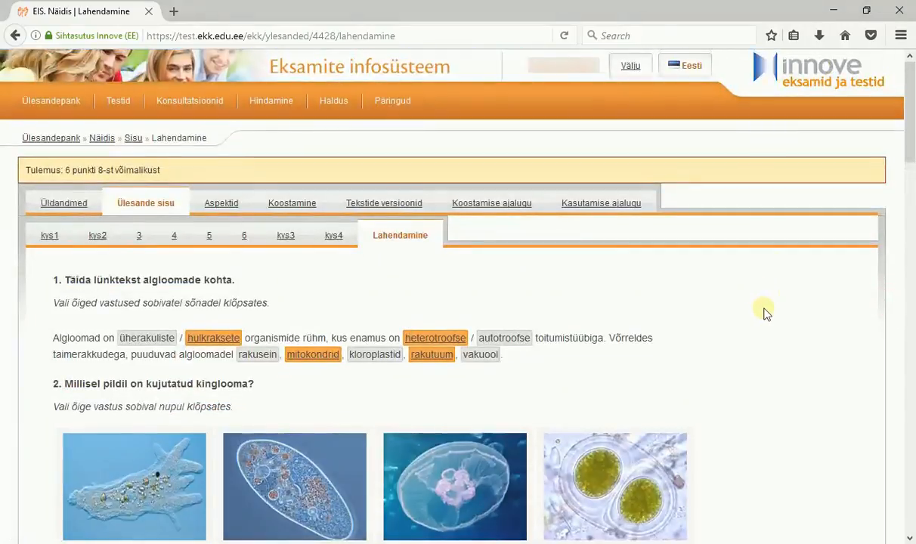